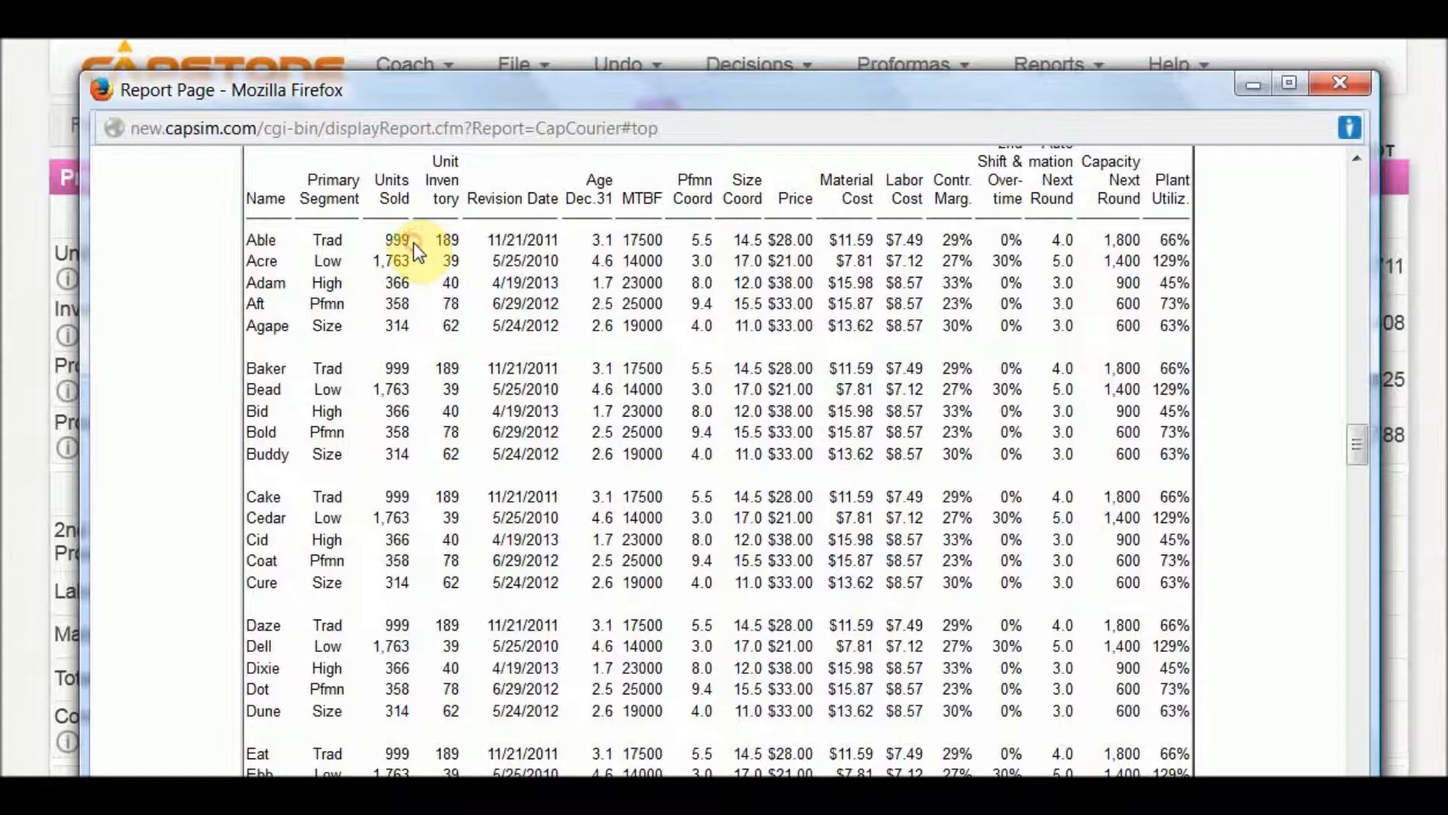
Step: Compare Acre's units sold in the Courier report with its Production After Adj. on the Production page
double_click(388, 263)
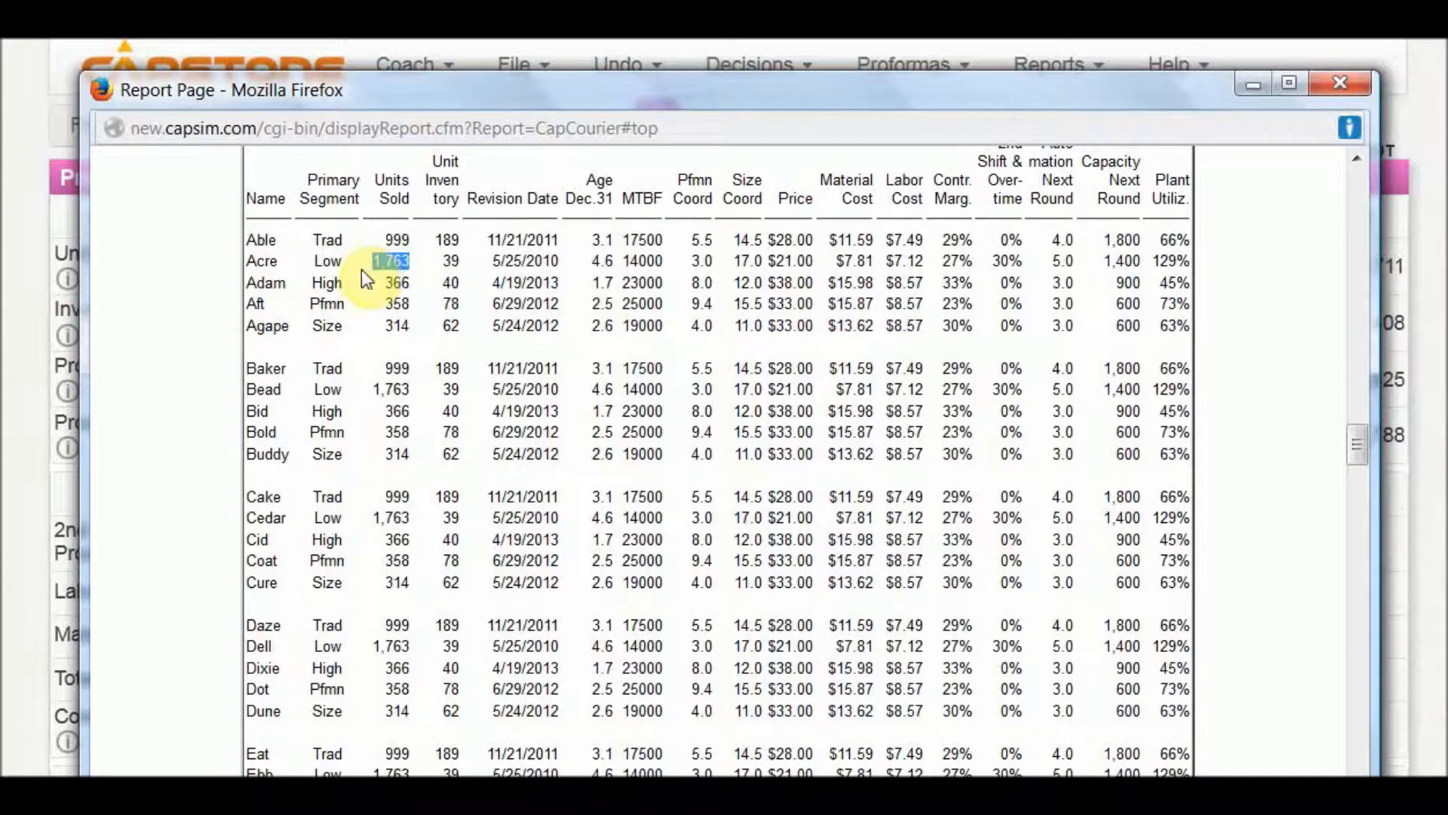
left_click(31, 419)
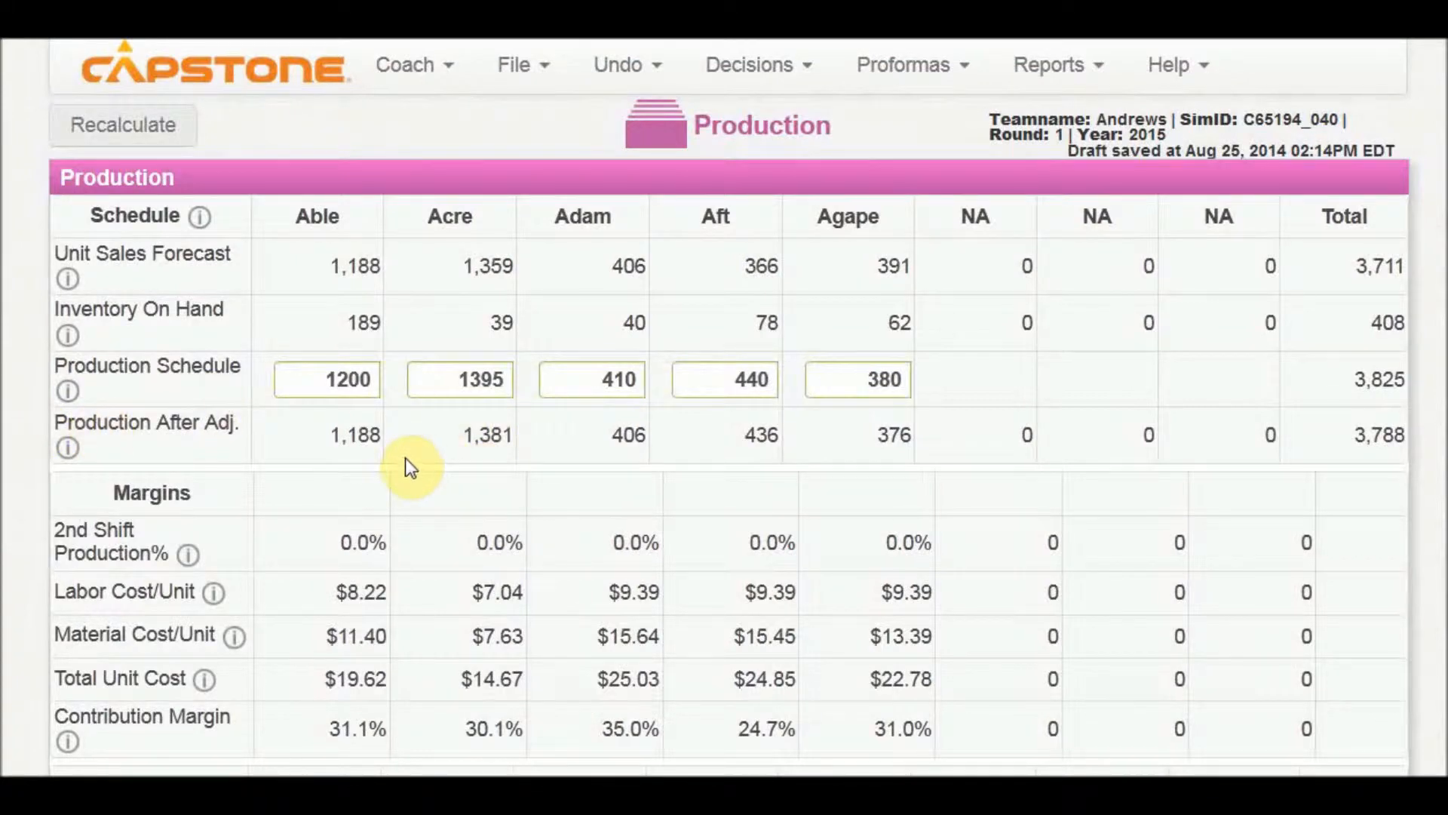
scroll(405, 458, "down", 2)
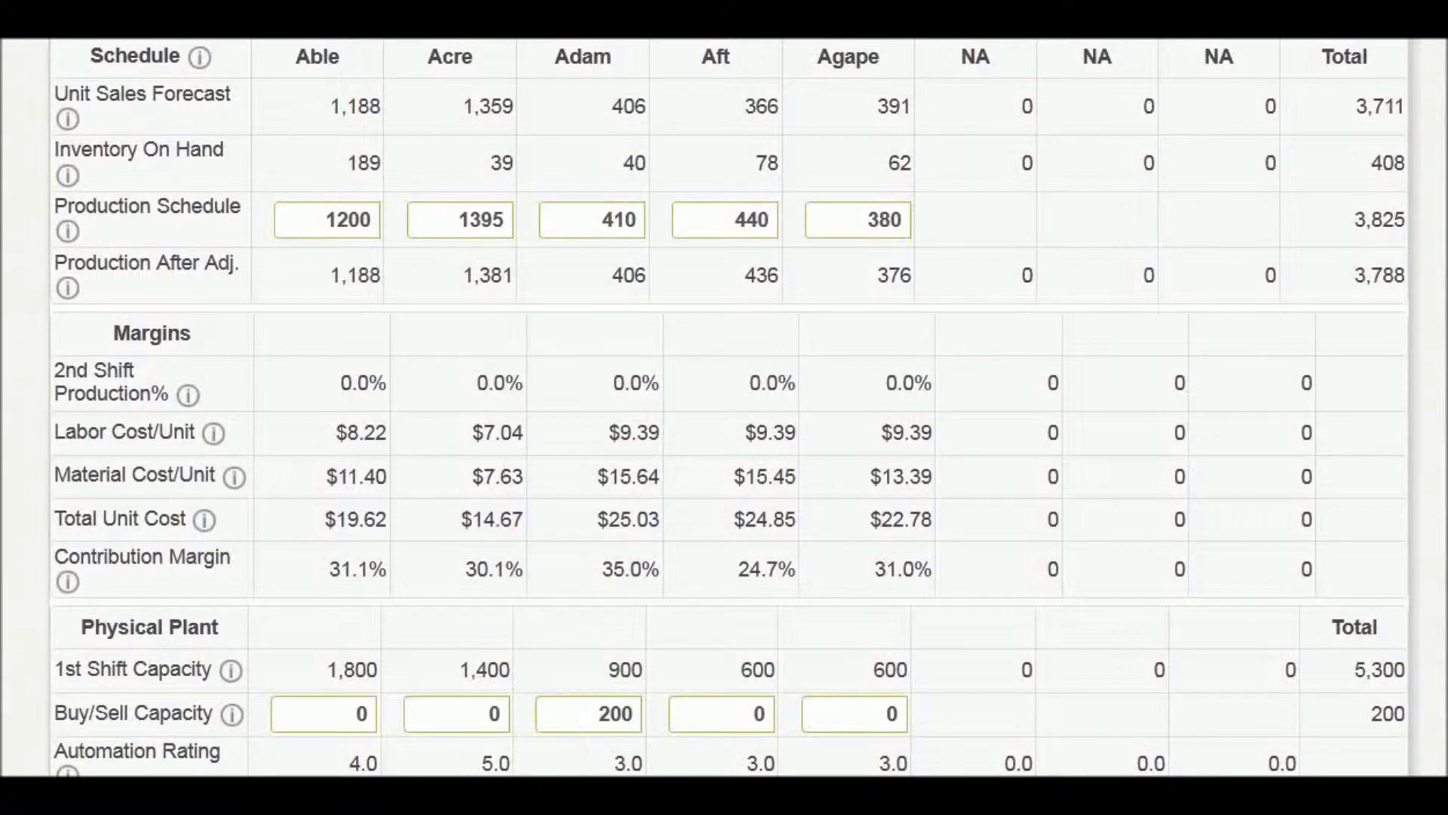
key("alt+Tab")
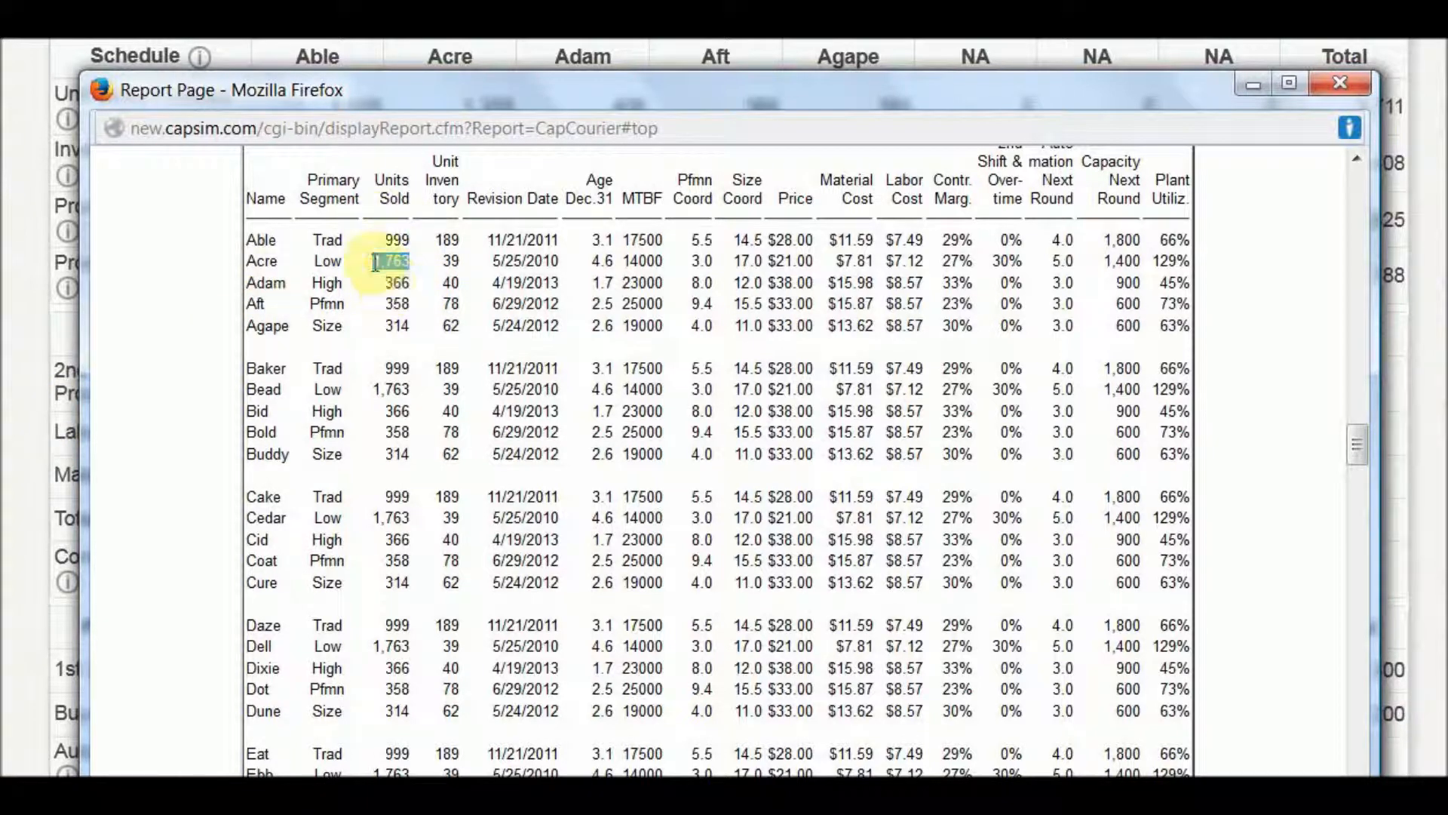
left_click(7, 389)
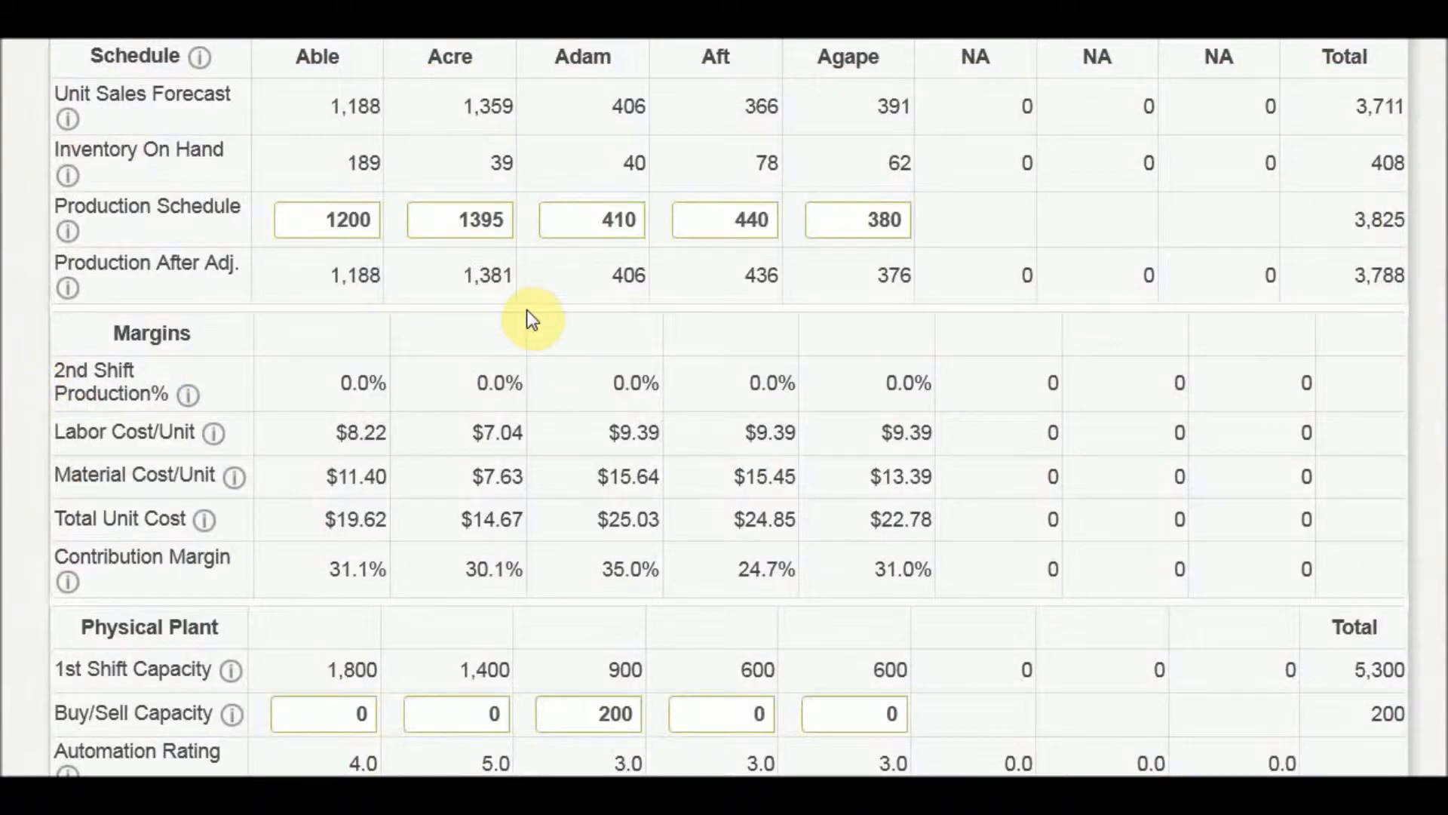
scroll(527, 309, "up", 3)
left_click_drag(481, 436, 504, 436)
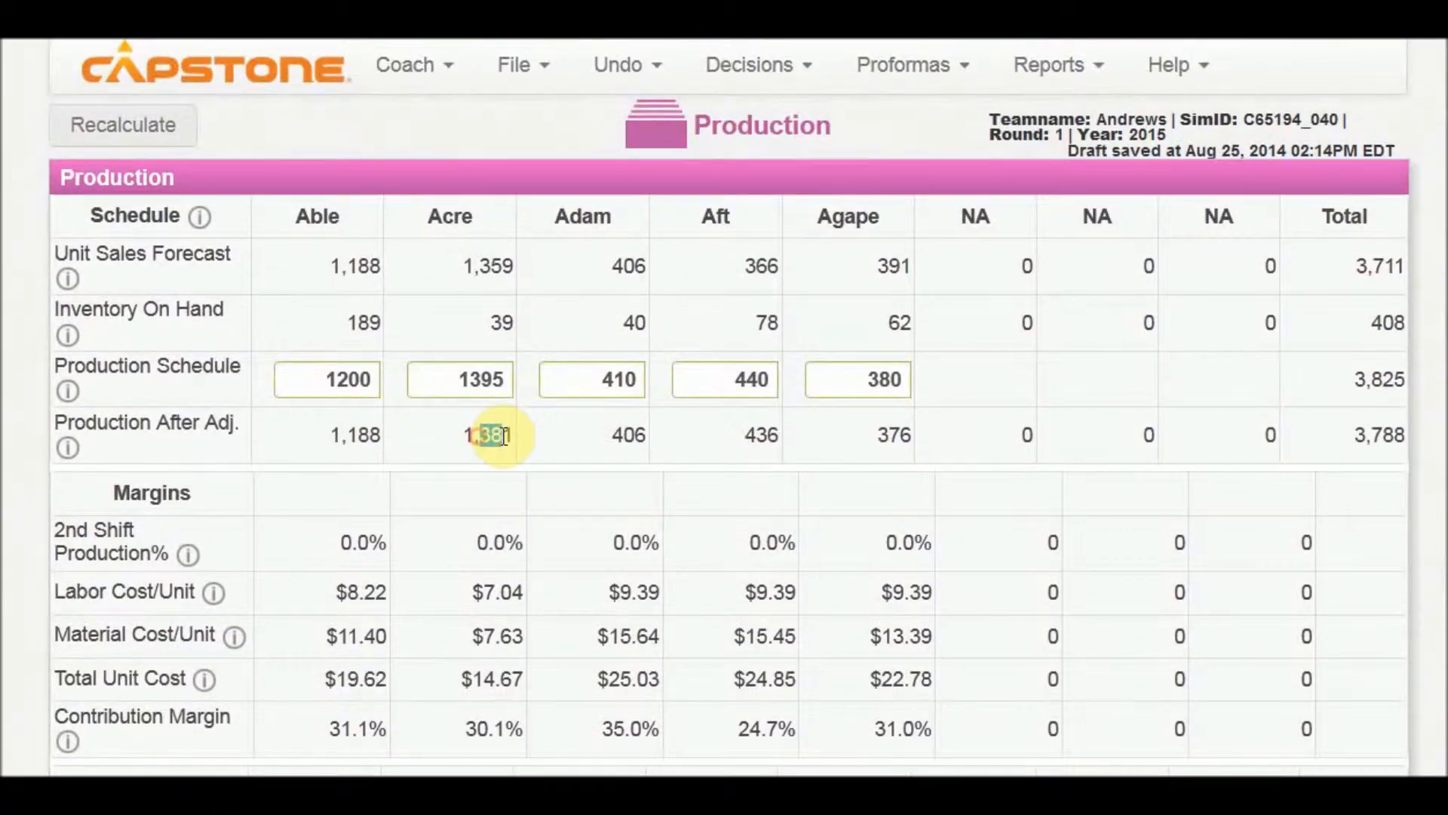
Step: Set Acre's Buy/Sell Capacity to 200, recalculate the Production page and check the total investment against Max Invest
scroll(493, 487, "down", 2)
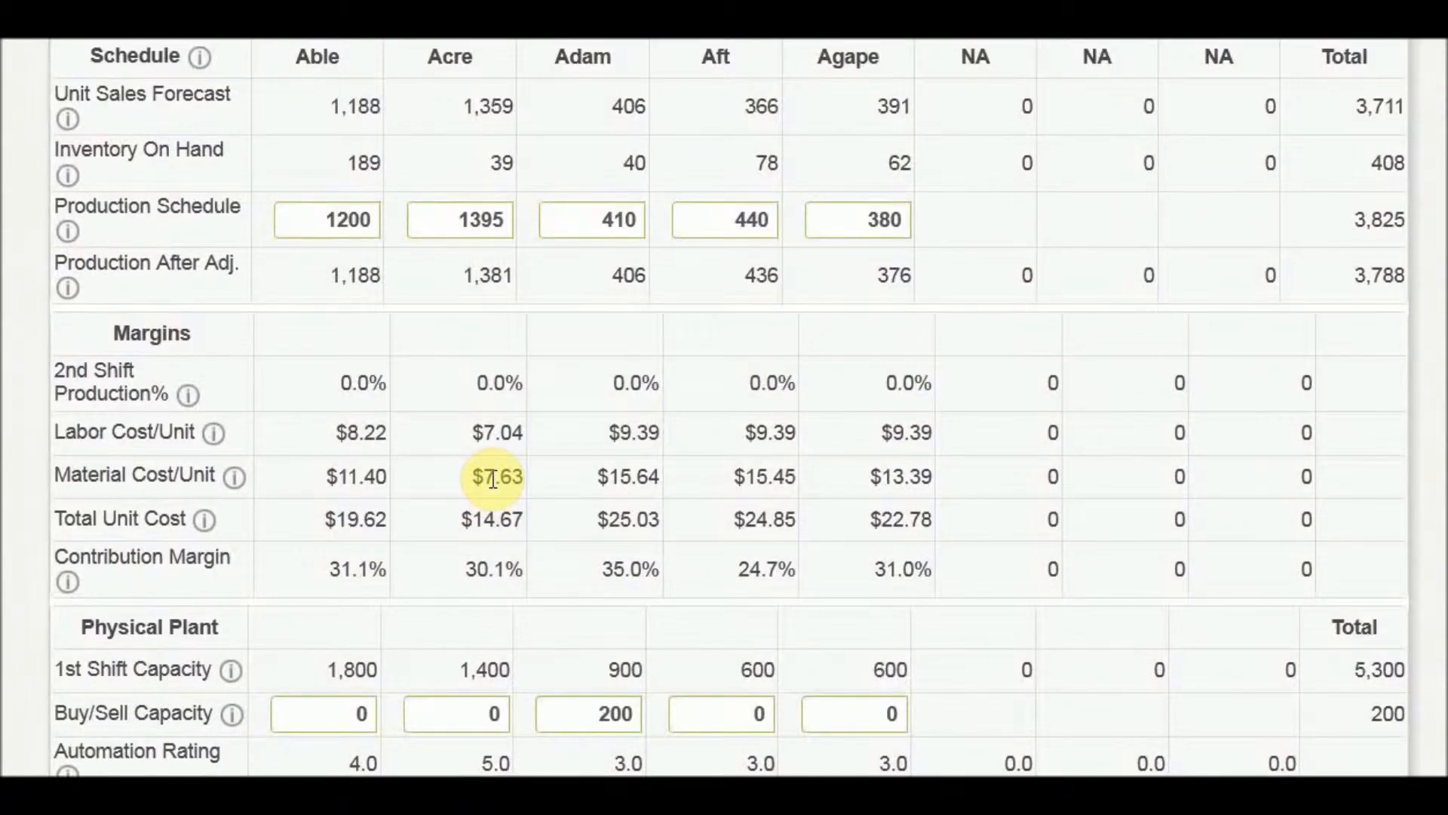
scroll(494, 480, "down", 2)
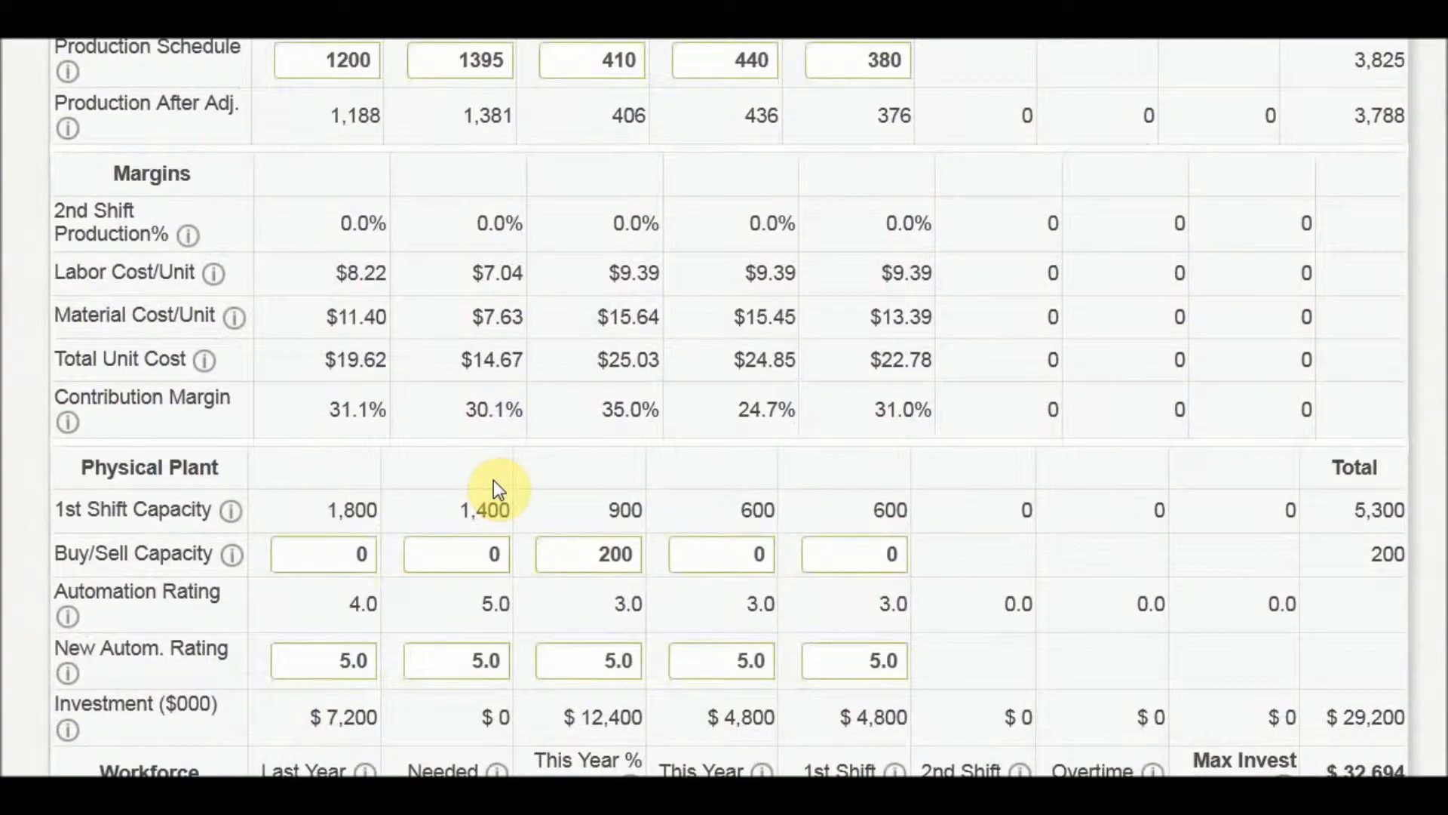
left_click(484, 551)
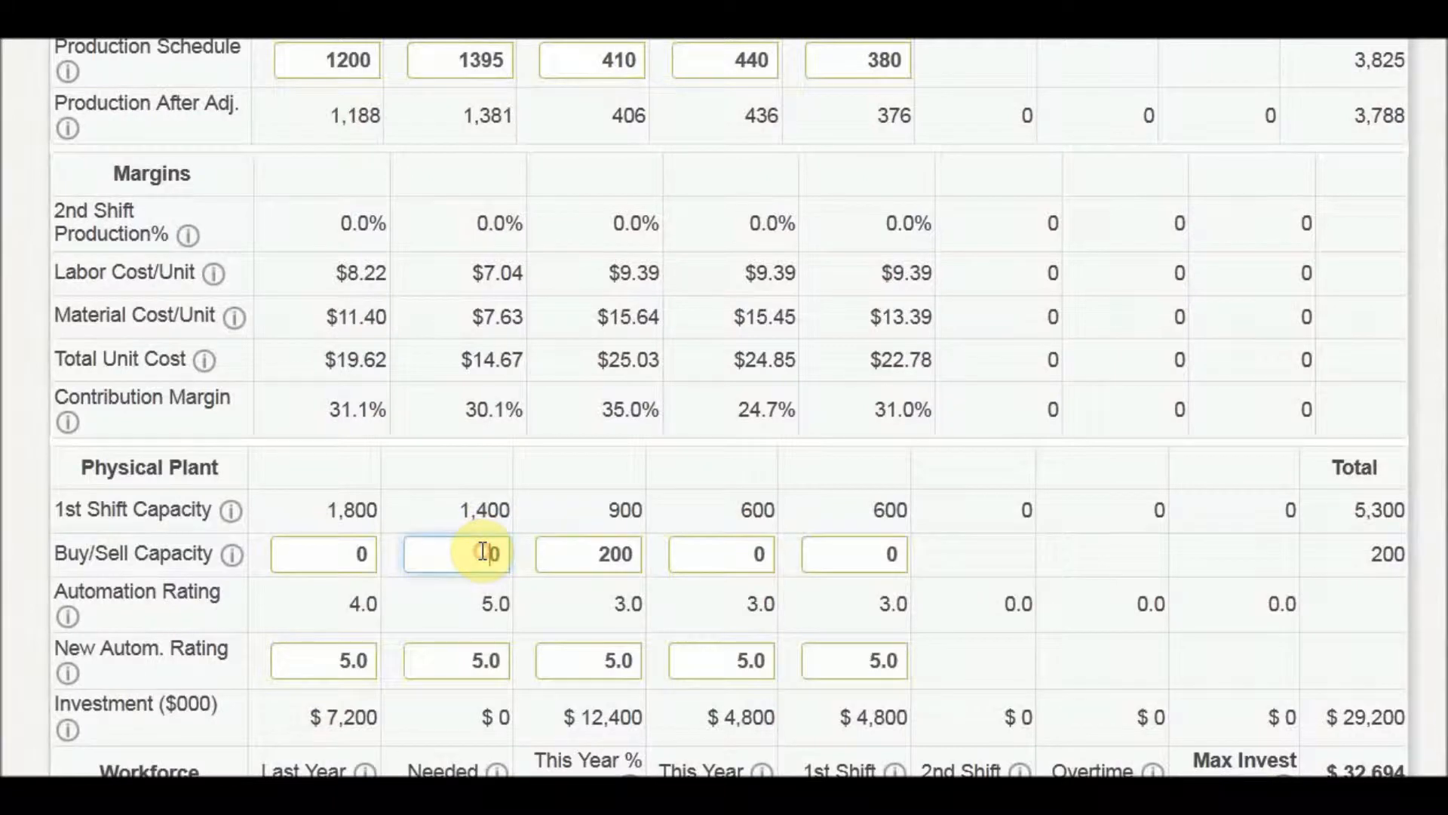
type("20")
scroll(491, 553, "up", 5)
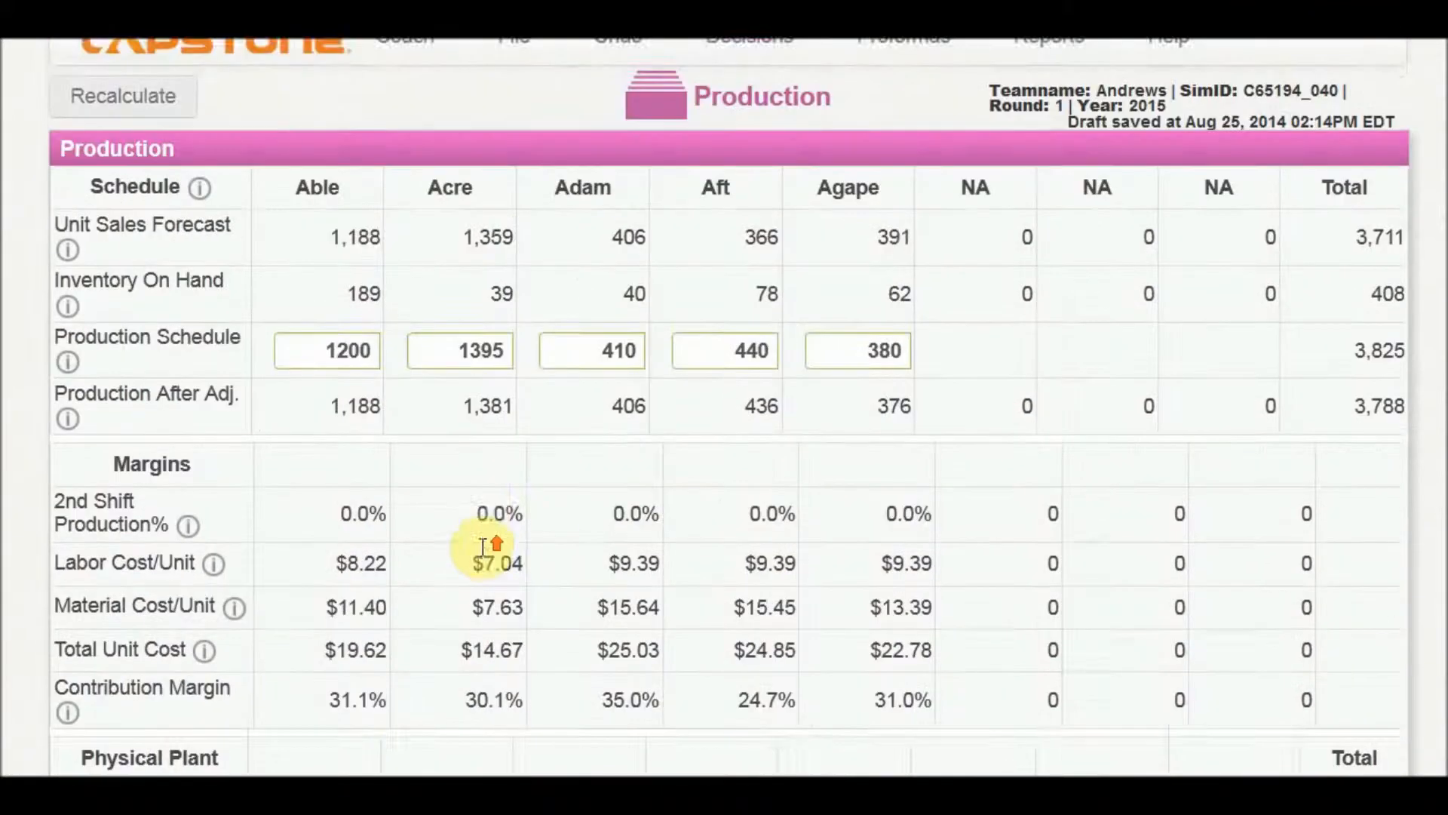
left_click(172, 135)
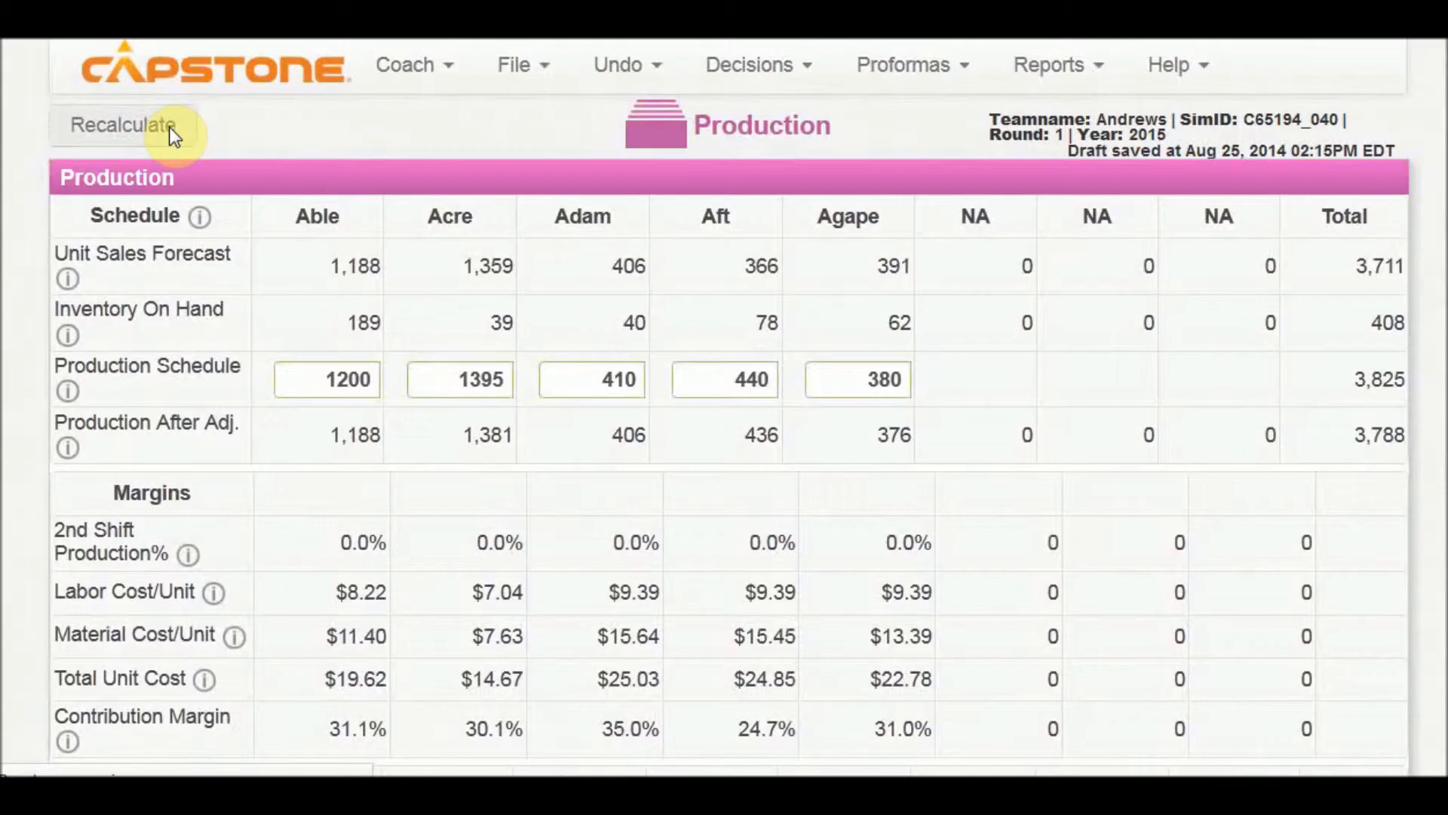
scroll(730, 468, "down", 6)
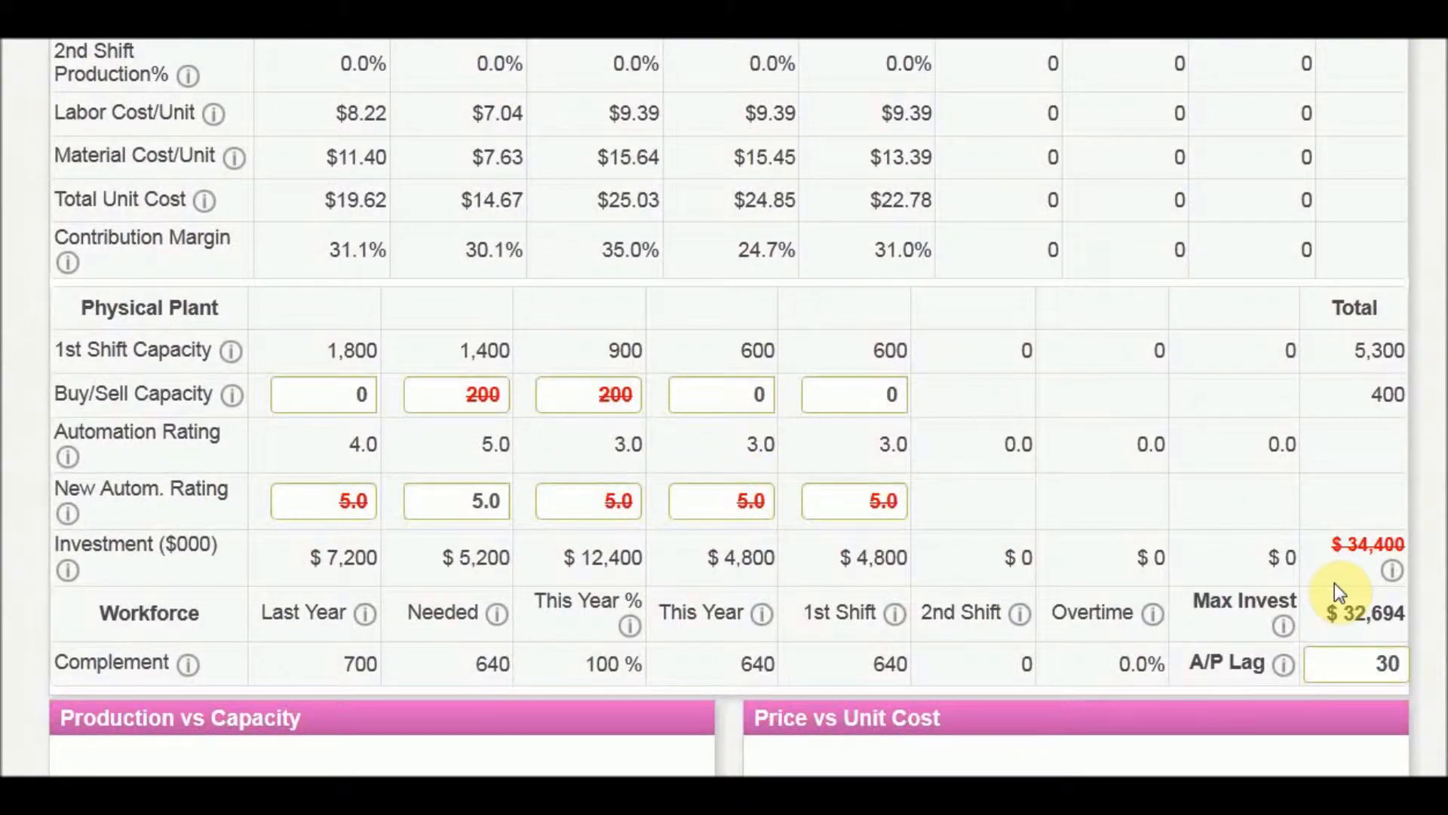
Step: Set Adam's Buy/Sell Capacity to 0, recalculate the page and check the total plant investment
scroll(811, 494, "up", 2)
scroll(817, 502, "up", 4)
scroll(724, 403, "down", 8)
double_click(598, 232)
type("0")
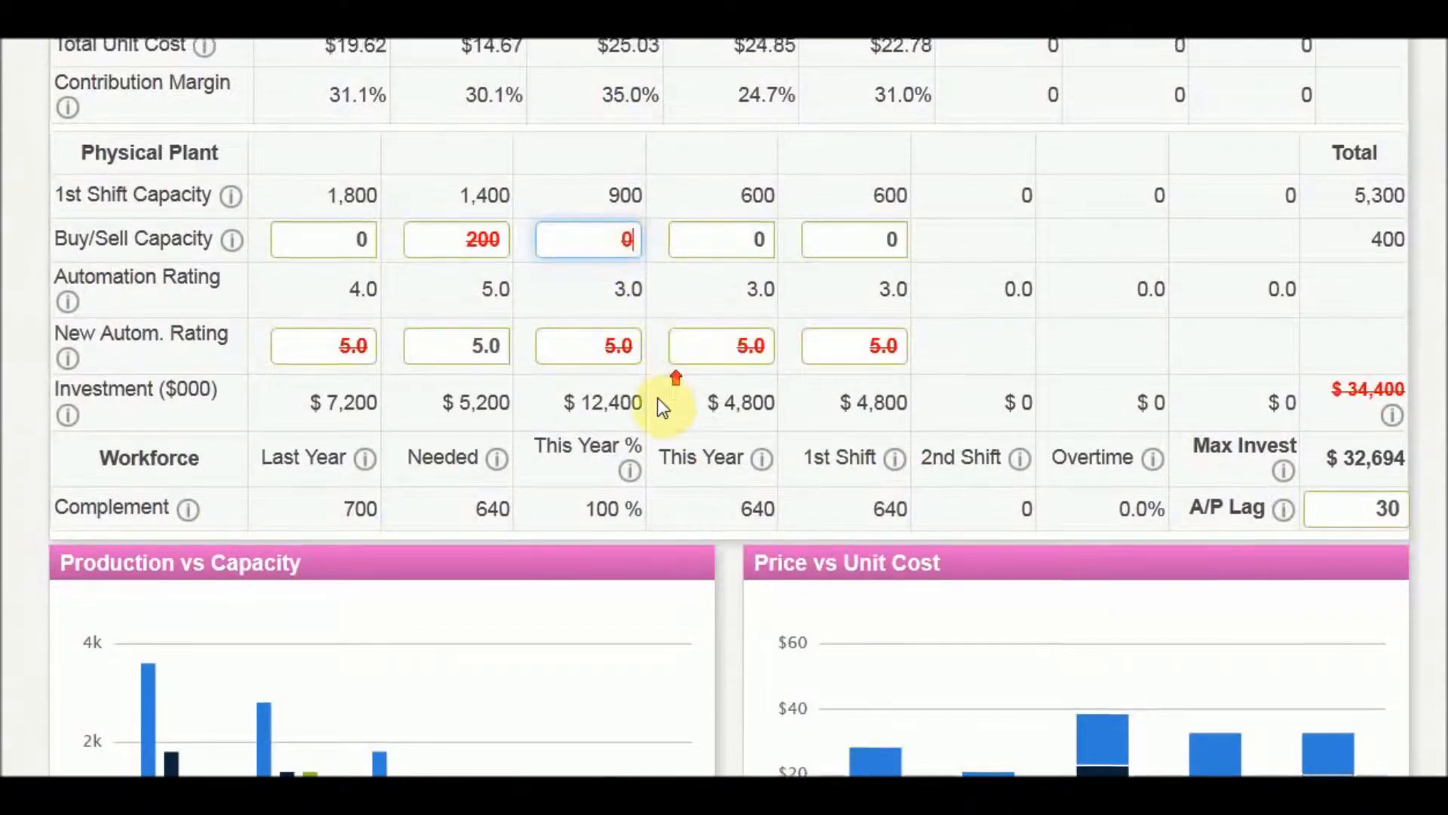
scroll(658, 397, "up", 8)
left_click(97, 123)
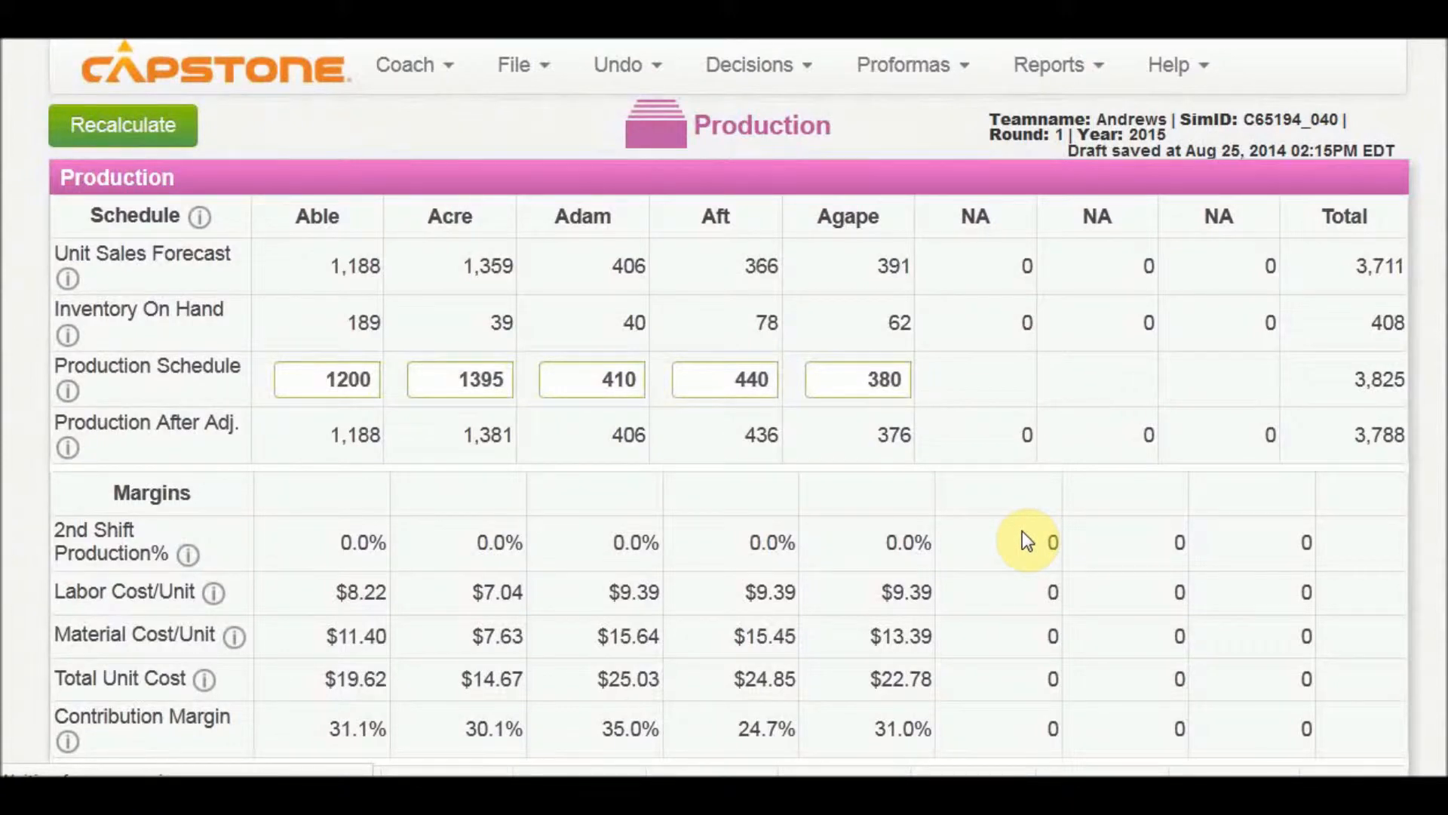
scroll(1023, 533, "down", 7)
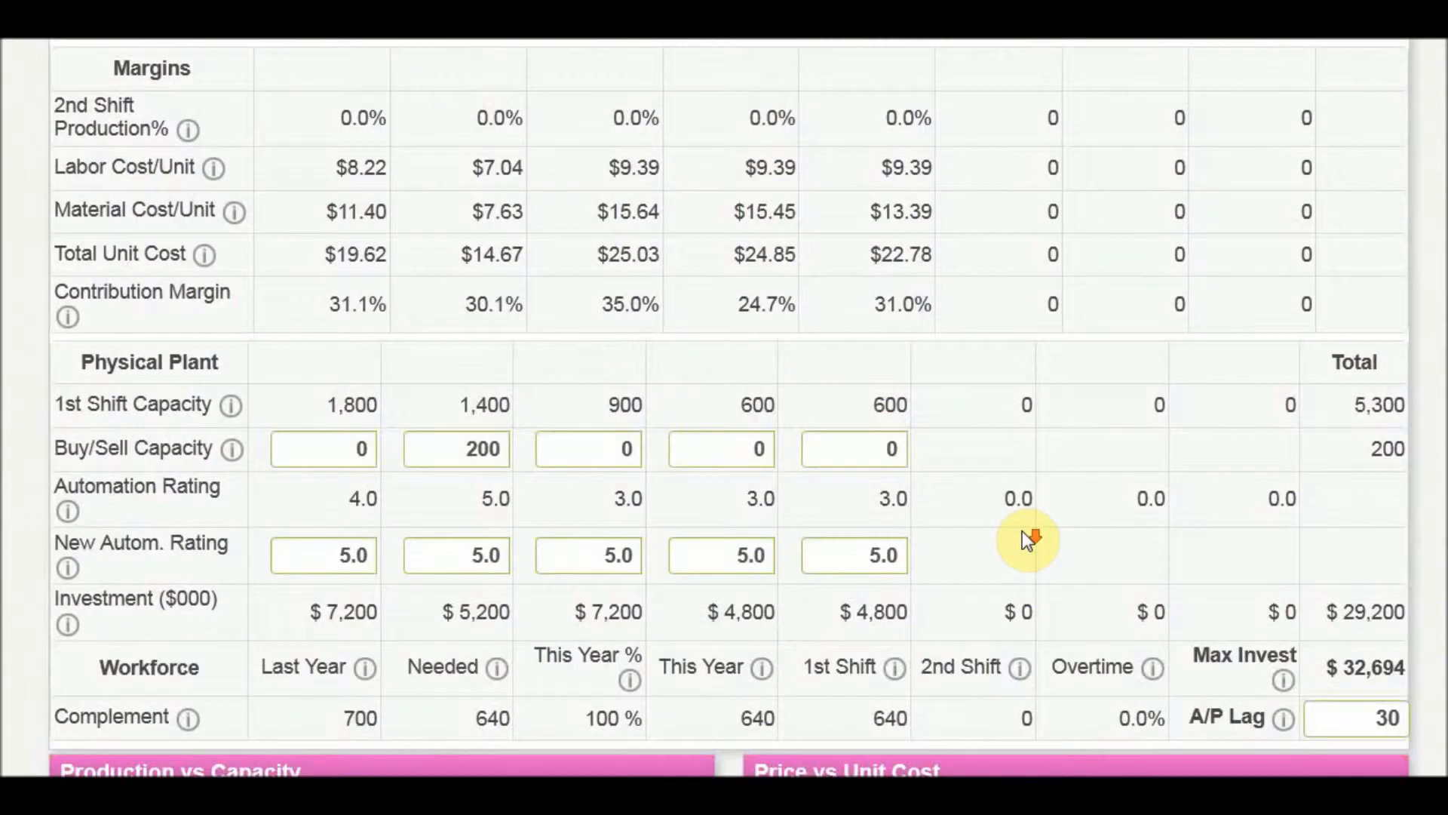
scroll(1024, 540, "up", 1)
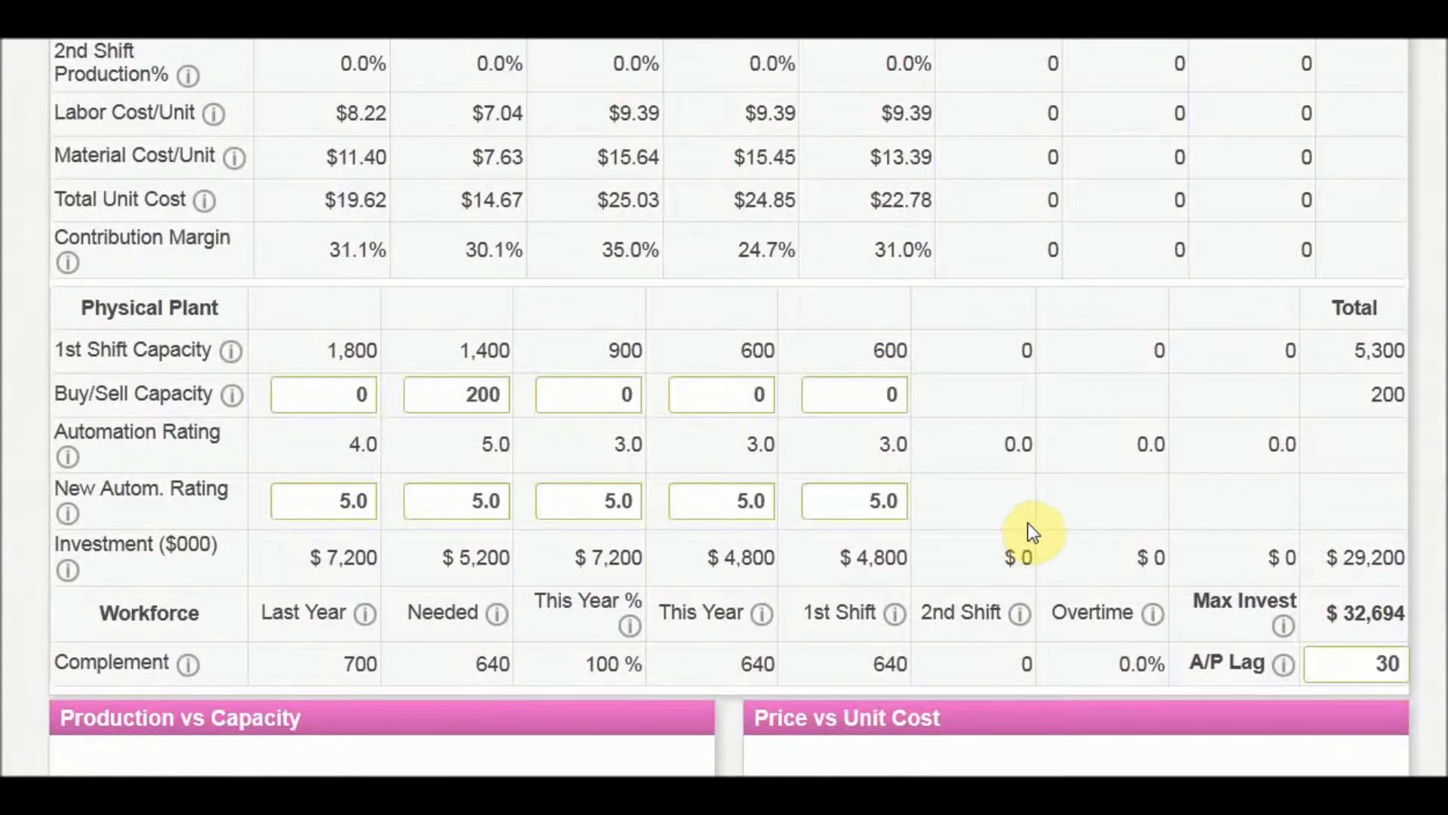
Step: Set Acre's Buy/Sell Capacity to 300, recalculate the page and review the Physical Plant figures
left_click_drag(467, 393, 479, 393)
type("3")
scroll(631, 446, "up", 7)
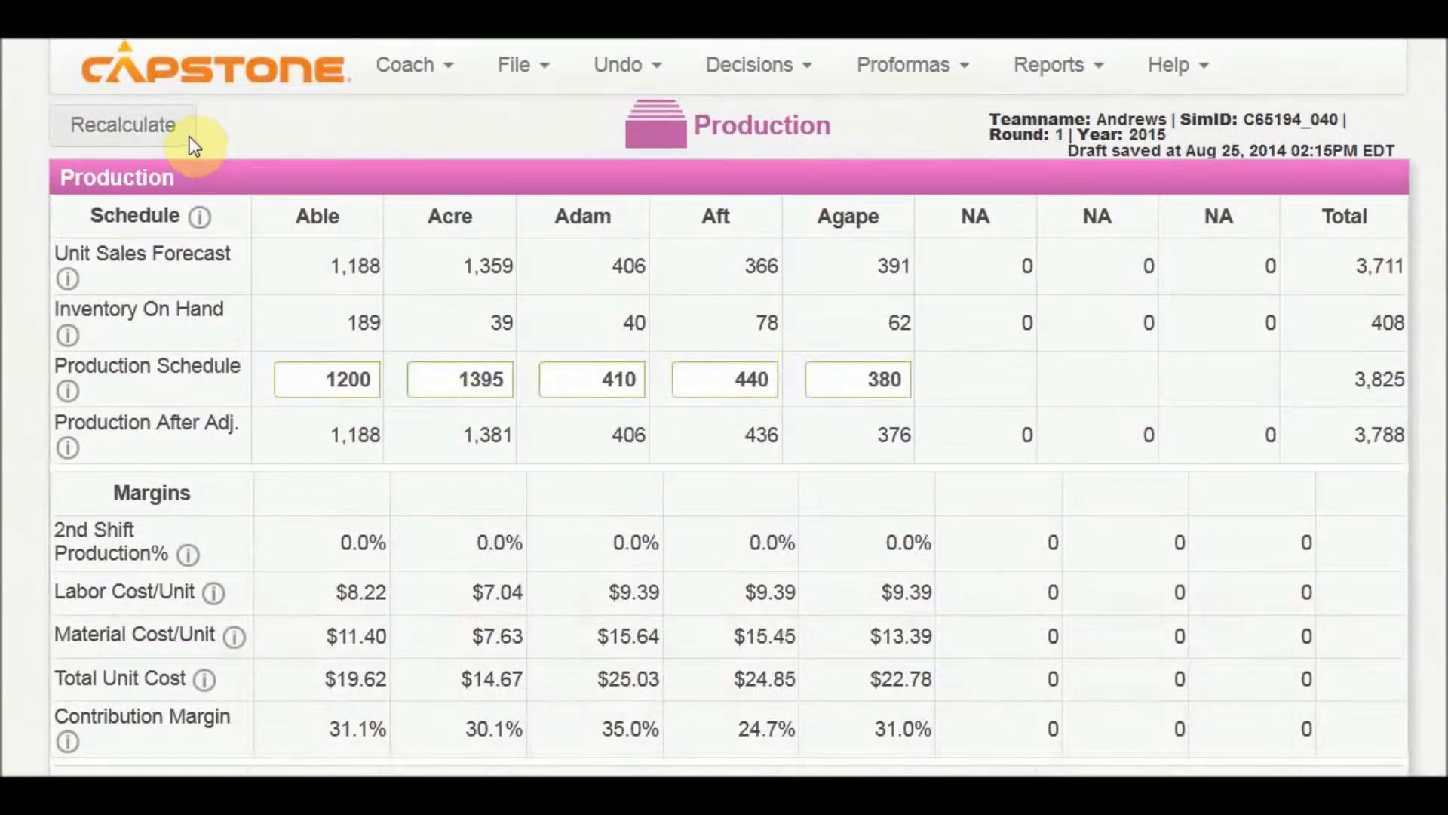
left_click(170, 125)
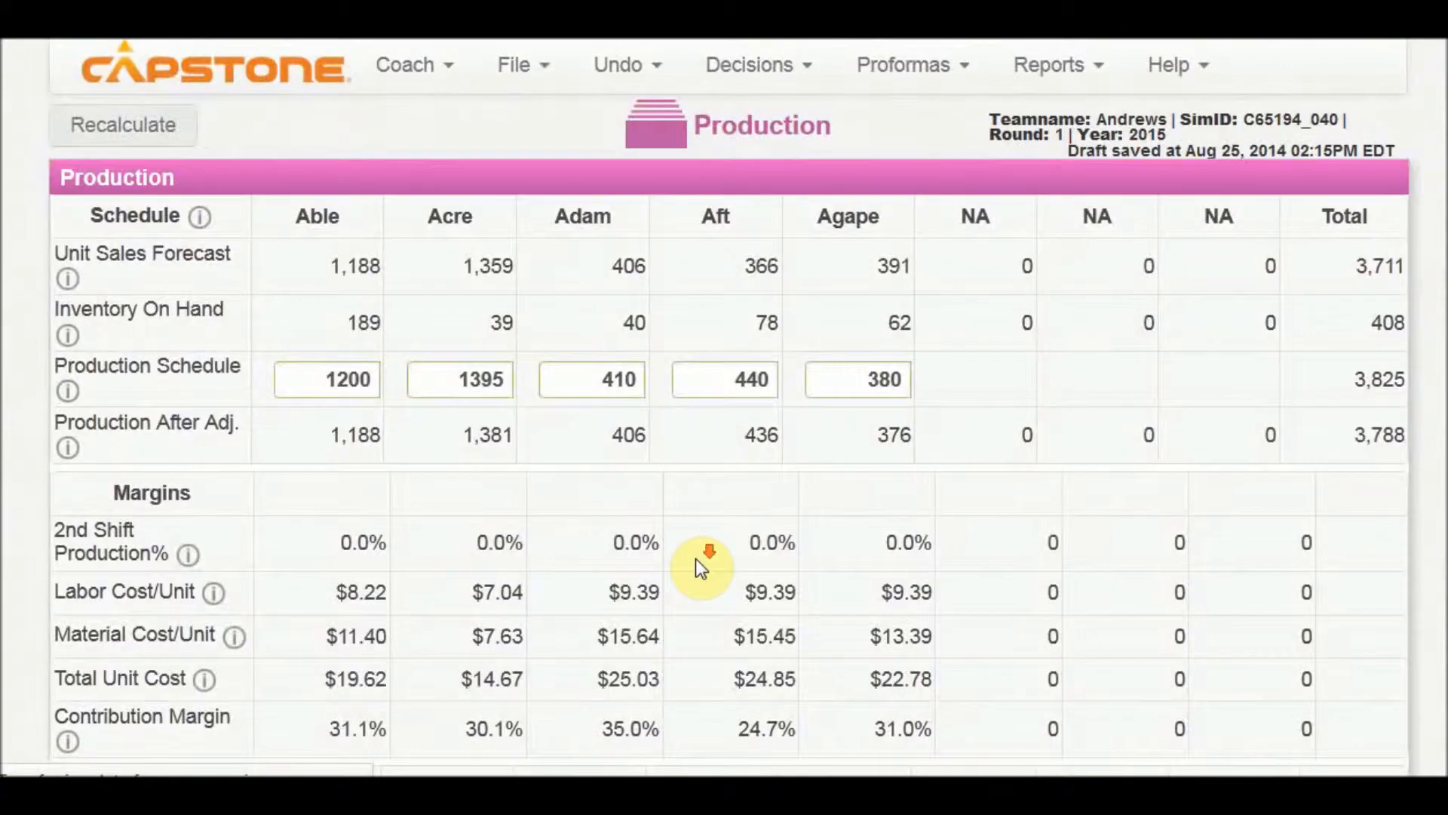
scroll(695, 558, "down", 10)
scroll(696, 558, "up", 1)
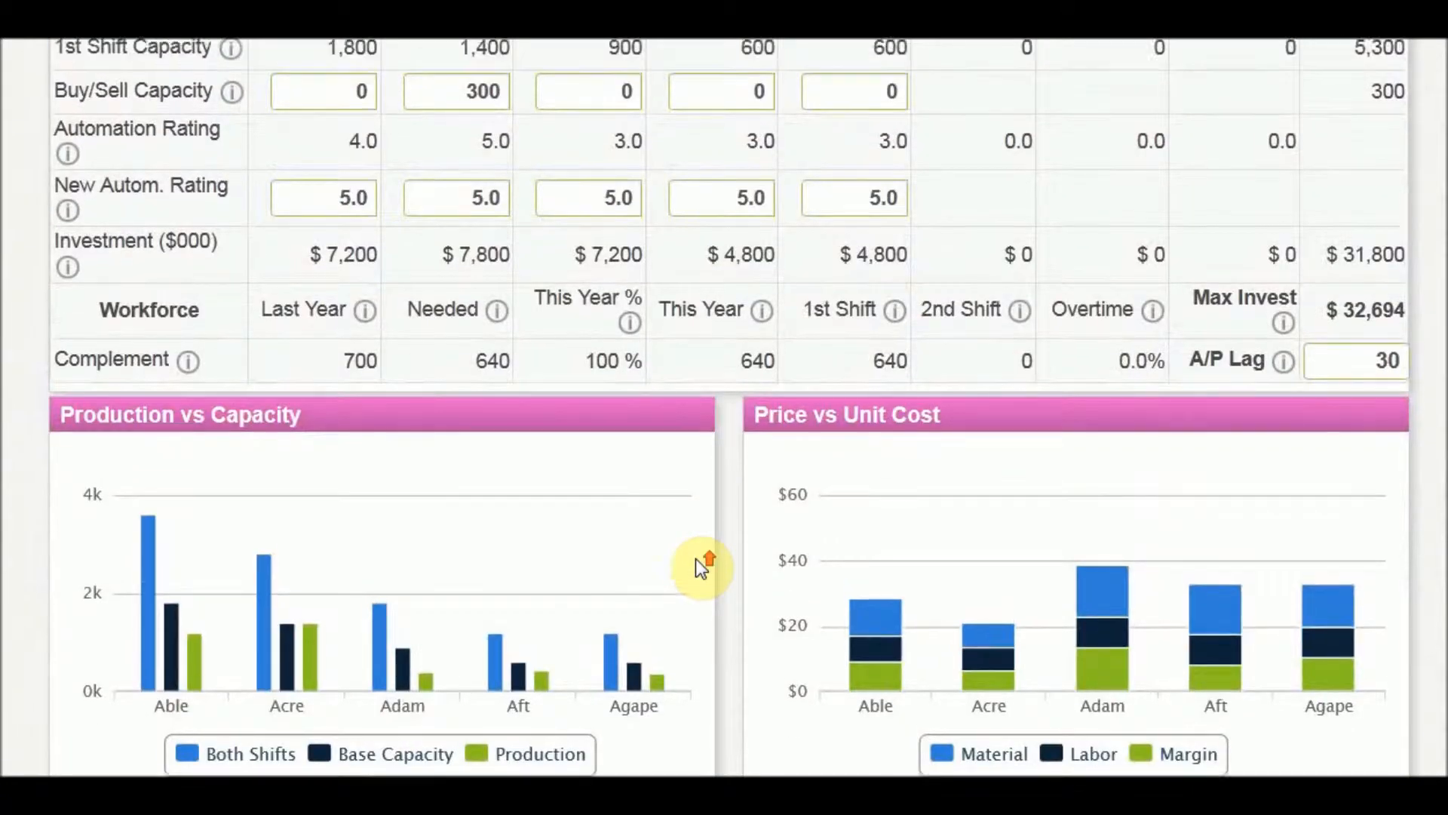
Step: Compare the contribution margins of Acre and Adam, and check their units sold in the Courier report
scroll(697, 562, "up", 8)
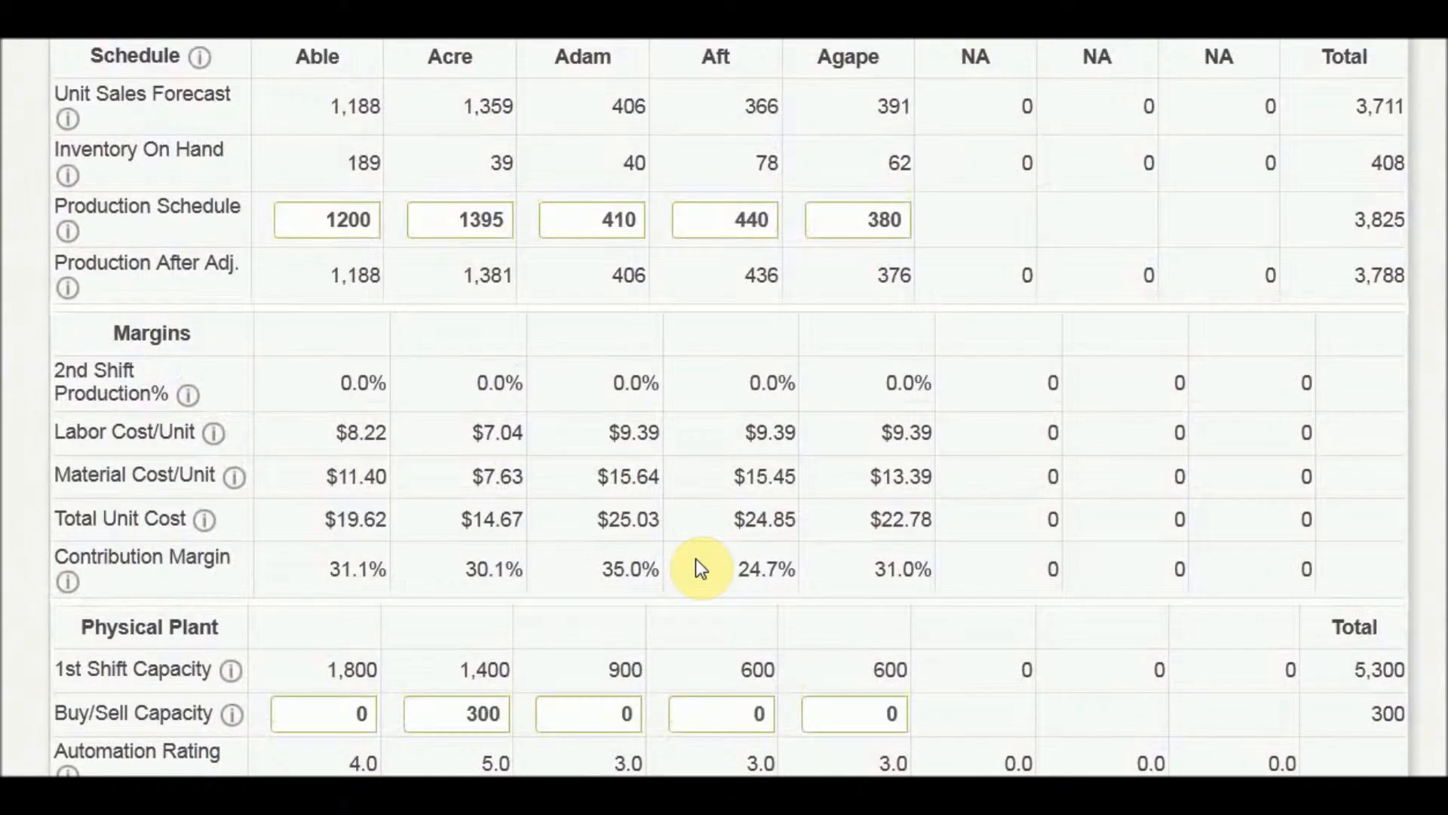
left_click_drag(612, 569, 645, 571)
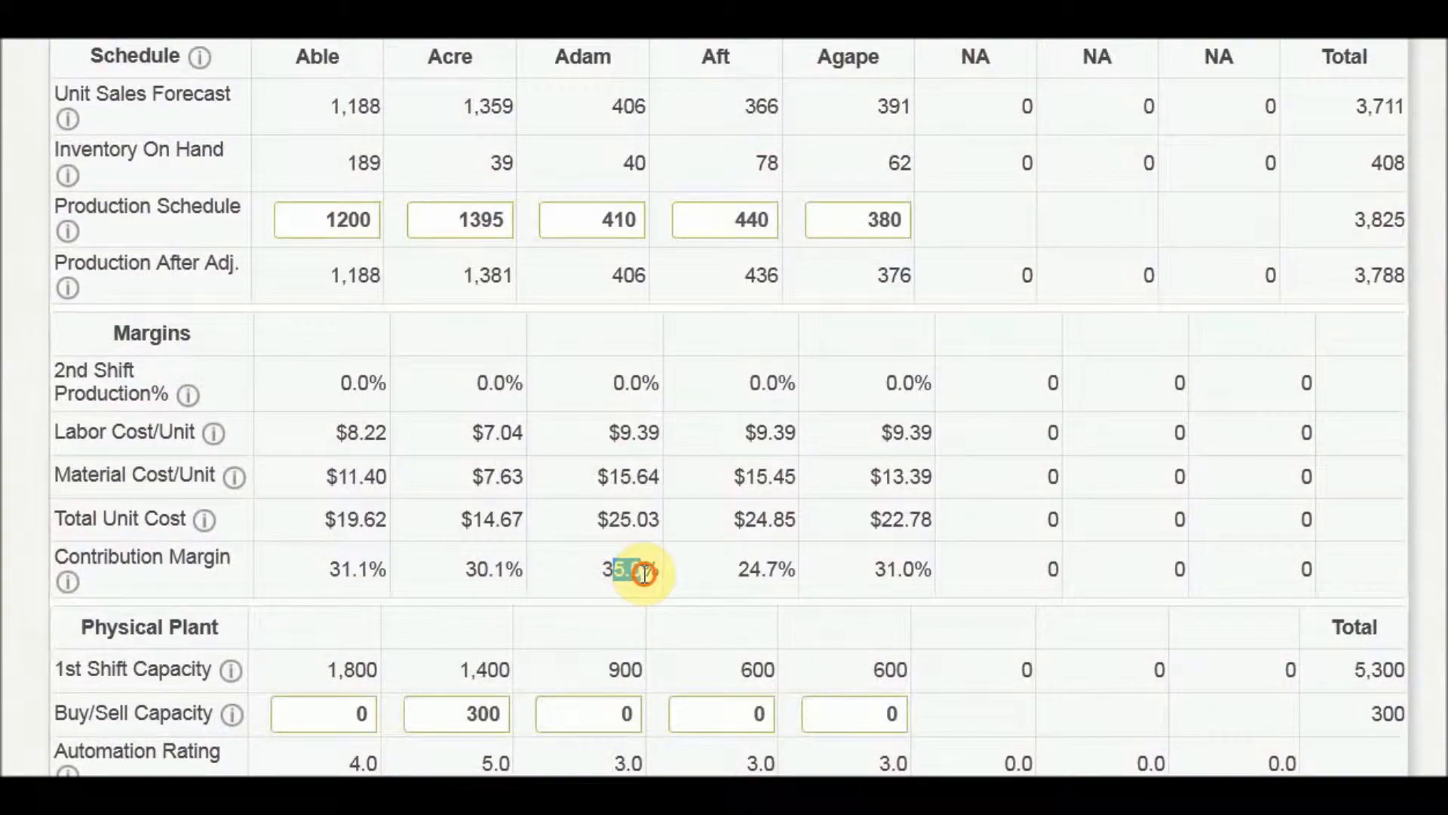
scroll(639, 570, "up", 3)
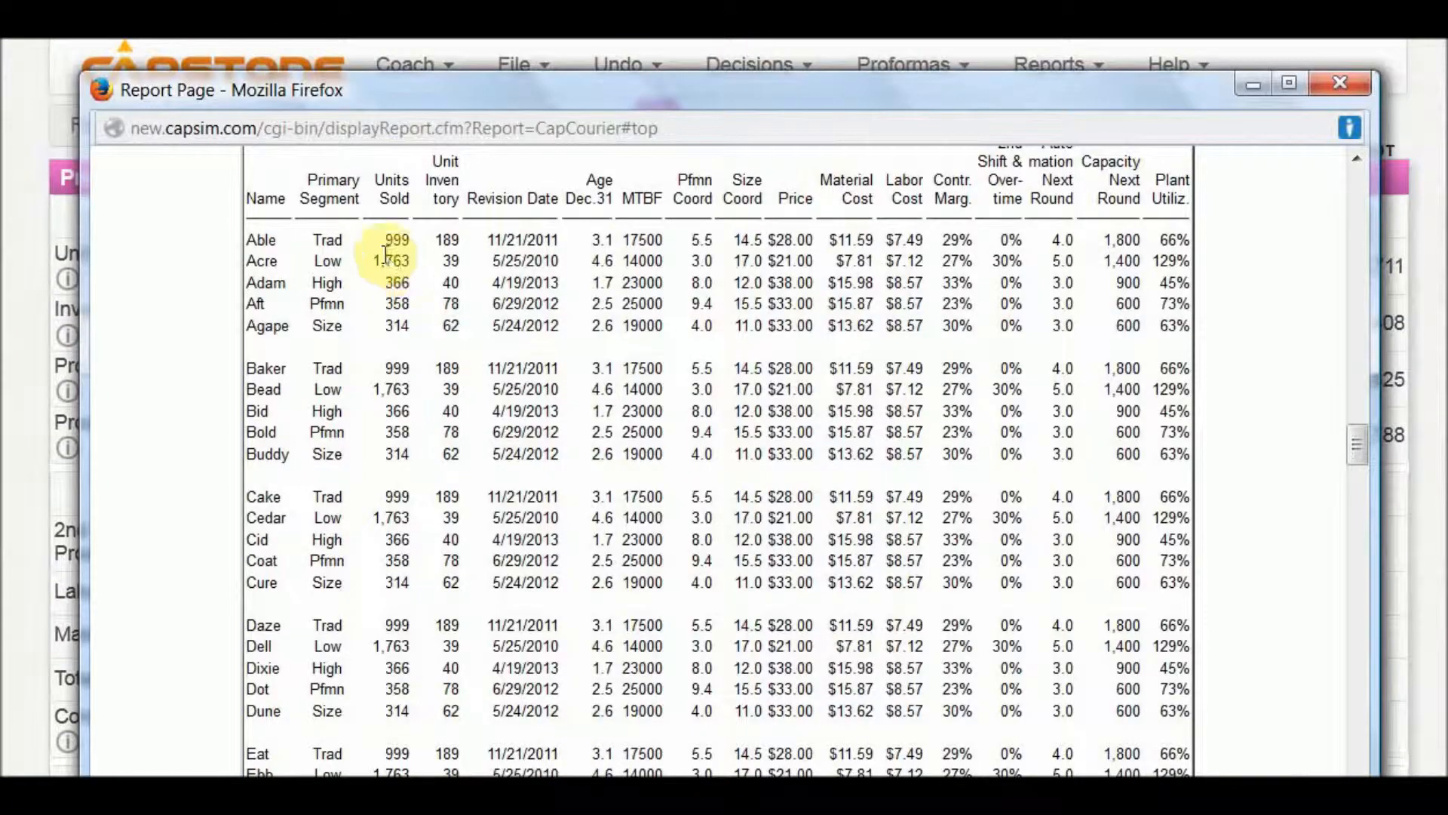
left_click(18, 431)
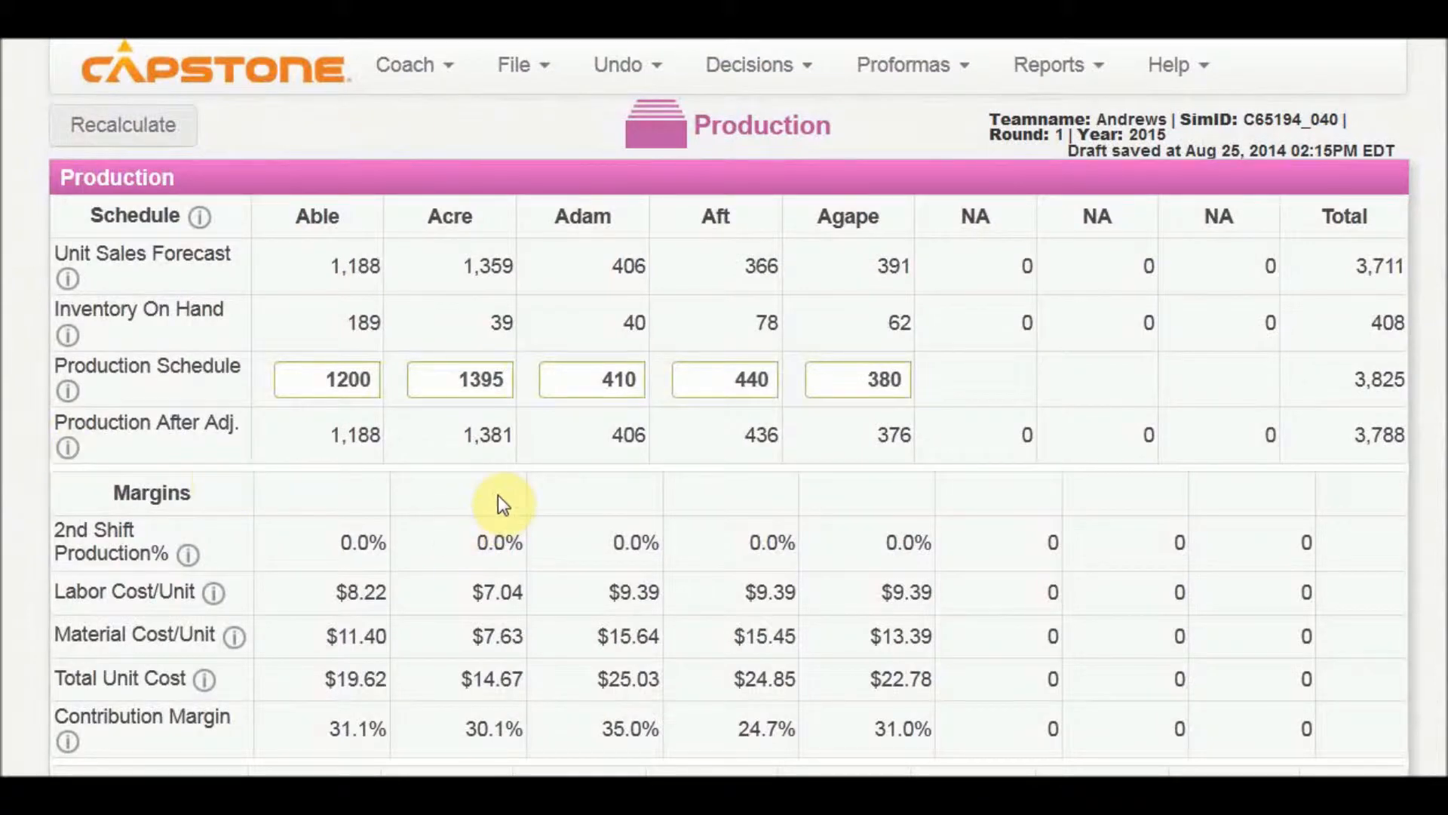
scroll(498, 495, "down", 3)
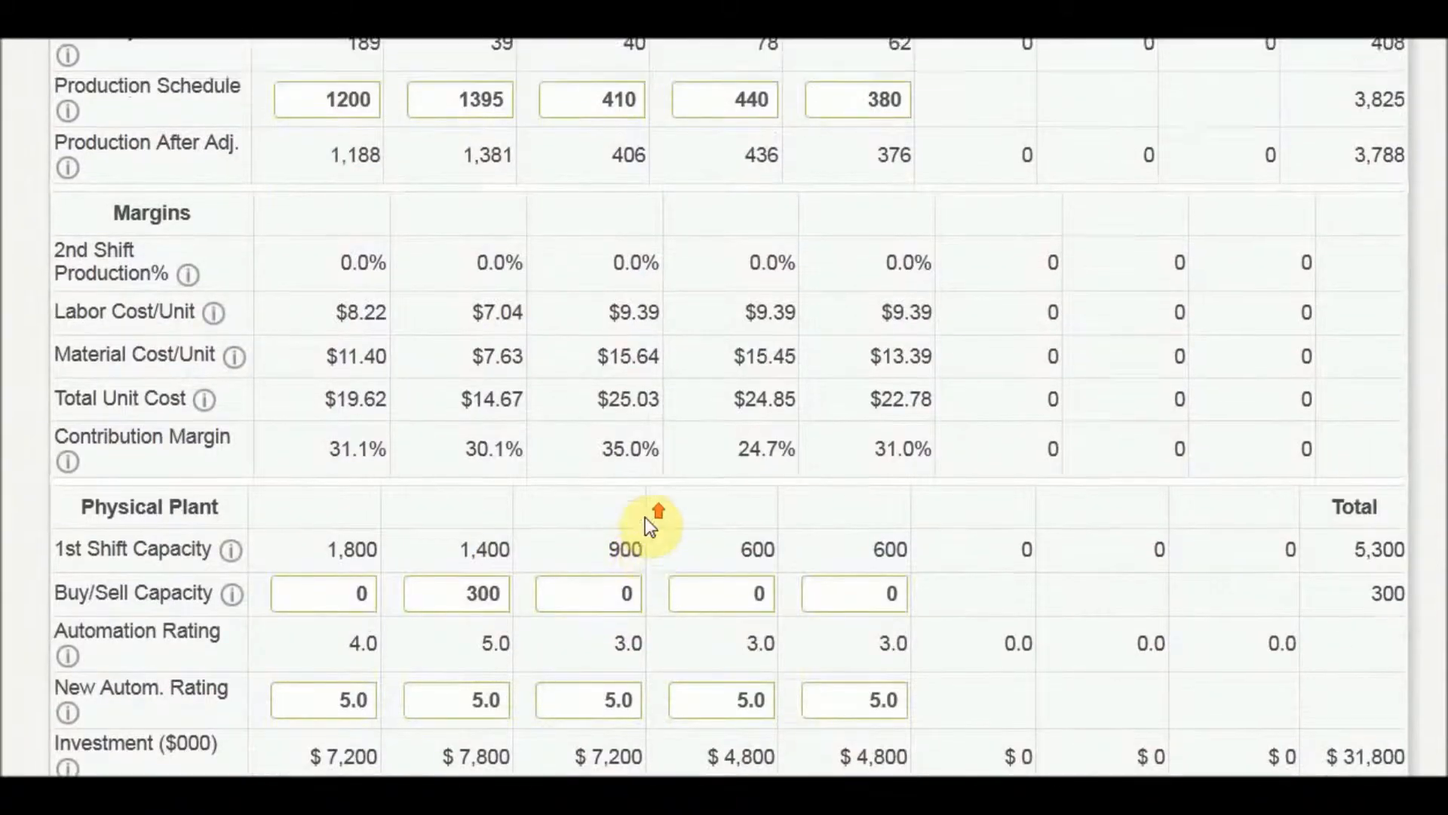
scroll(645, 517, "up", 1)
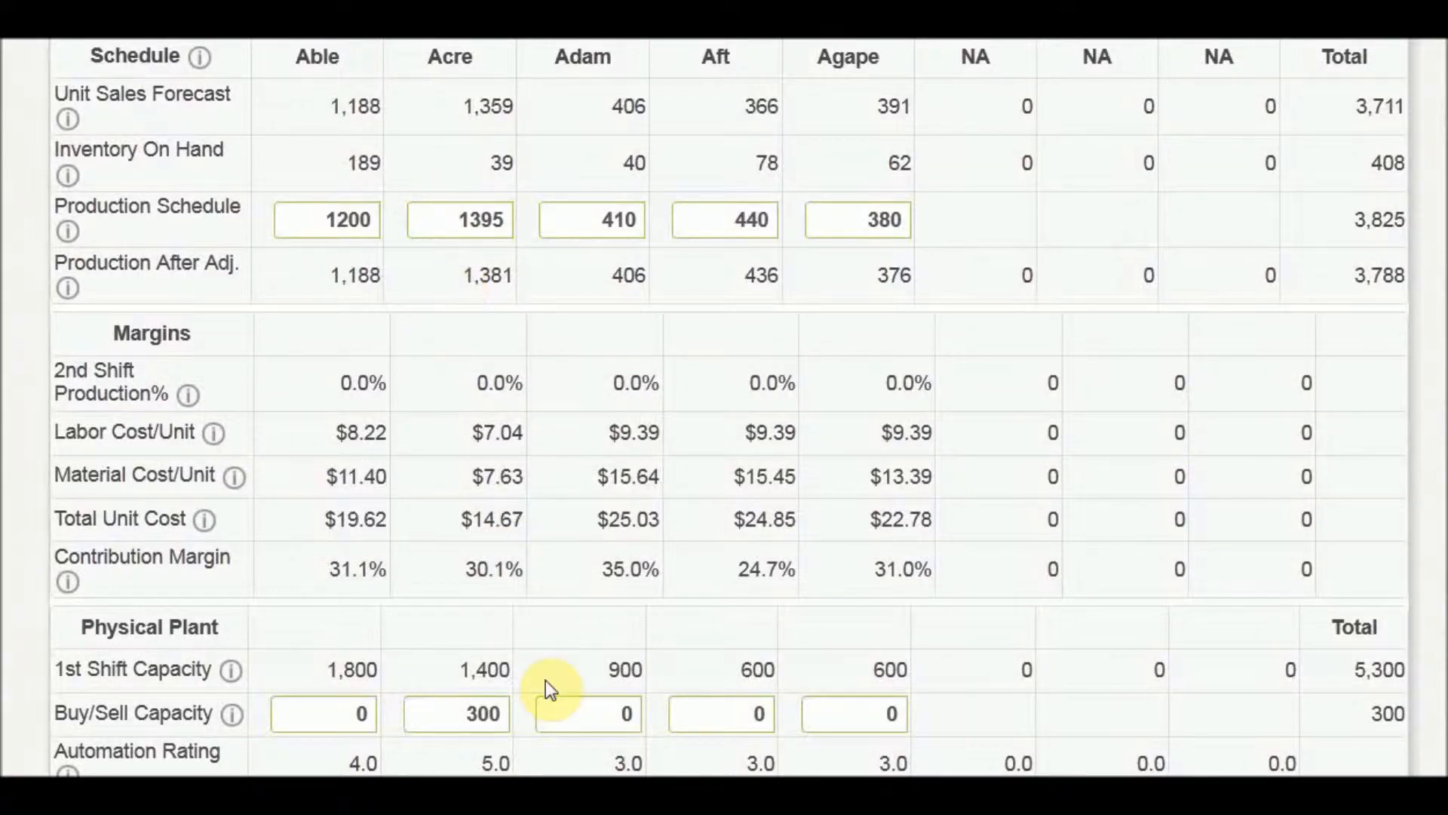
left_click_drag(467, 568, 650, 573)
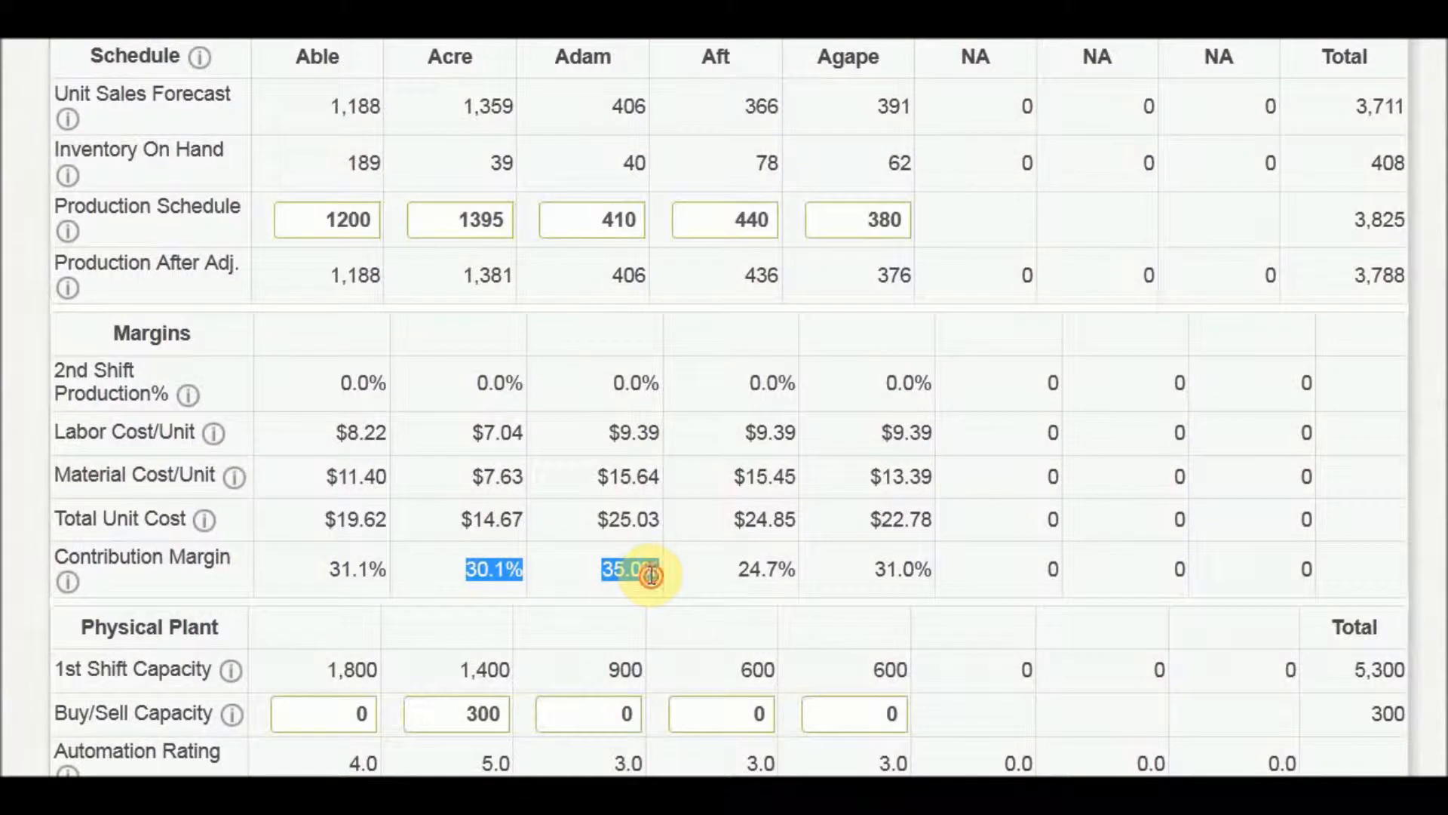
left_click(649, 571)
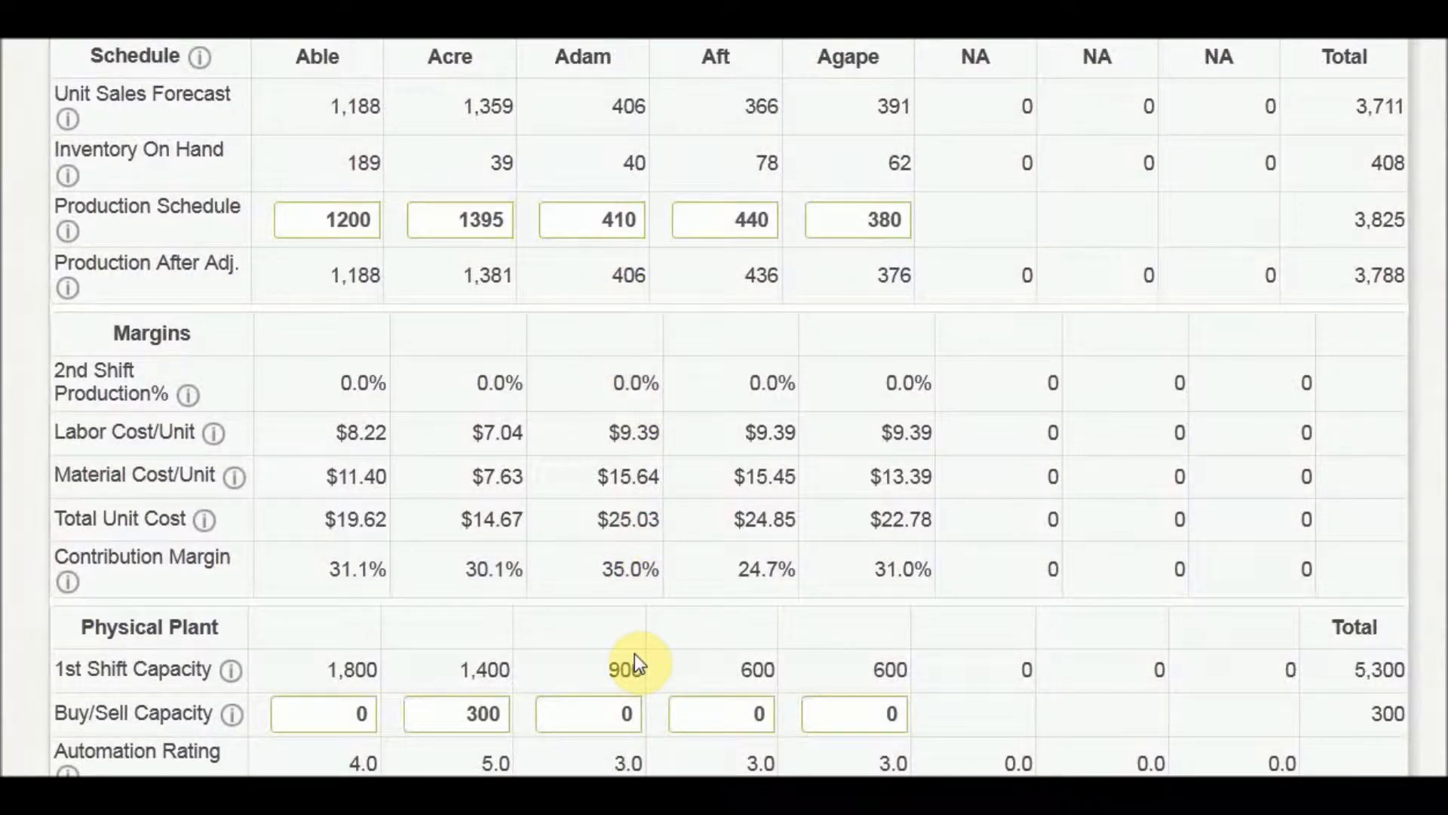
Step: Read the Max Invest explanation of how capital expenditures are limited, in the Workforce section
scroll(635, 654, "down", 6)
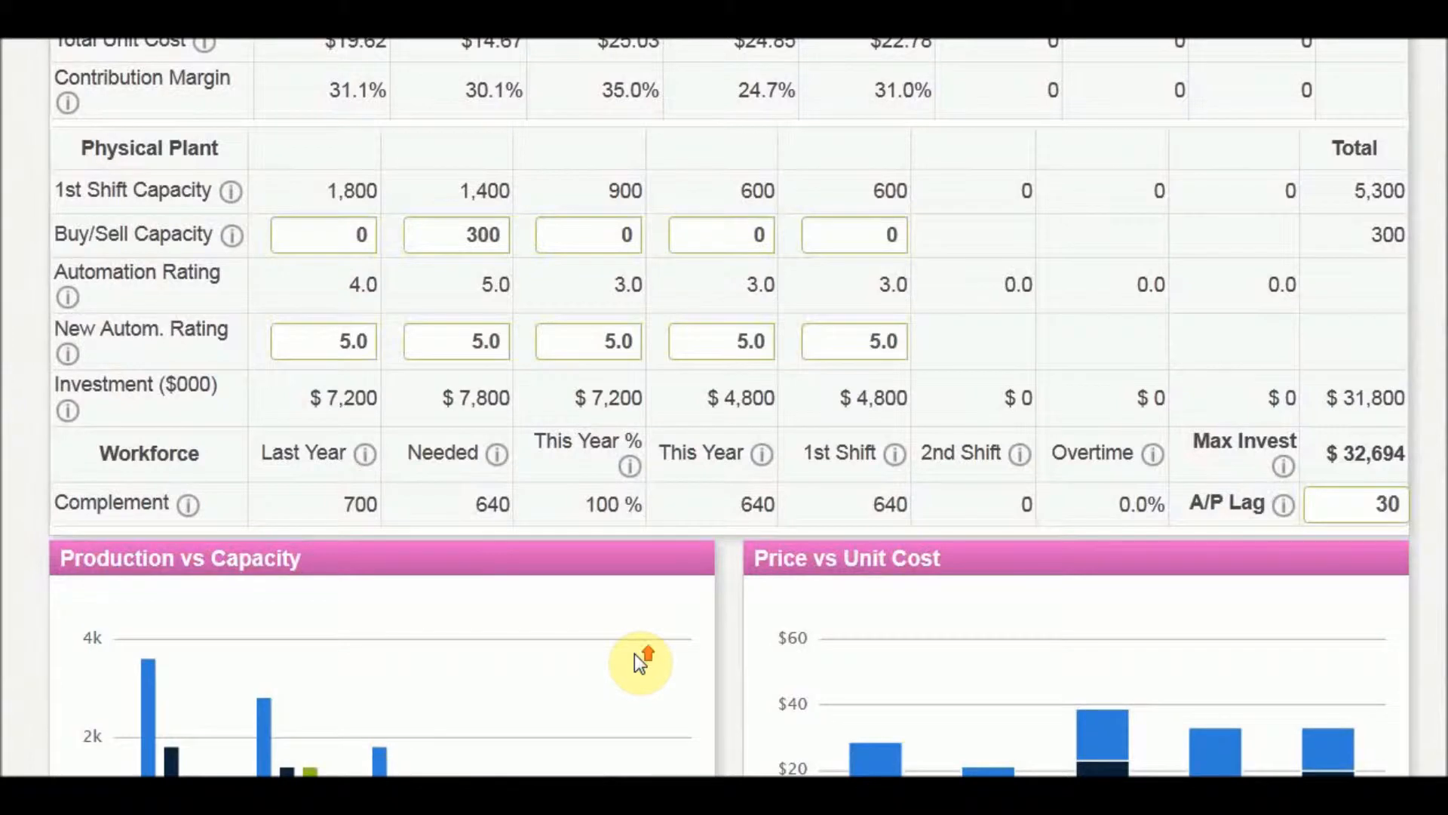
scroll(636, 655, "up", 2)
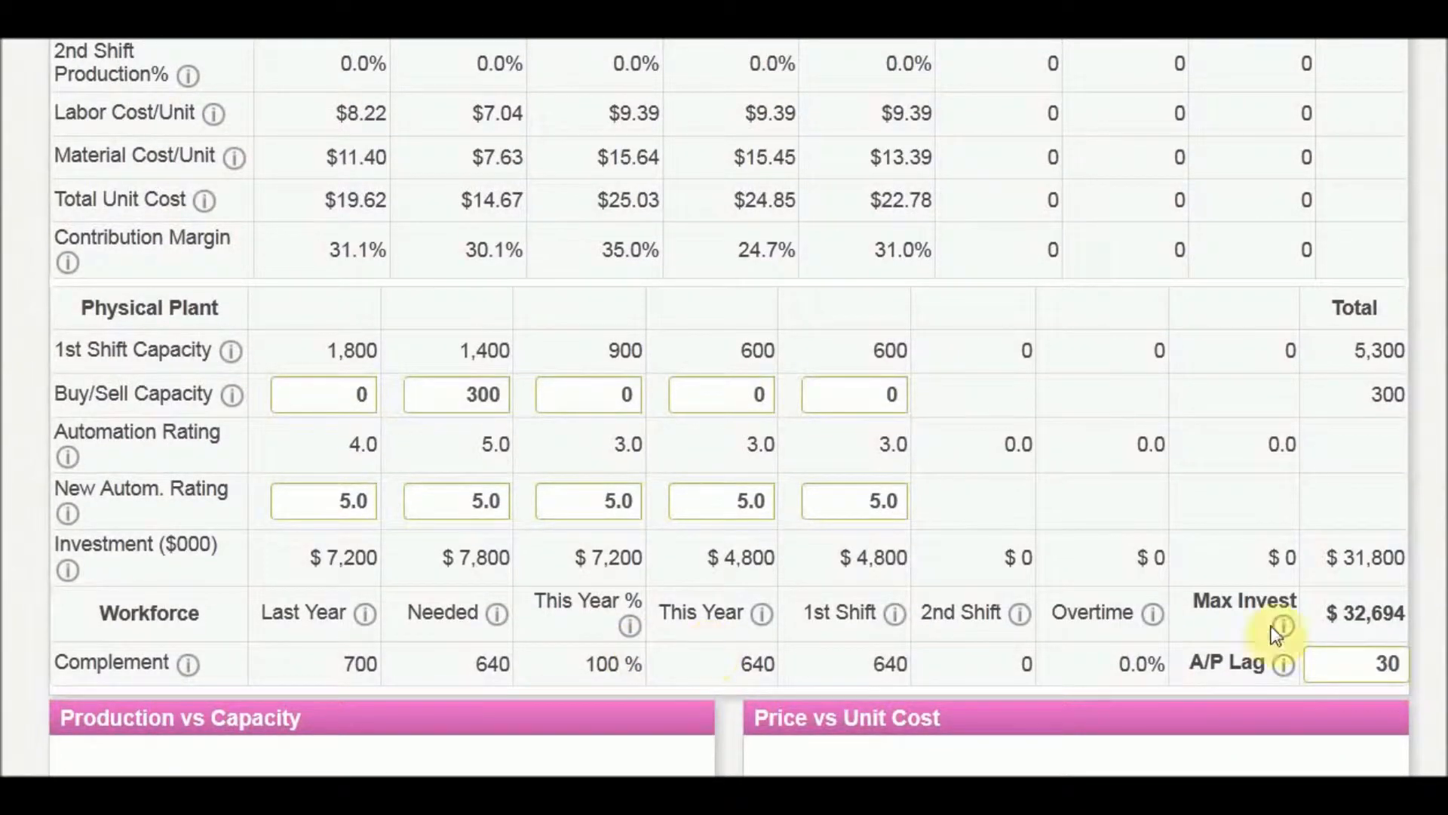
mouse_move(1287, 638)
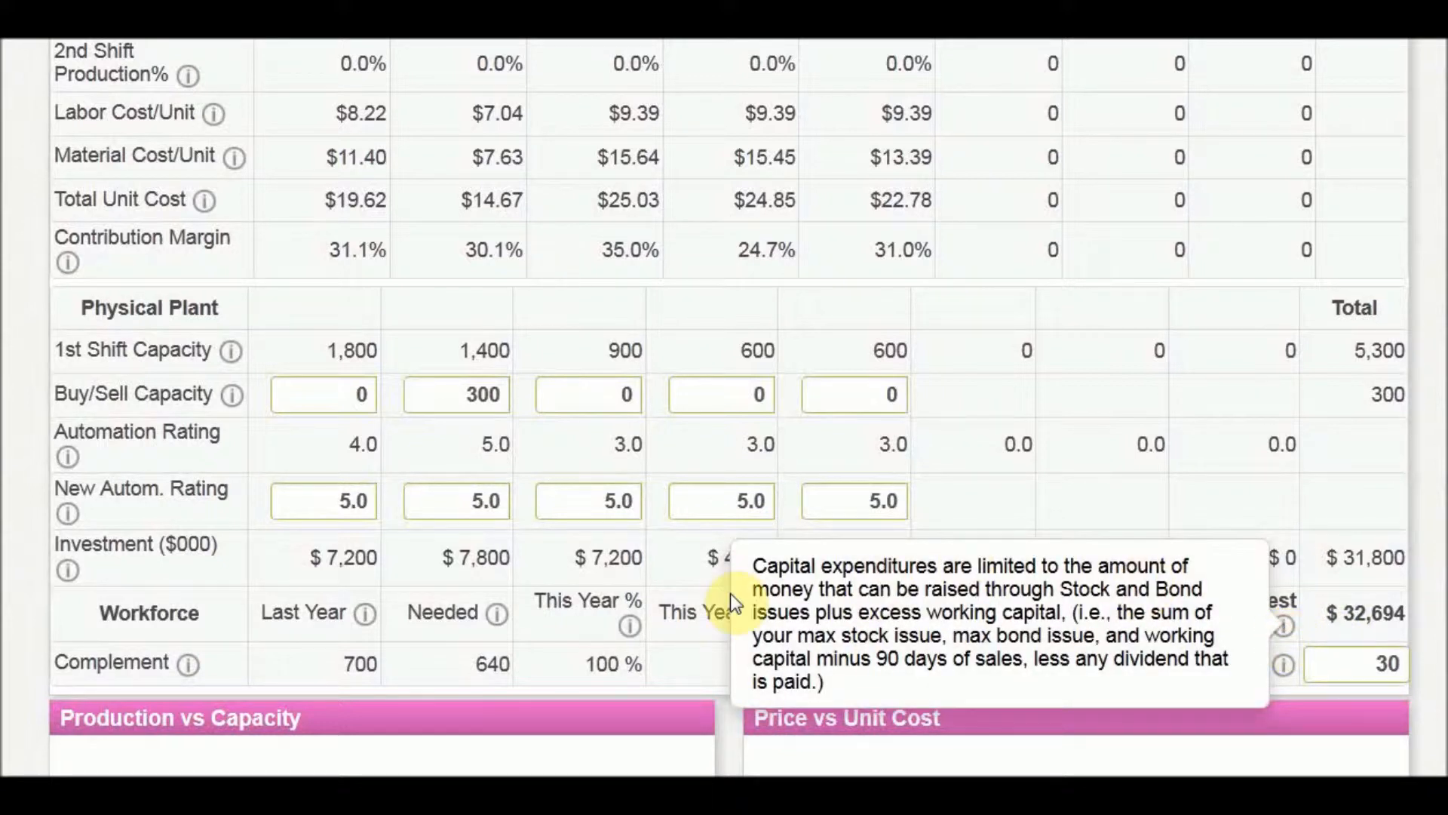
left_click_drag(753, 585, 899, 676)
left_click(766, 568)
left_click(907, 686)
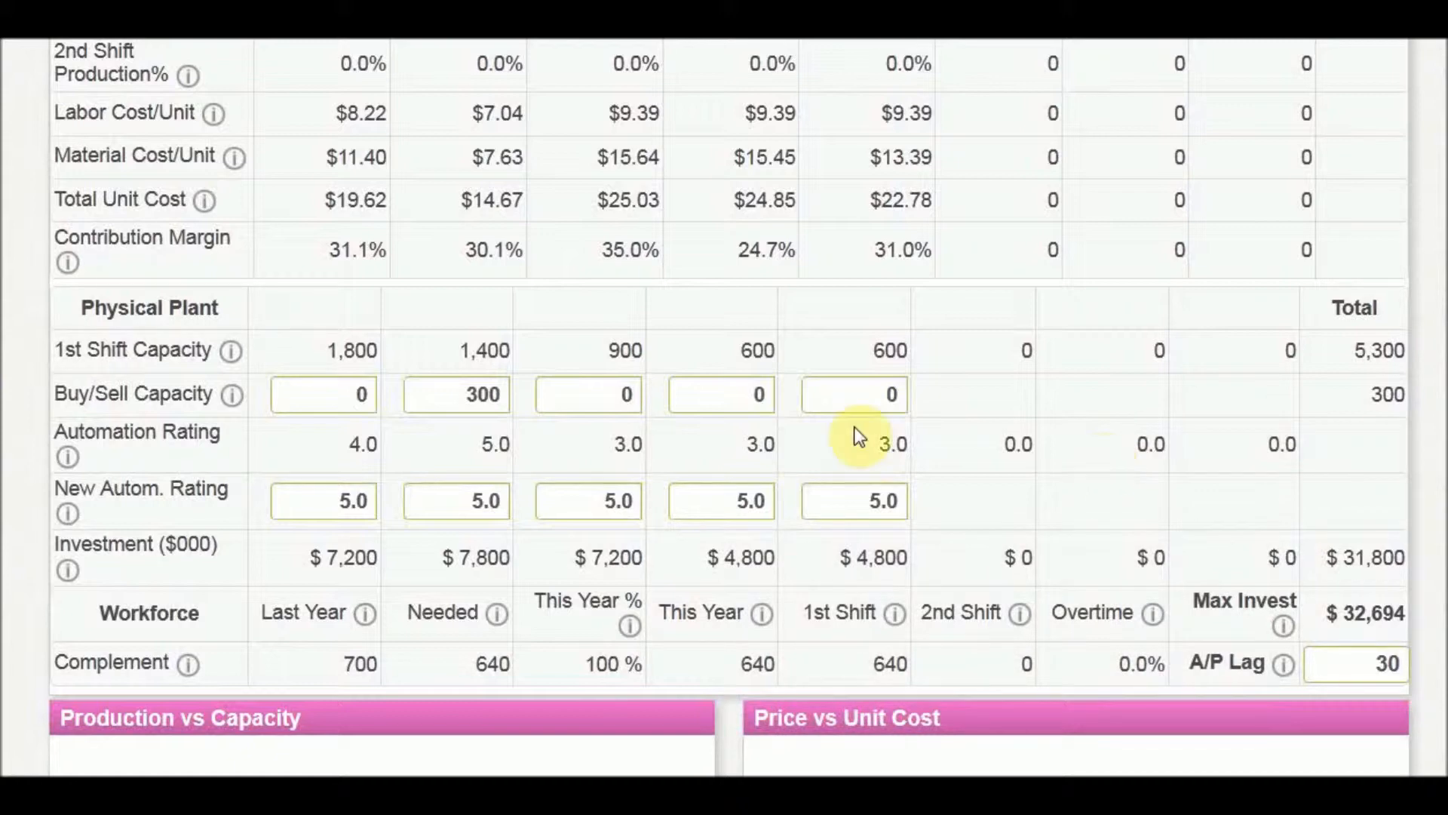
Step: Set Adam's Buy/Sell Capacity to 300, recalculate the page and check the total investment against Max Invest
left_click(631, 396)
key("BackSpace")
type("300")
scroll(676, 411, "up", 7)
left_click(128, 127)
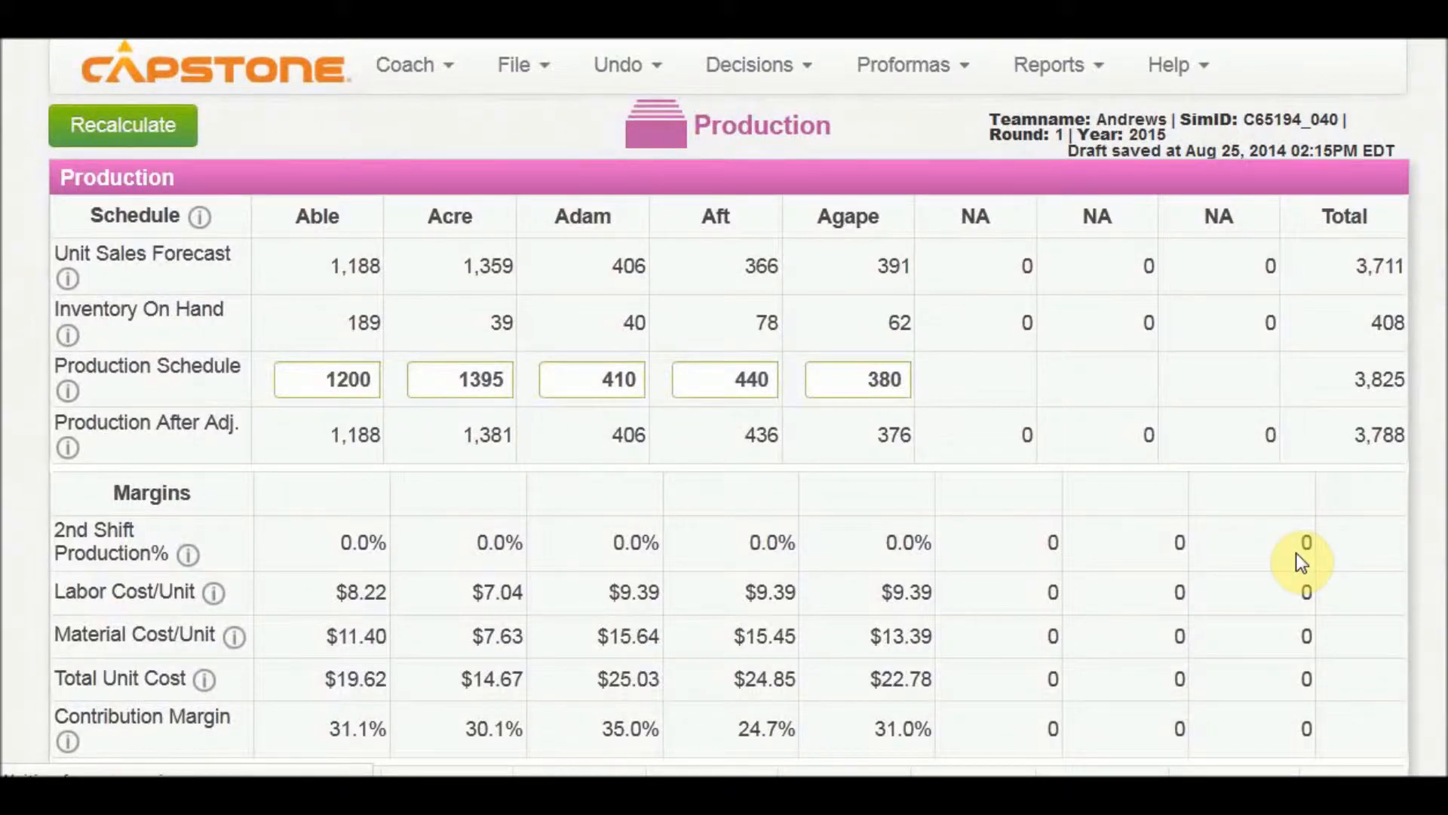
scroll(1299, 555, "down", 4)
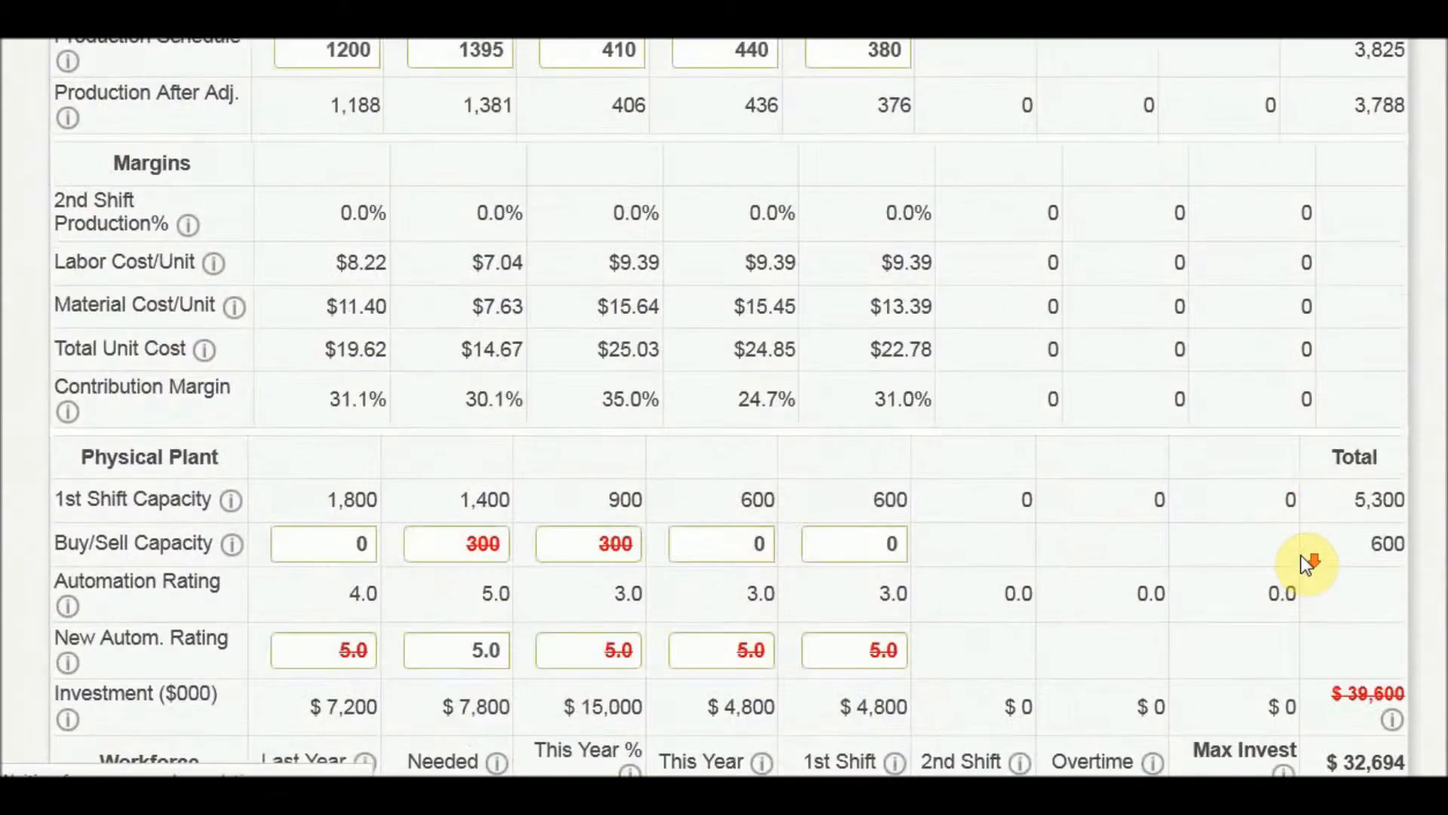
scroll(1302, 556, "down", 4)
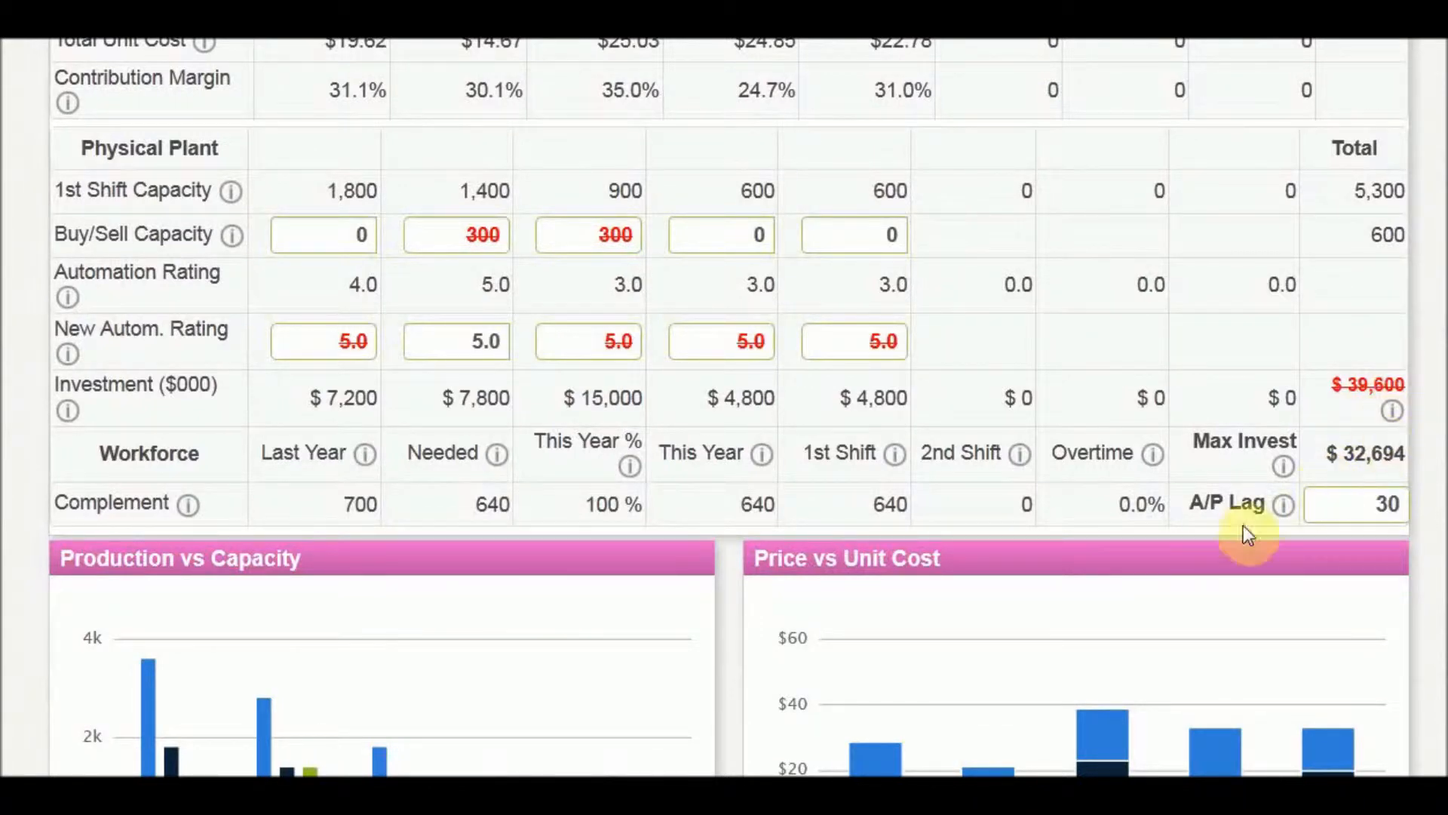
scroll(1175, 516, "up", 8)
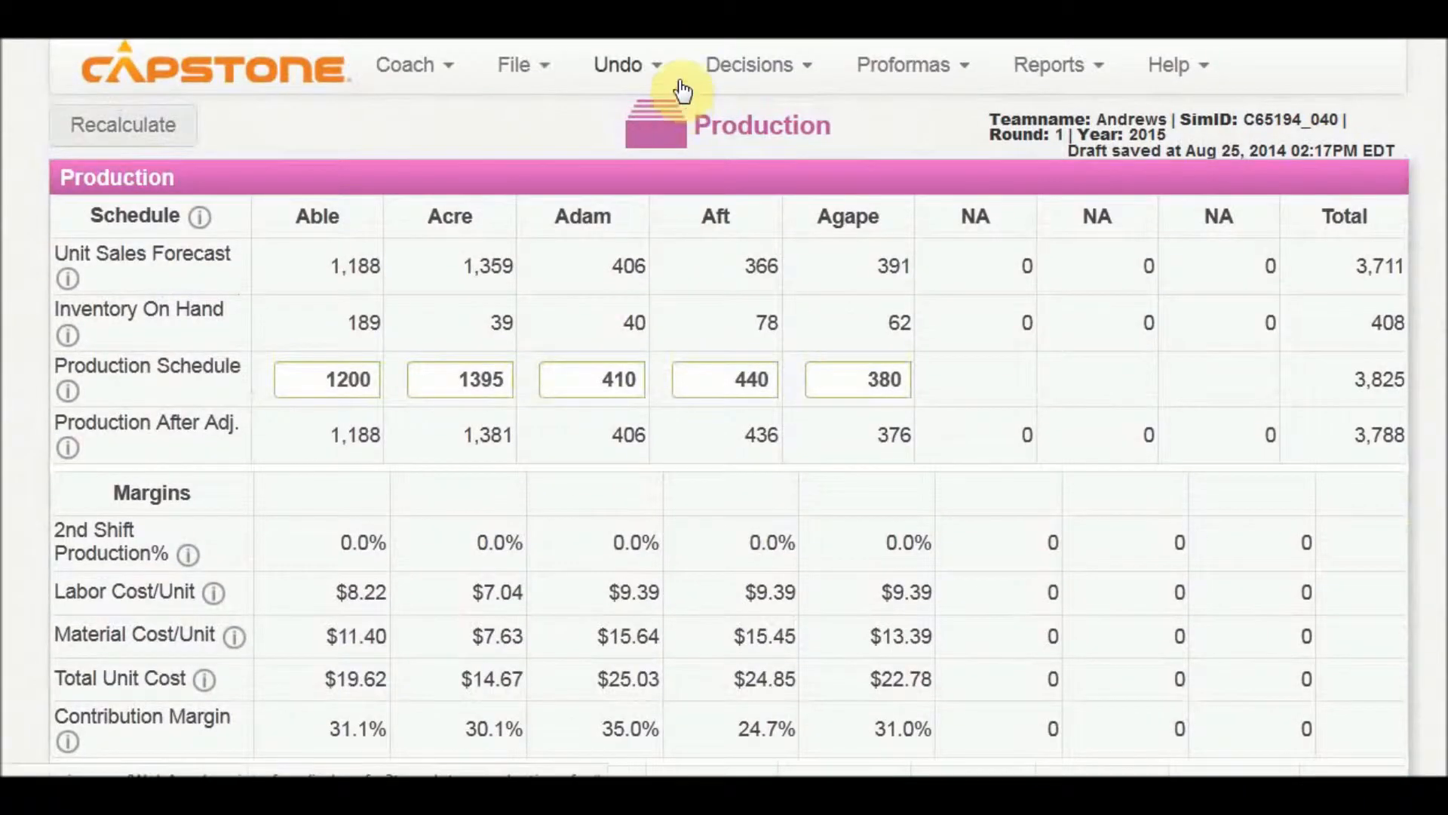
Step: Go to the Finance decisions page and review the stock, debt and cash position figures
left_click(781, 60)
left_click(750, 279)
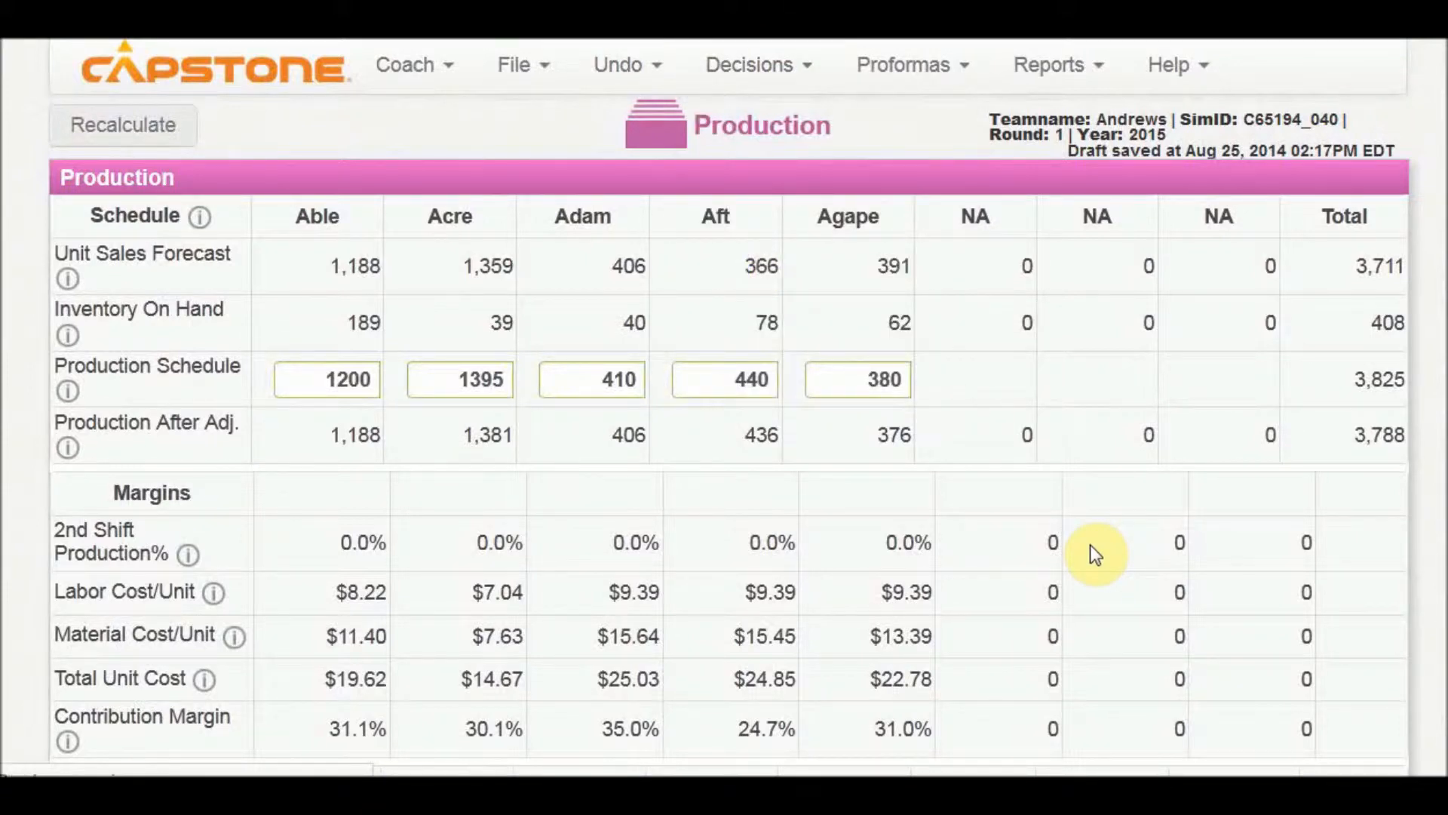
scroll(1090, 555, "down", 2)
scroll(1089, 545, "down", 3)
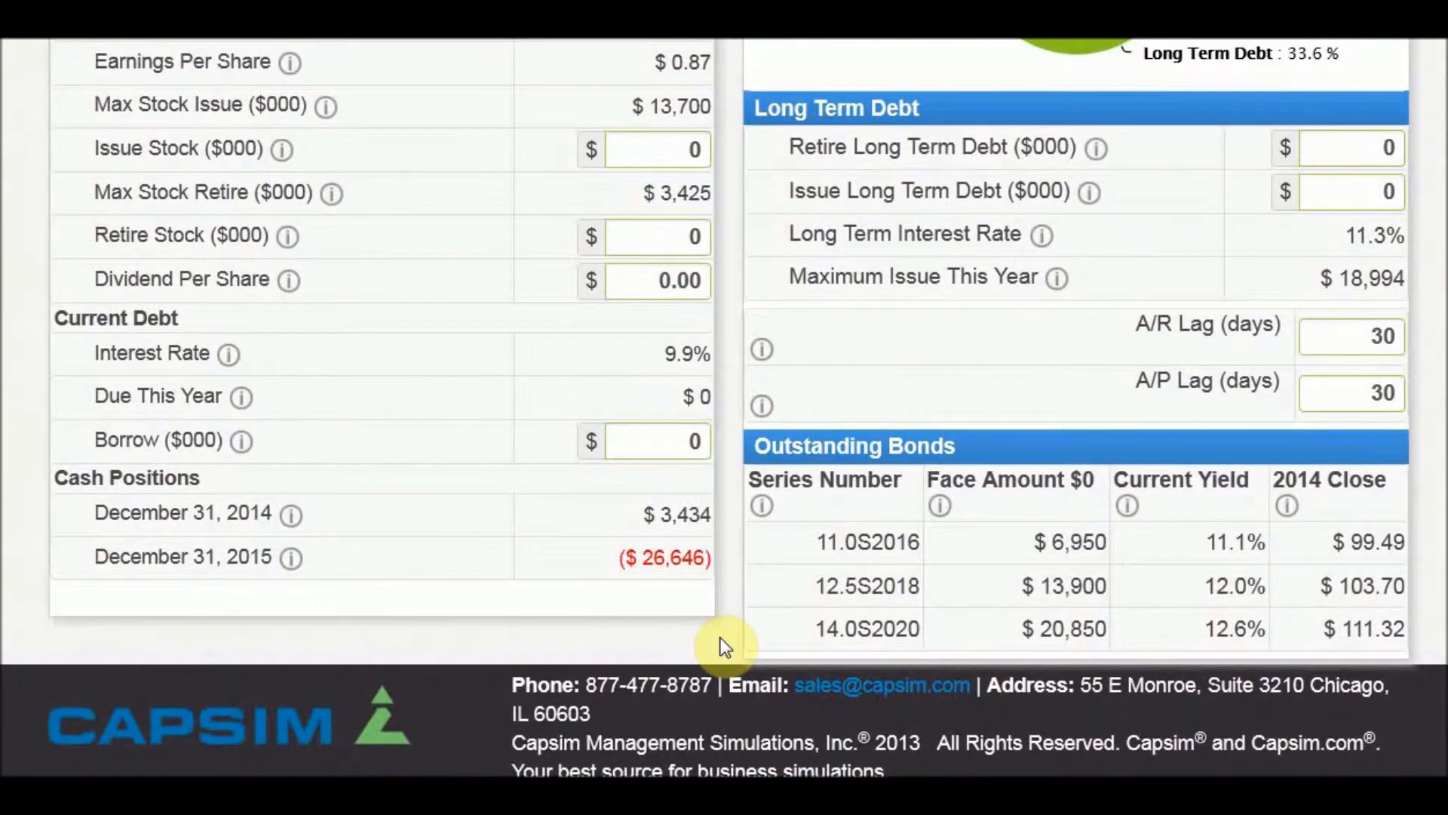
scroll(724, 645, "up", 2)
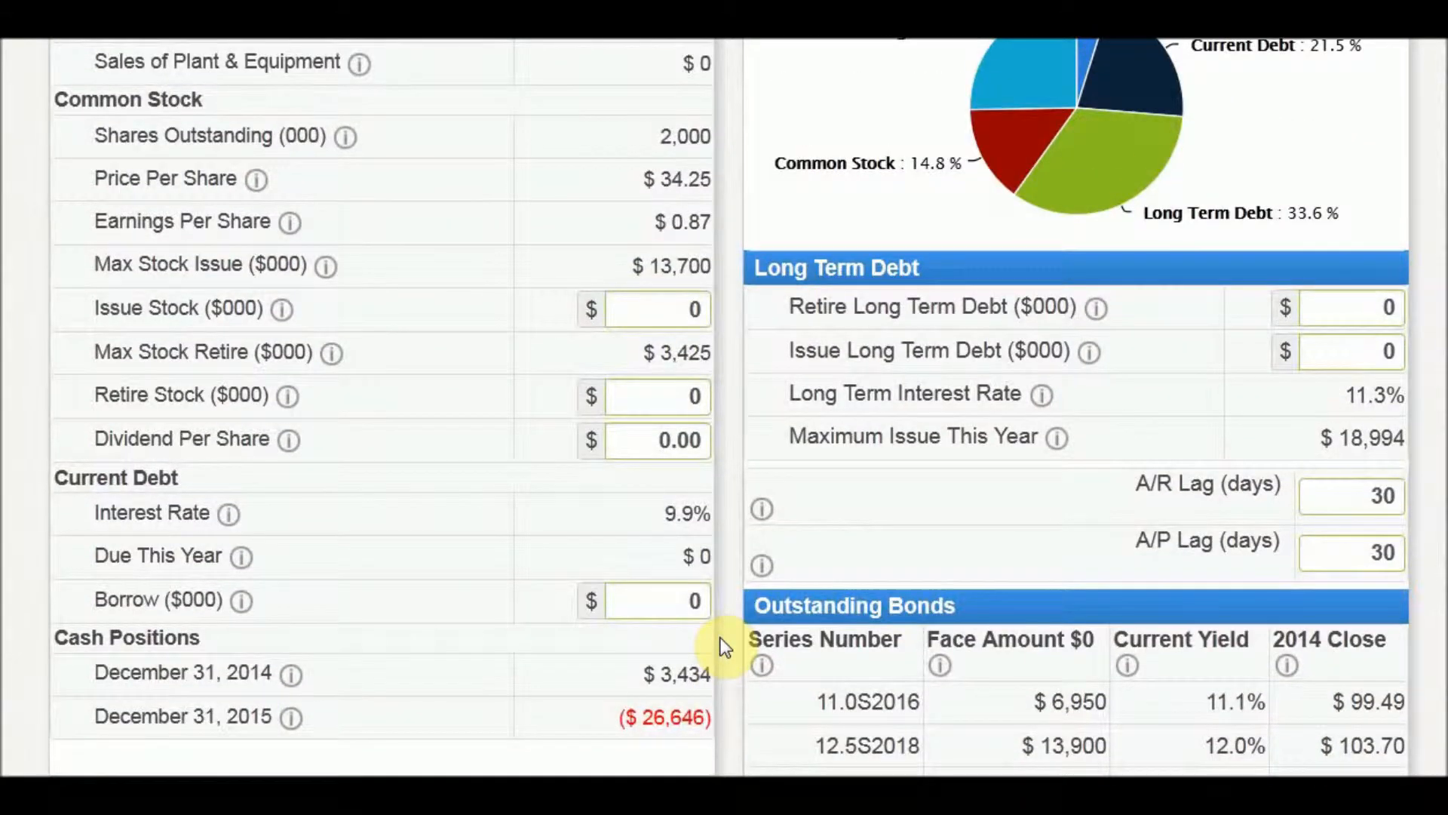
Step: Set Issue Stock ($000) to 200, recalculate the page and check the December 31, 2015 cash position
left_click(647, 307)
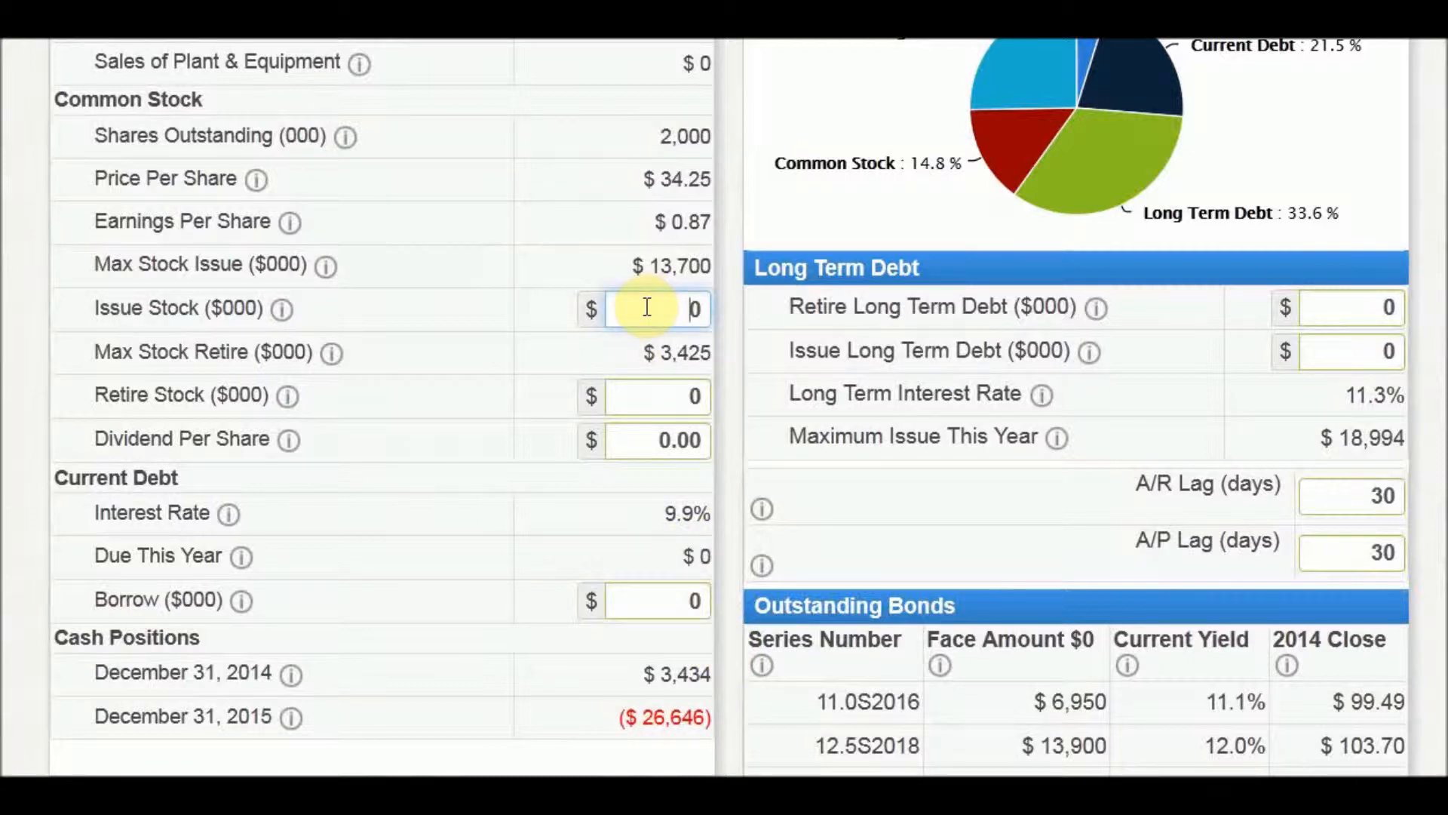
type("200")
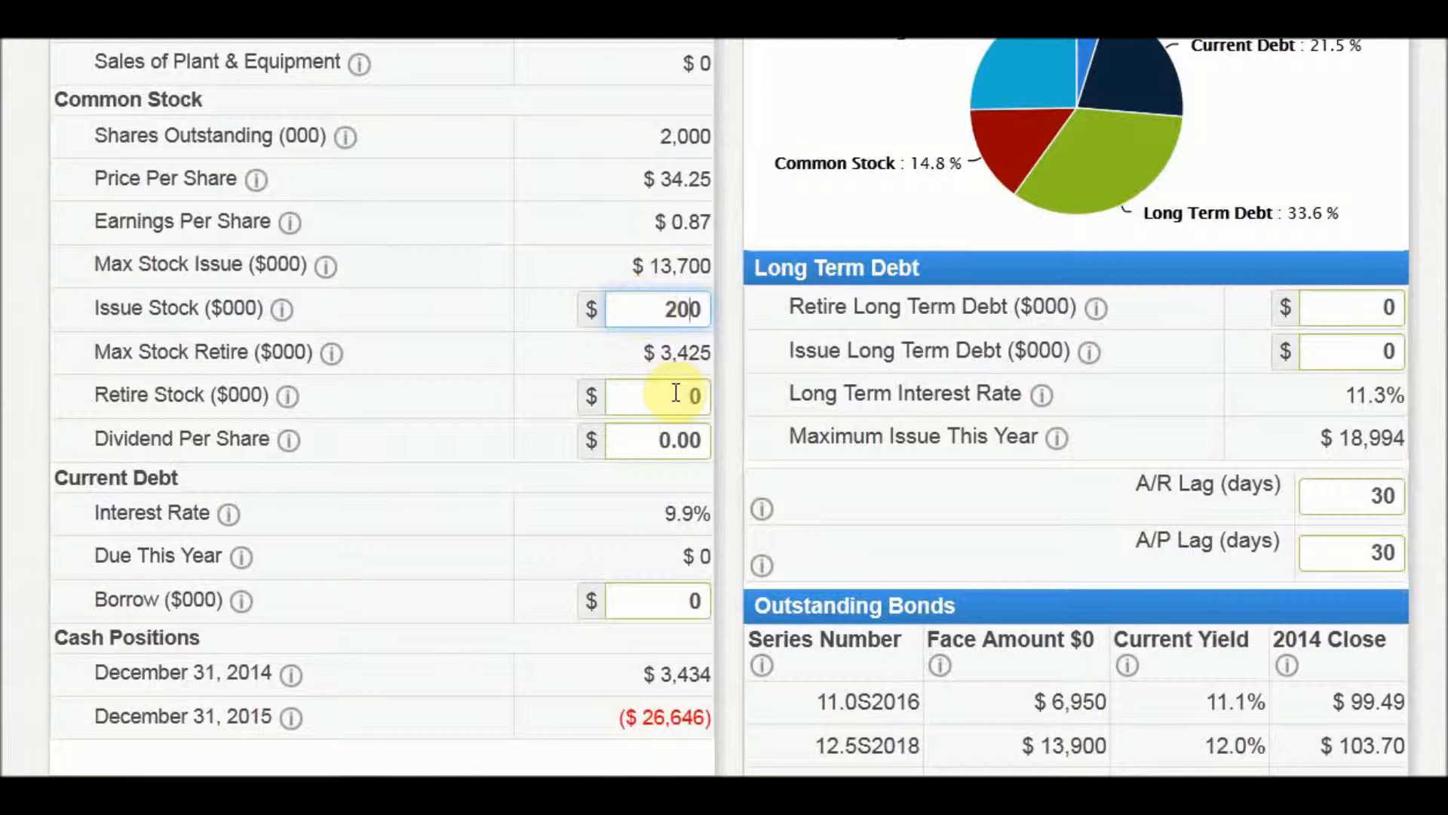
left_click(676, 392)
scroll(676, 393, "down", 2)
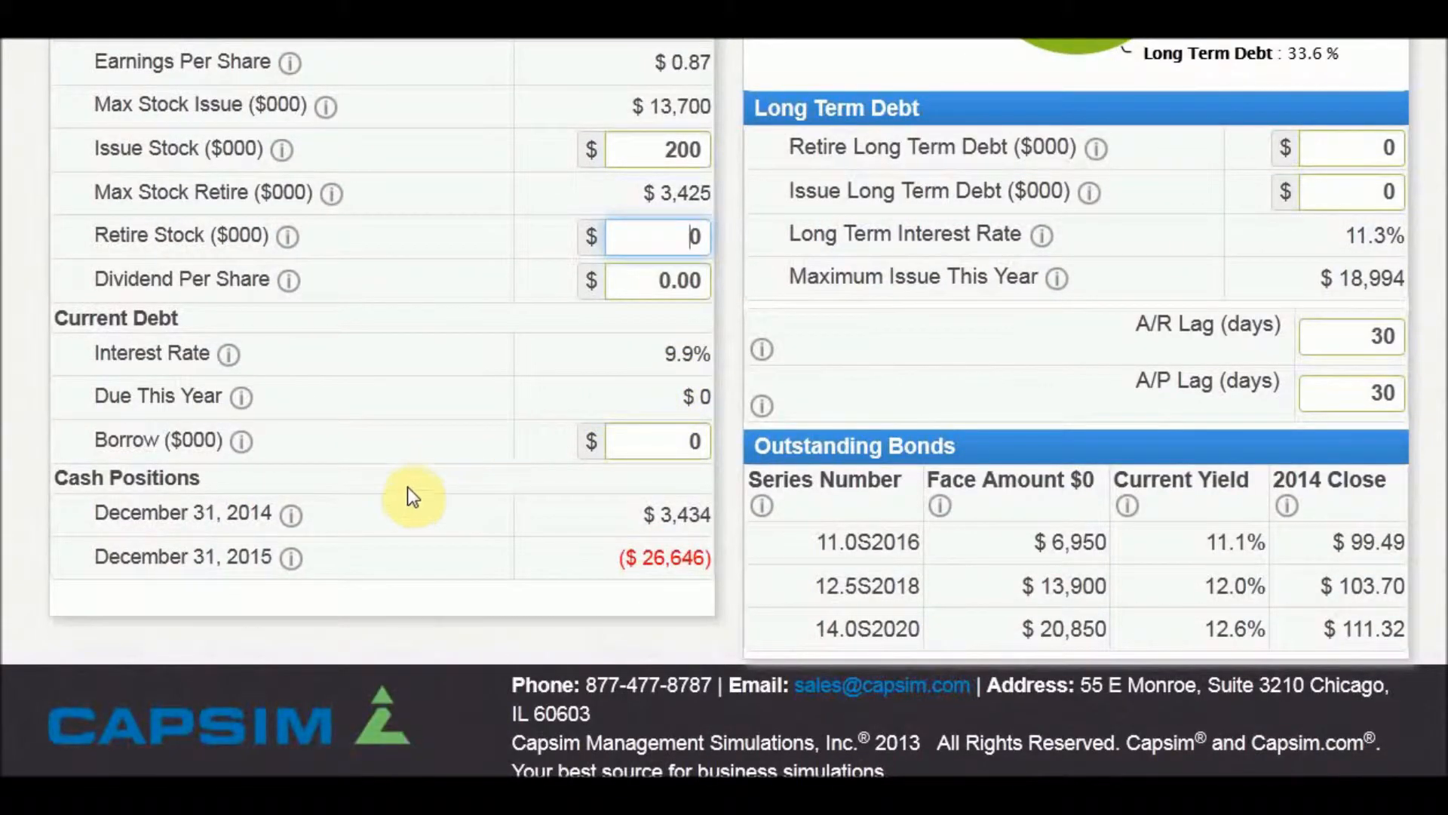
scroll(408, 491, "up", 4)
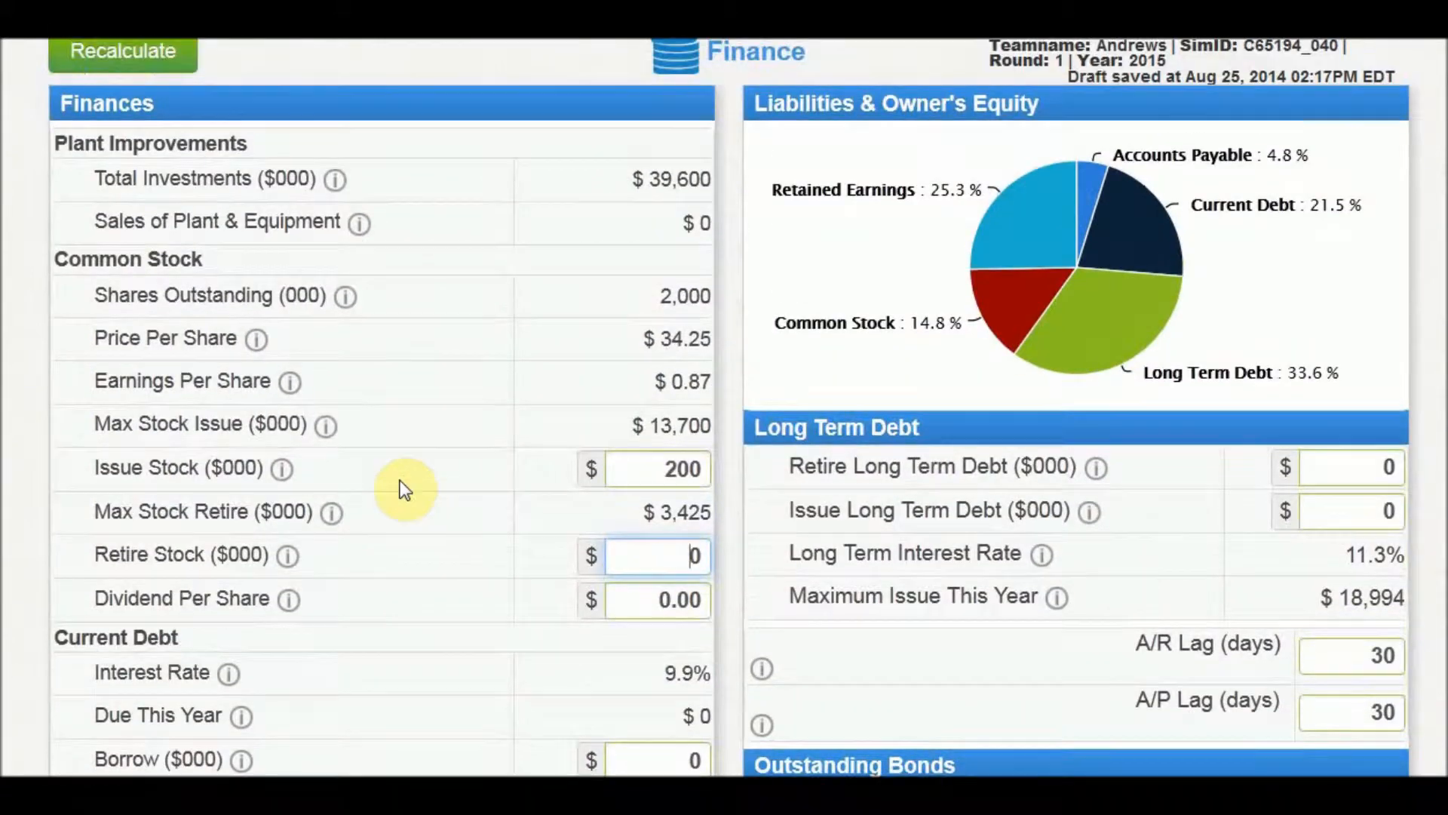
left_click(121, 52)
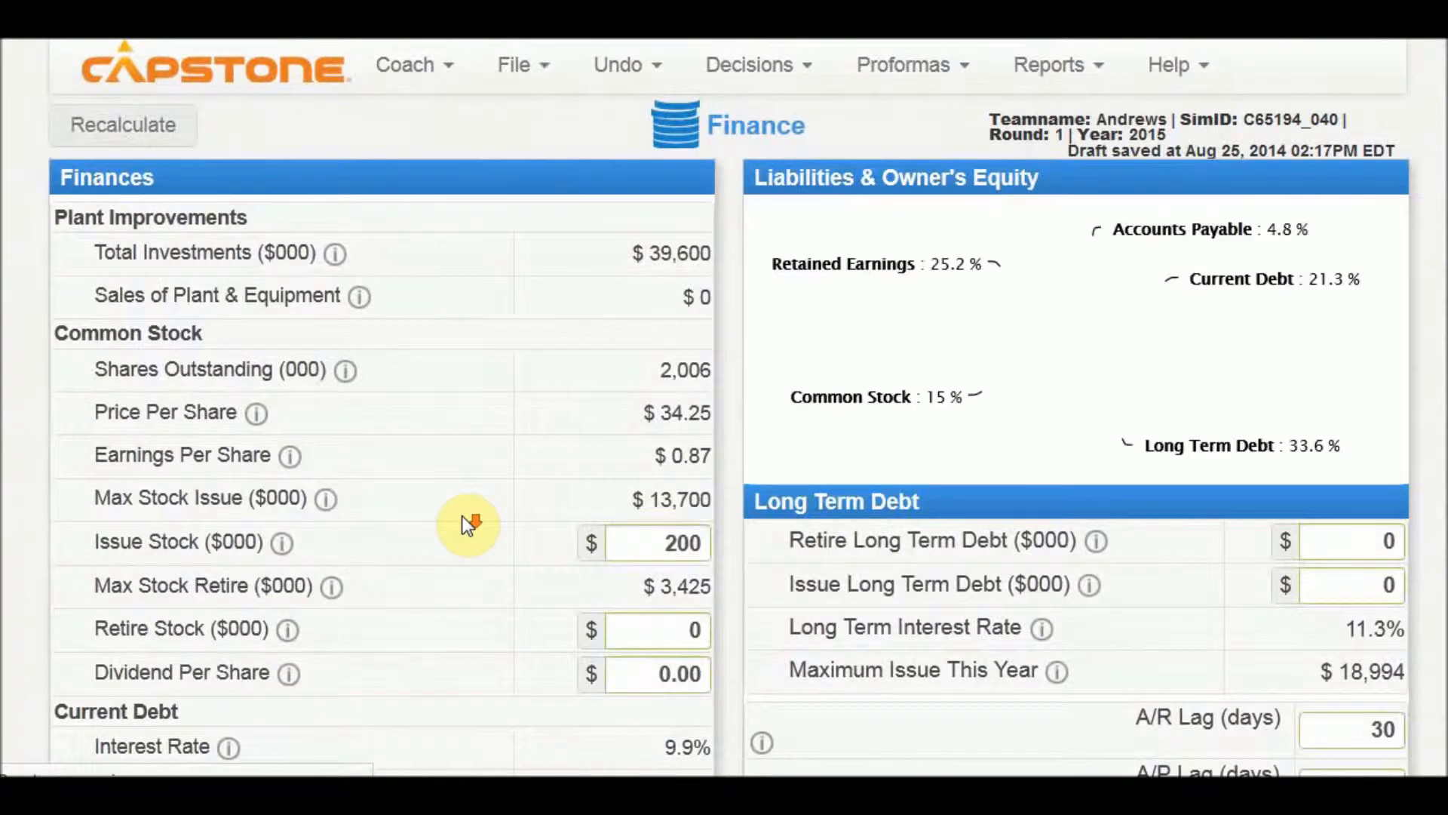
scroll(467, 526, "down", 4)
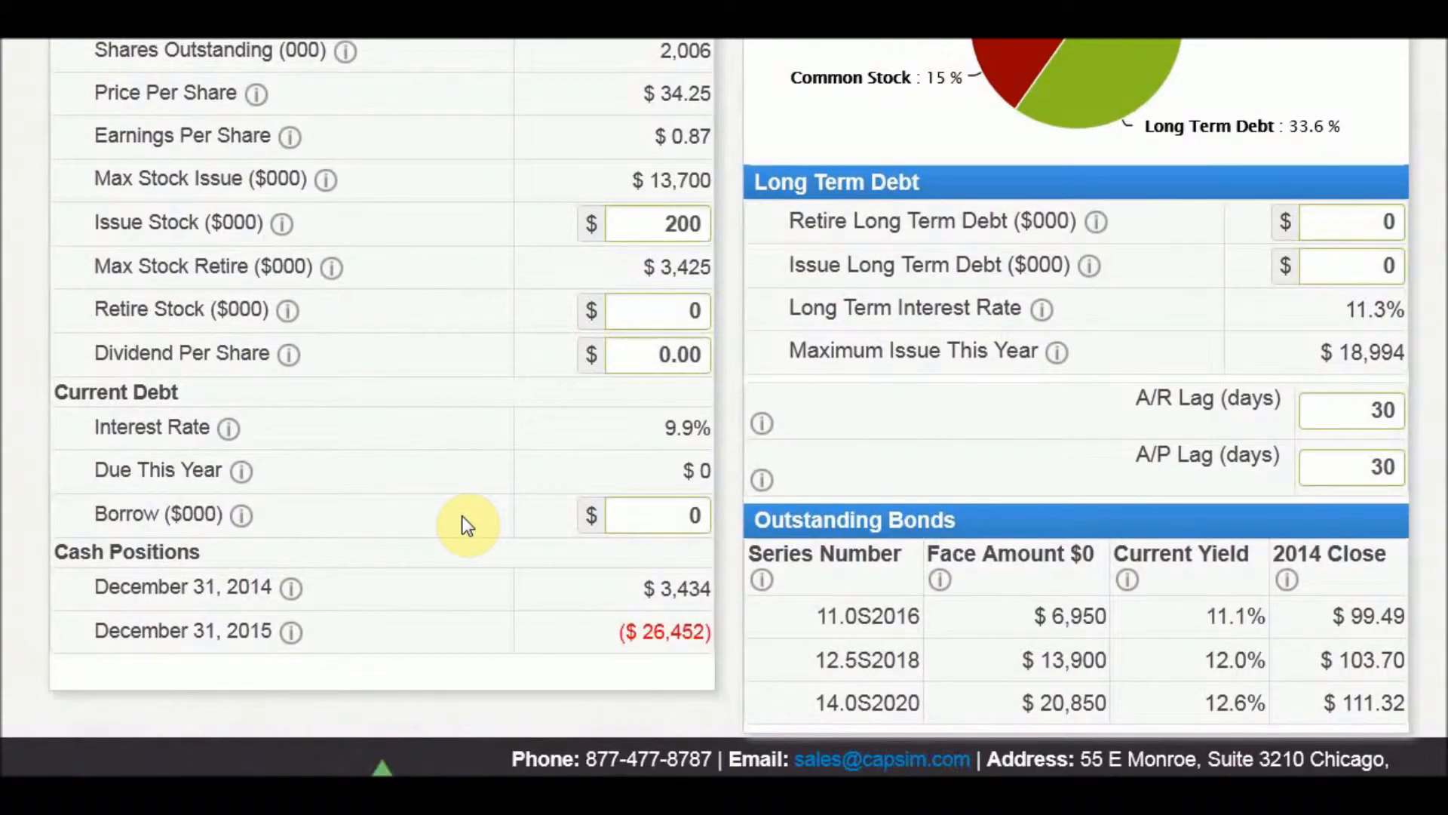
scroll(462, 514, "down", 2)
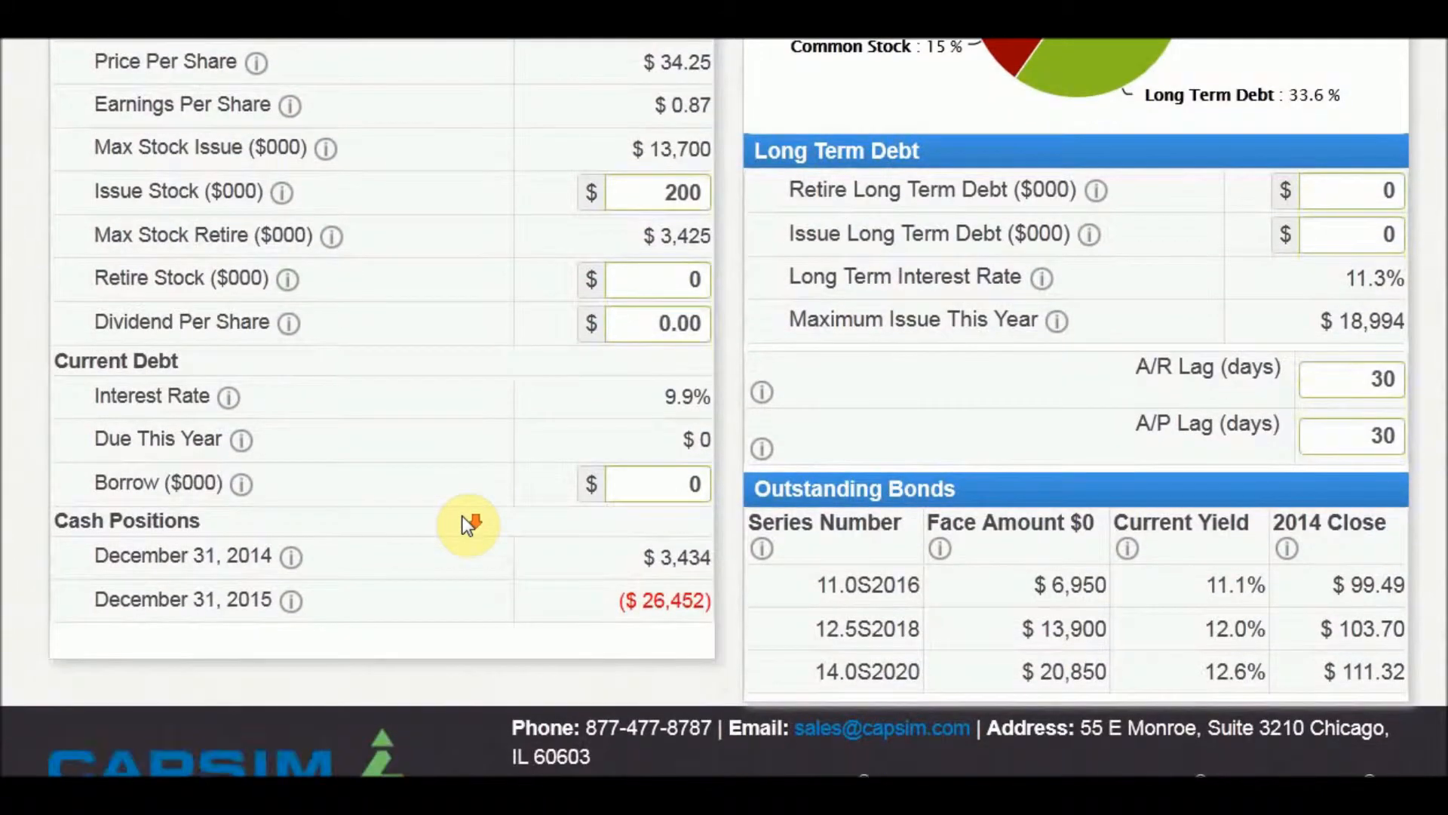
Step: Raise Issue Stock ($000) to 2200, recalculate the page and check the projected year-end cash
scroll(462, 515, "up", 5)
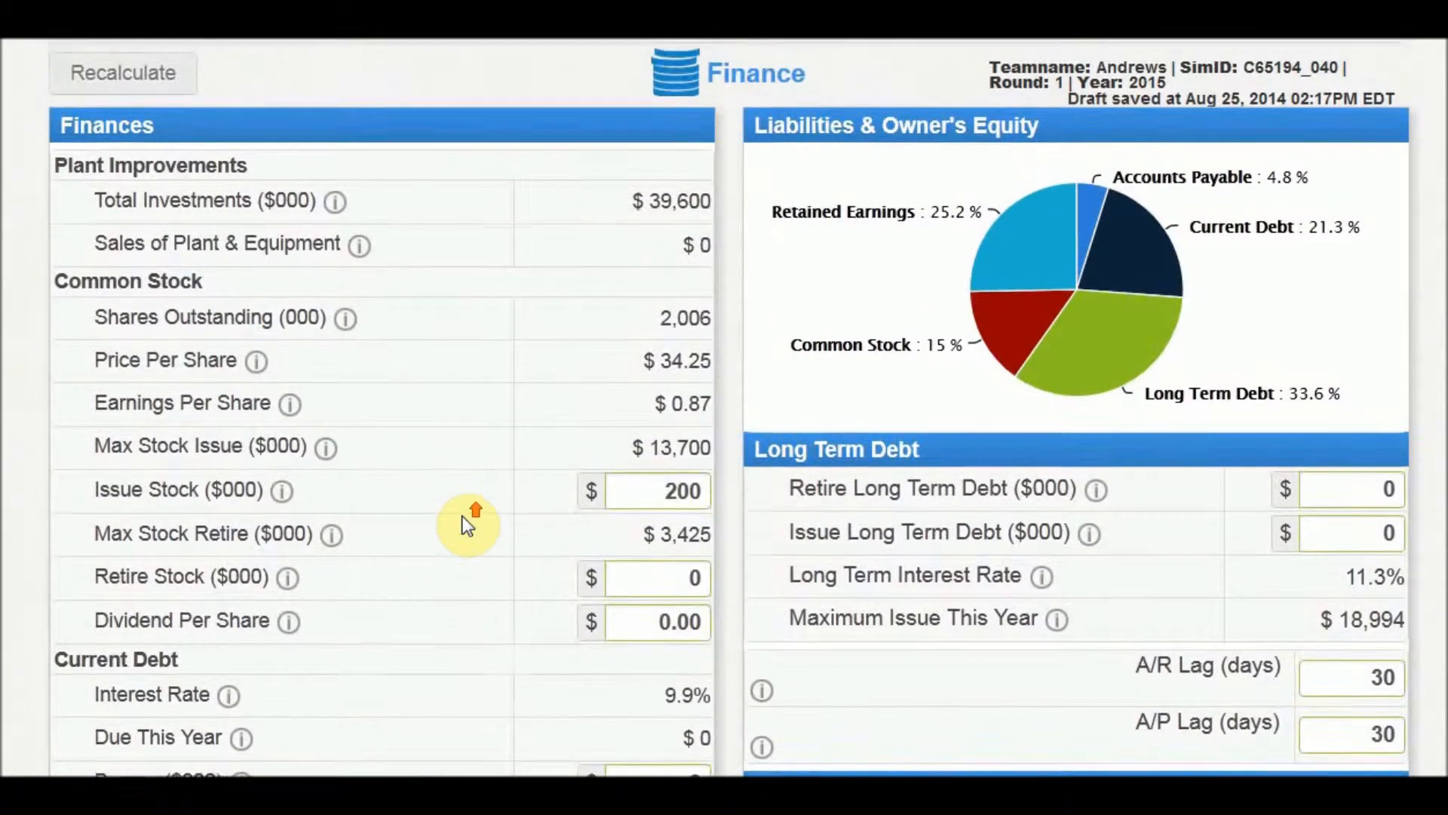
scroll(462, 515, "up", 1)
left_click(596, 543)
type("2")
left_click(91, 126)
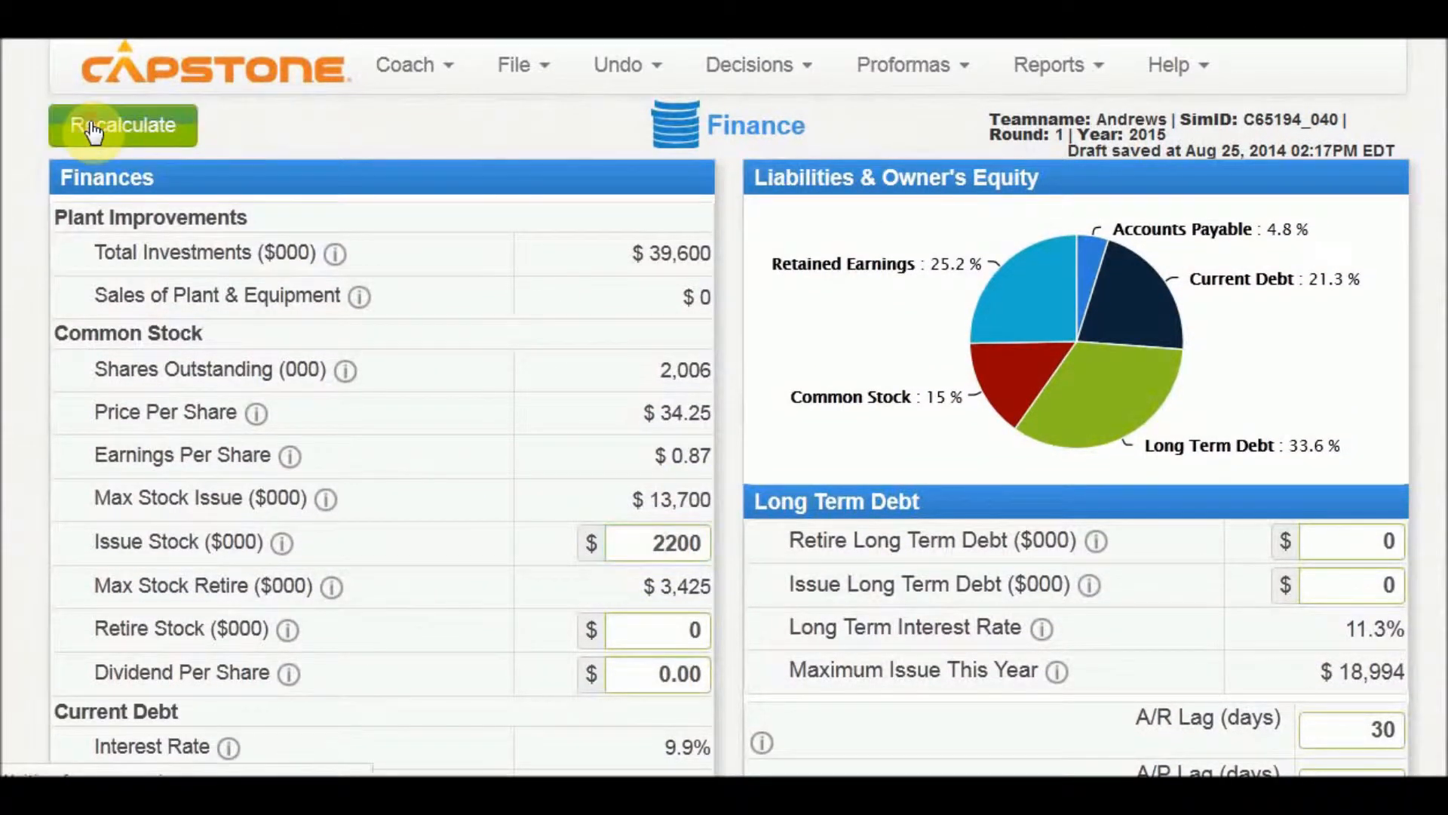
left_click(92, 130)
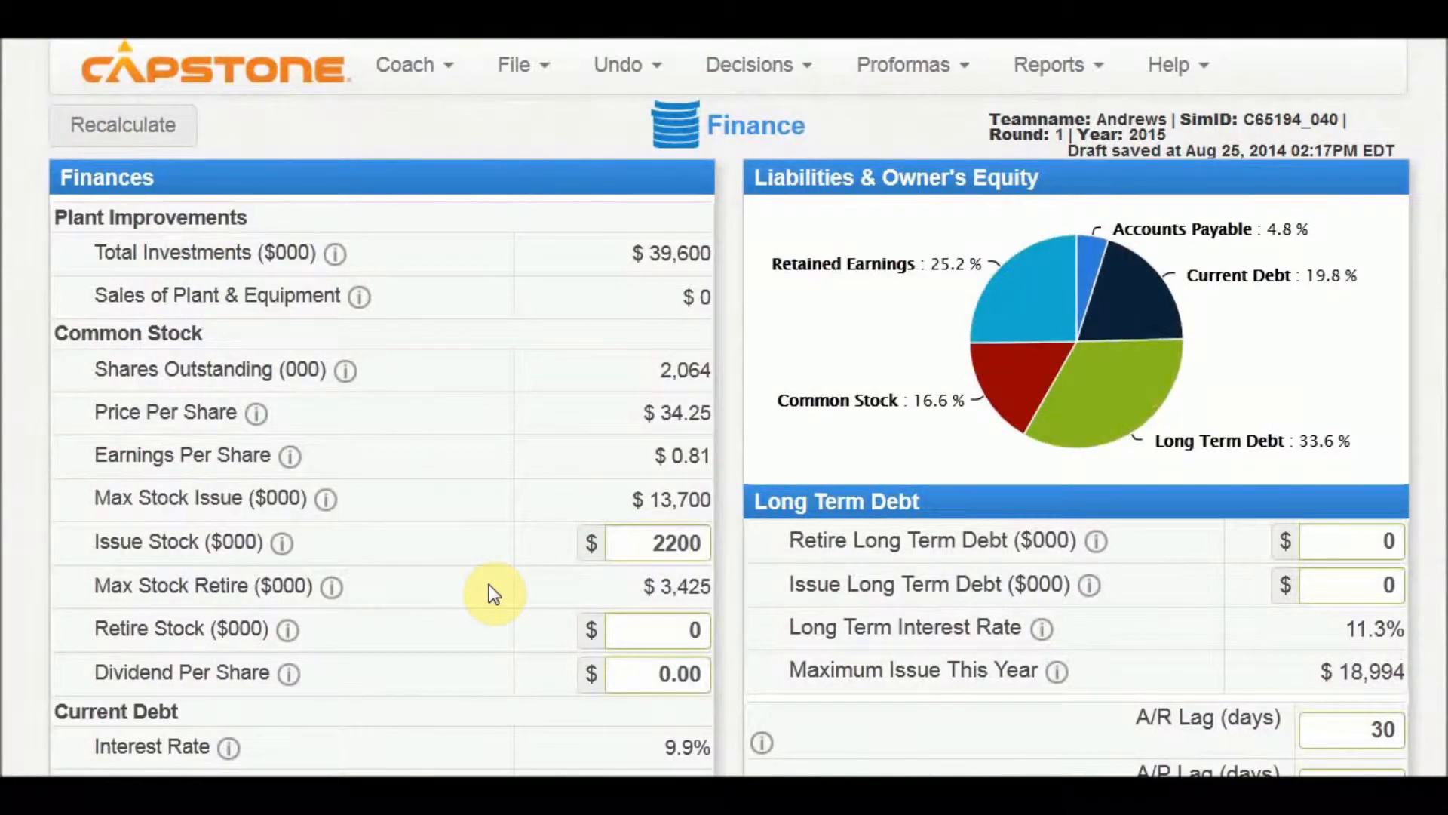
scroll(489, 584, "down", 4)
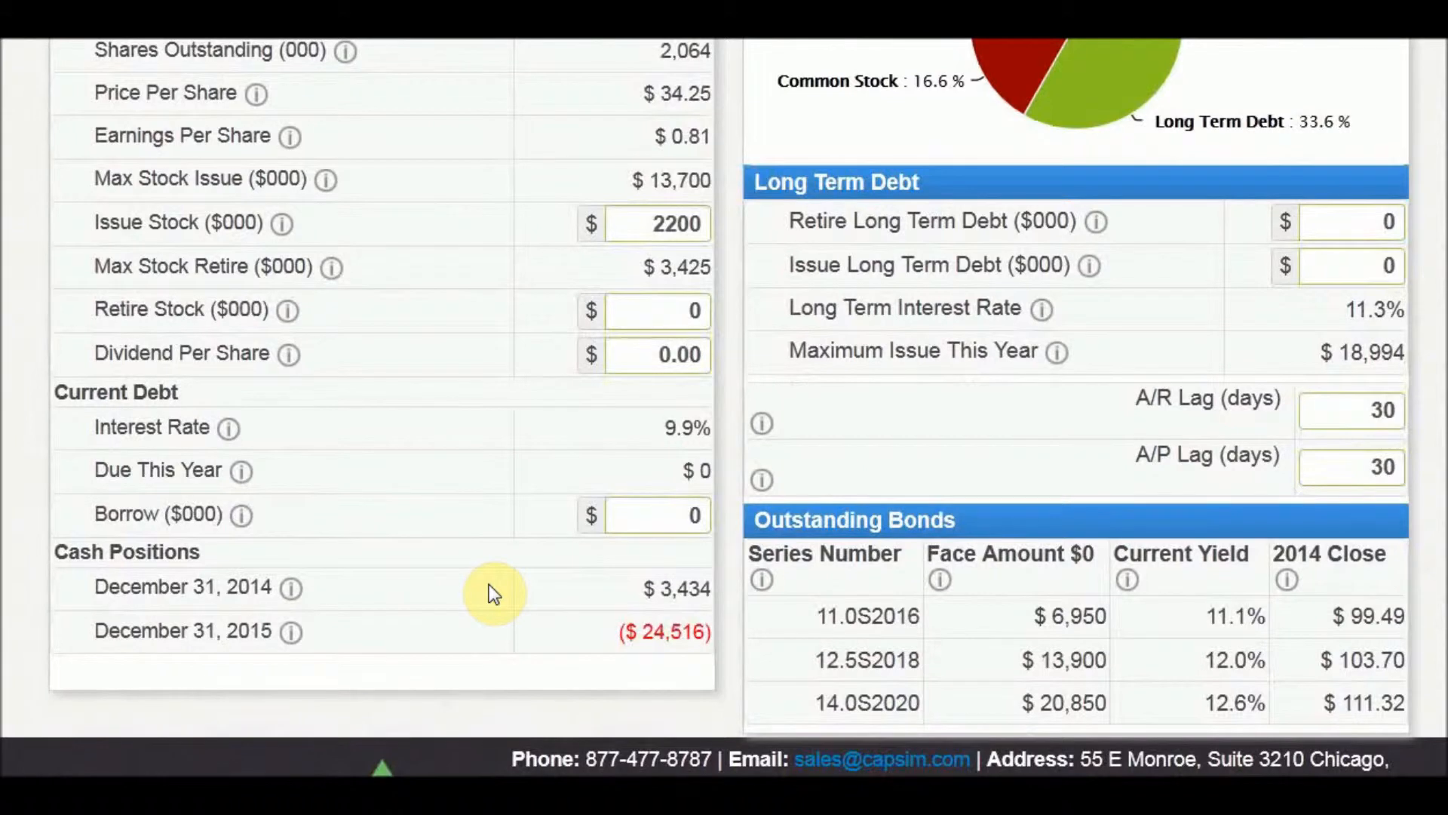
Step: Set the current debt Borrow ($000) amount to 2000, recalculate and check the December 31, 2015 cash position
left_click(675, 513)
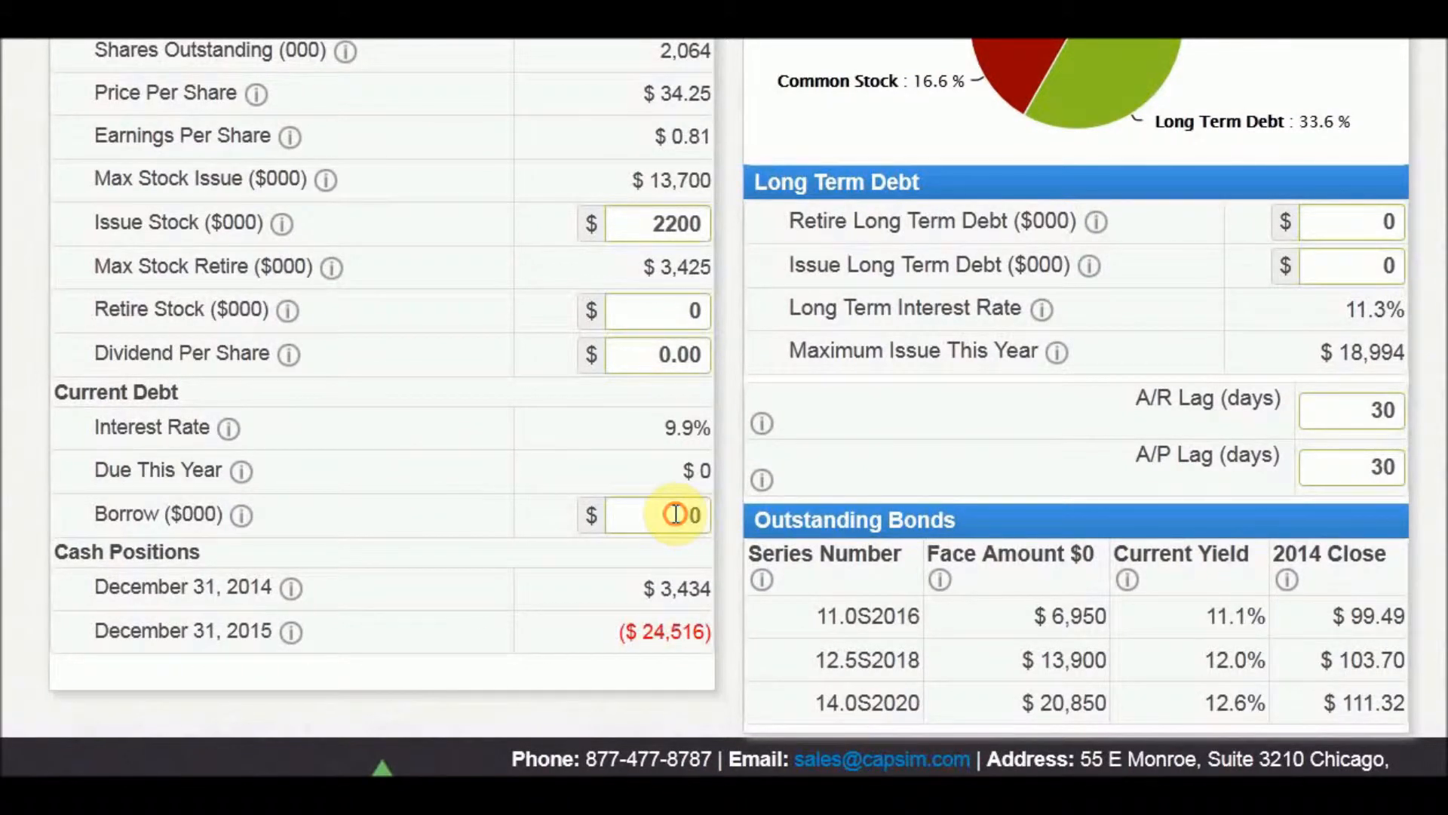
type("2000")
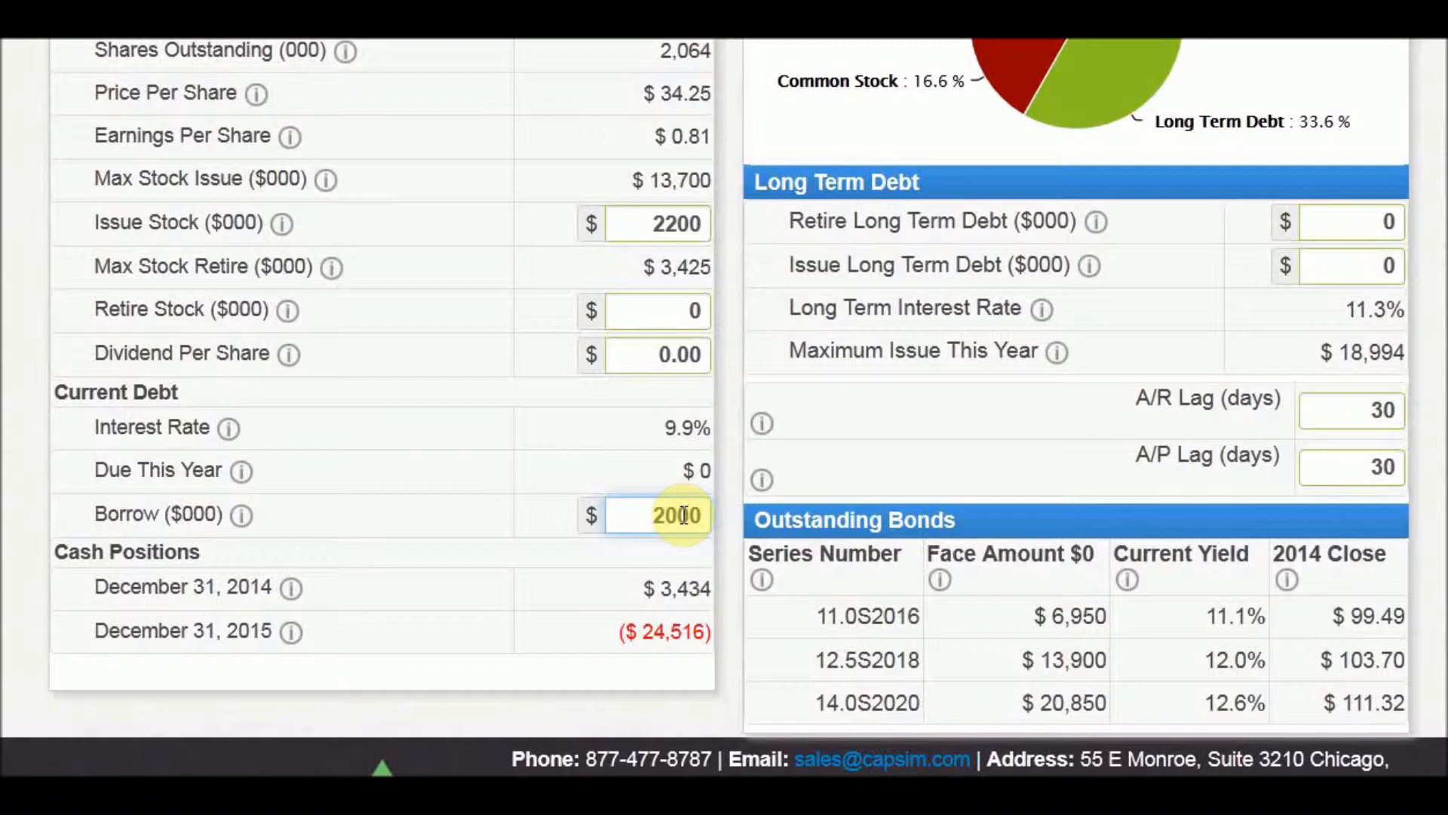
scroll(246, 482, "up", 4)
left_click(127, 126)
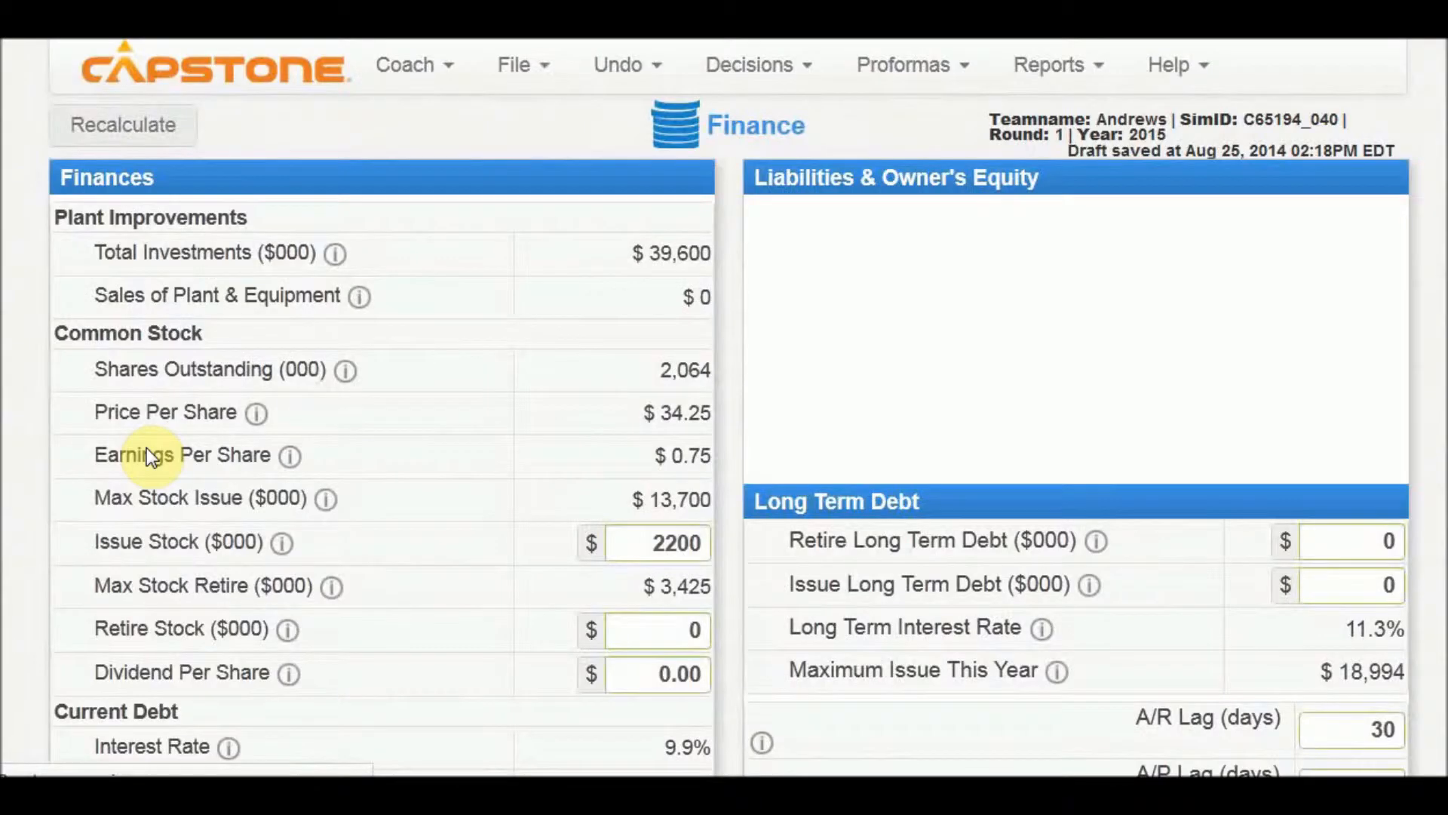
scroll(181, 445, "down", 5)
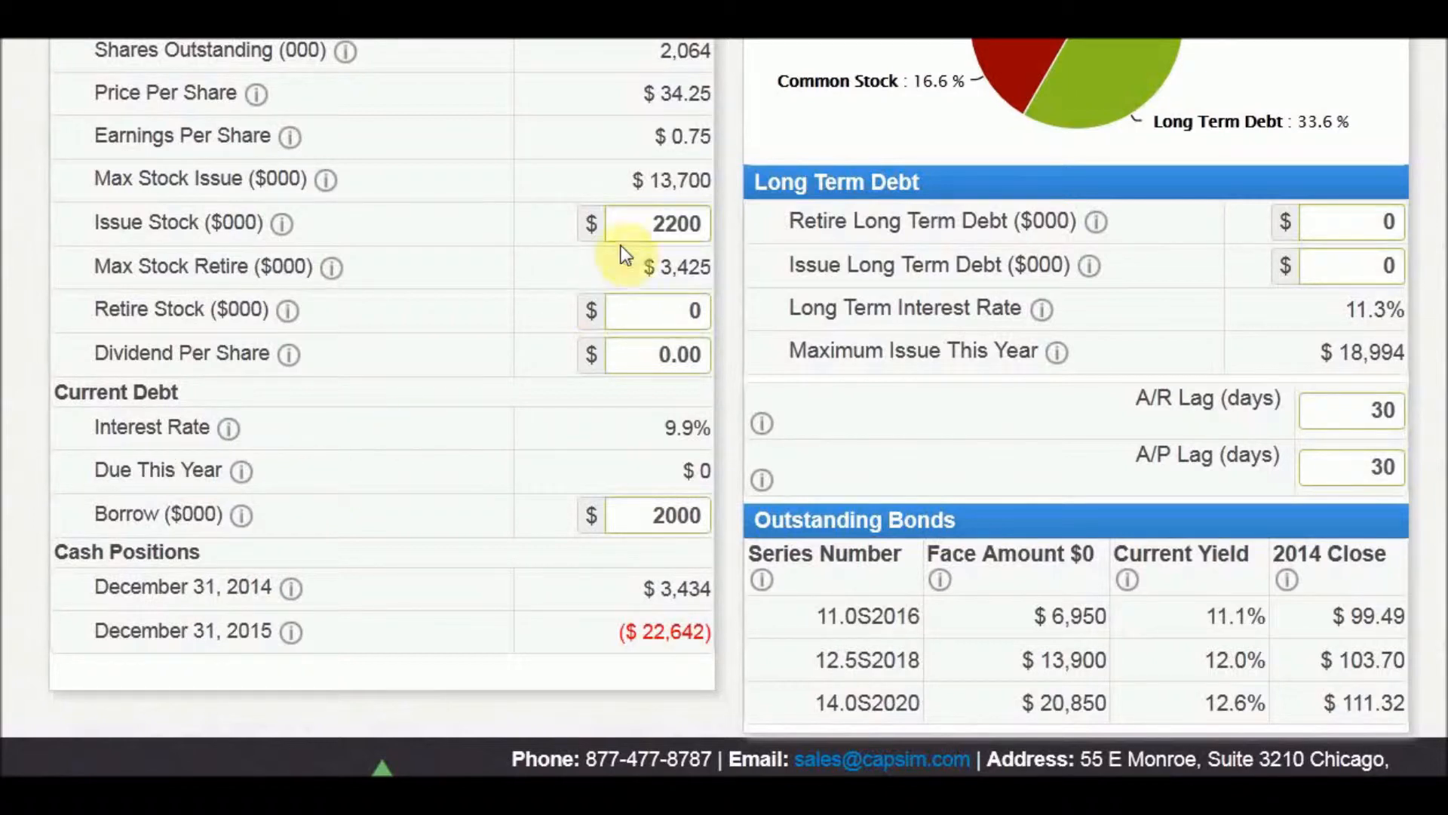
Step: Read the Issue Long Term Debt explanation and set that amount ($000) to 2000
left_click(685, 225)
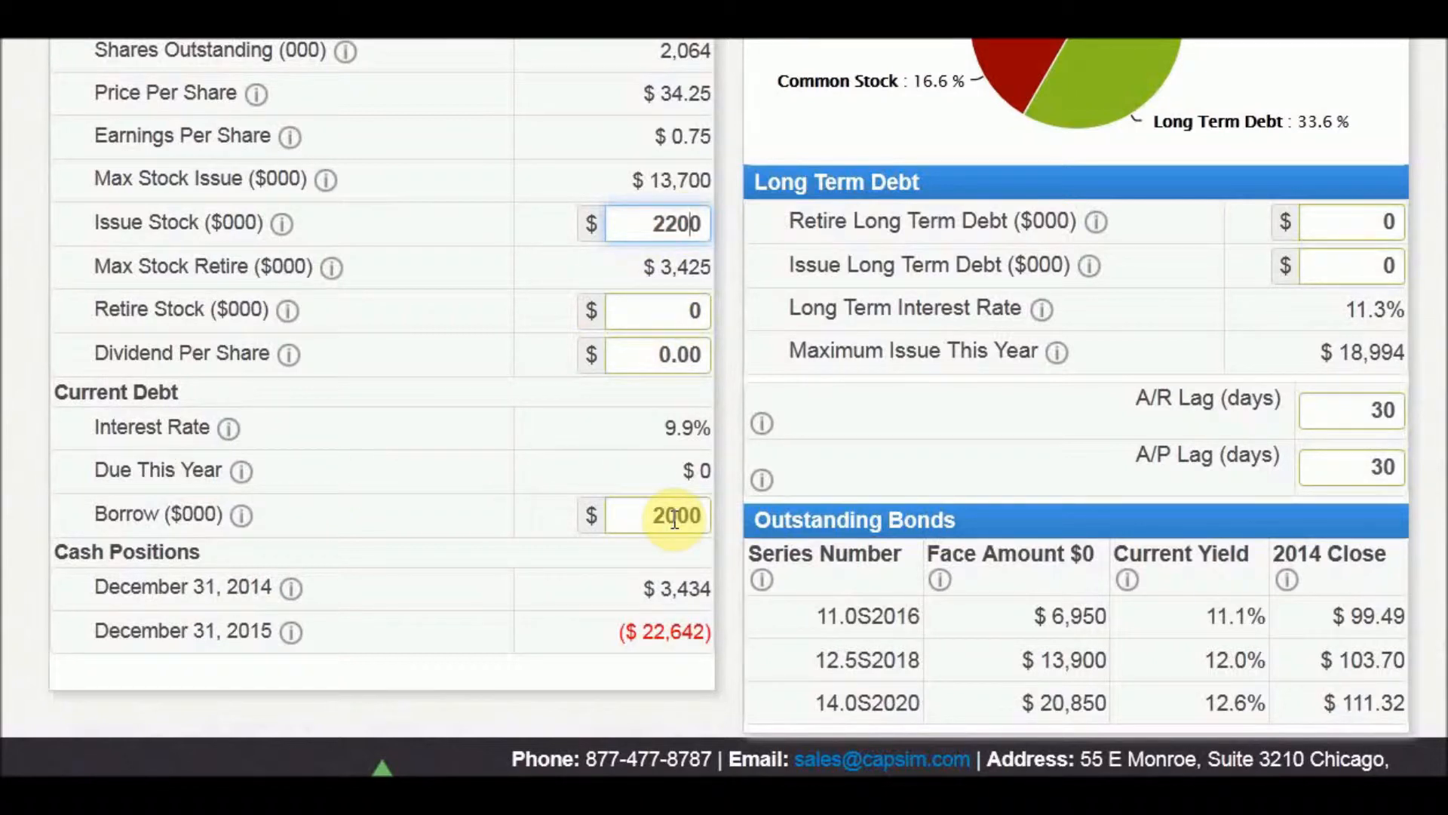
scroll(1124, 573, "down", 1)
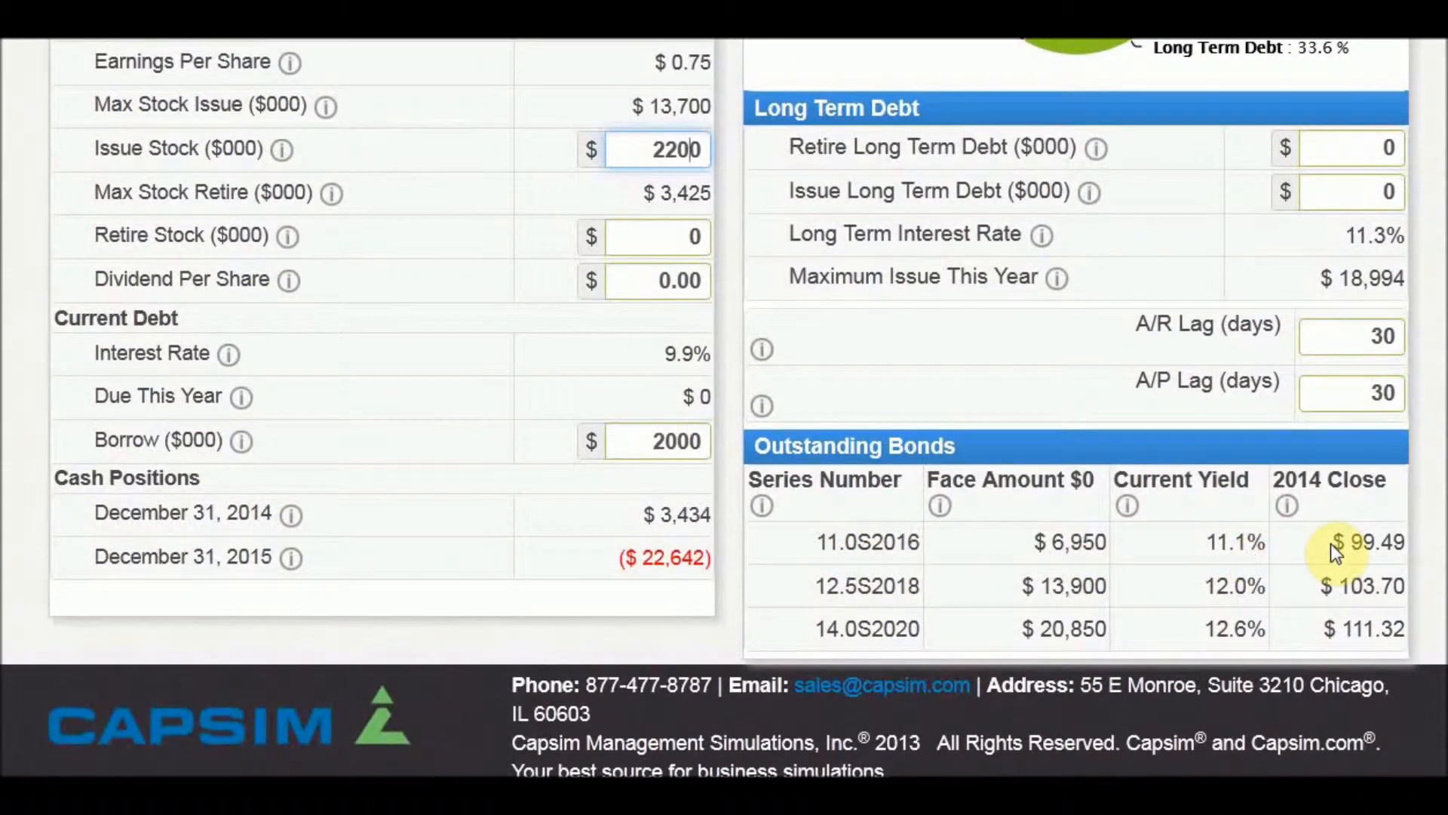
scroll(1330, 543, "up", 2)
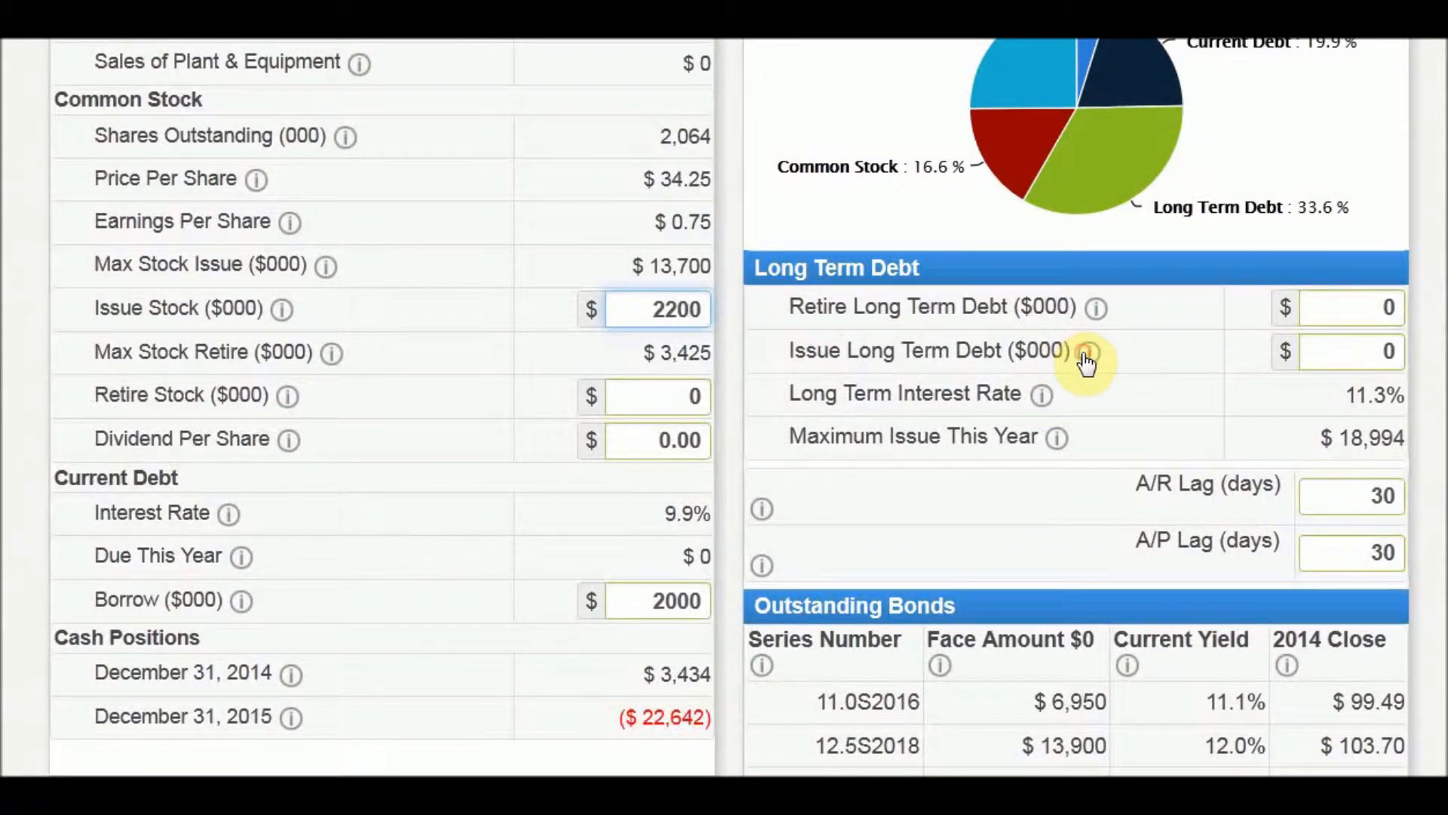
mouse_move(1086, 361)
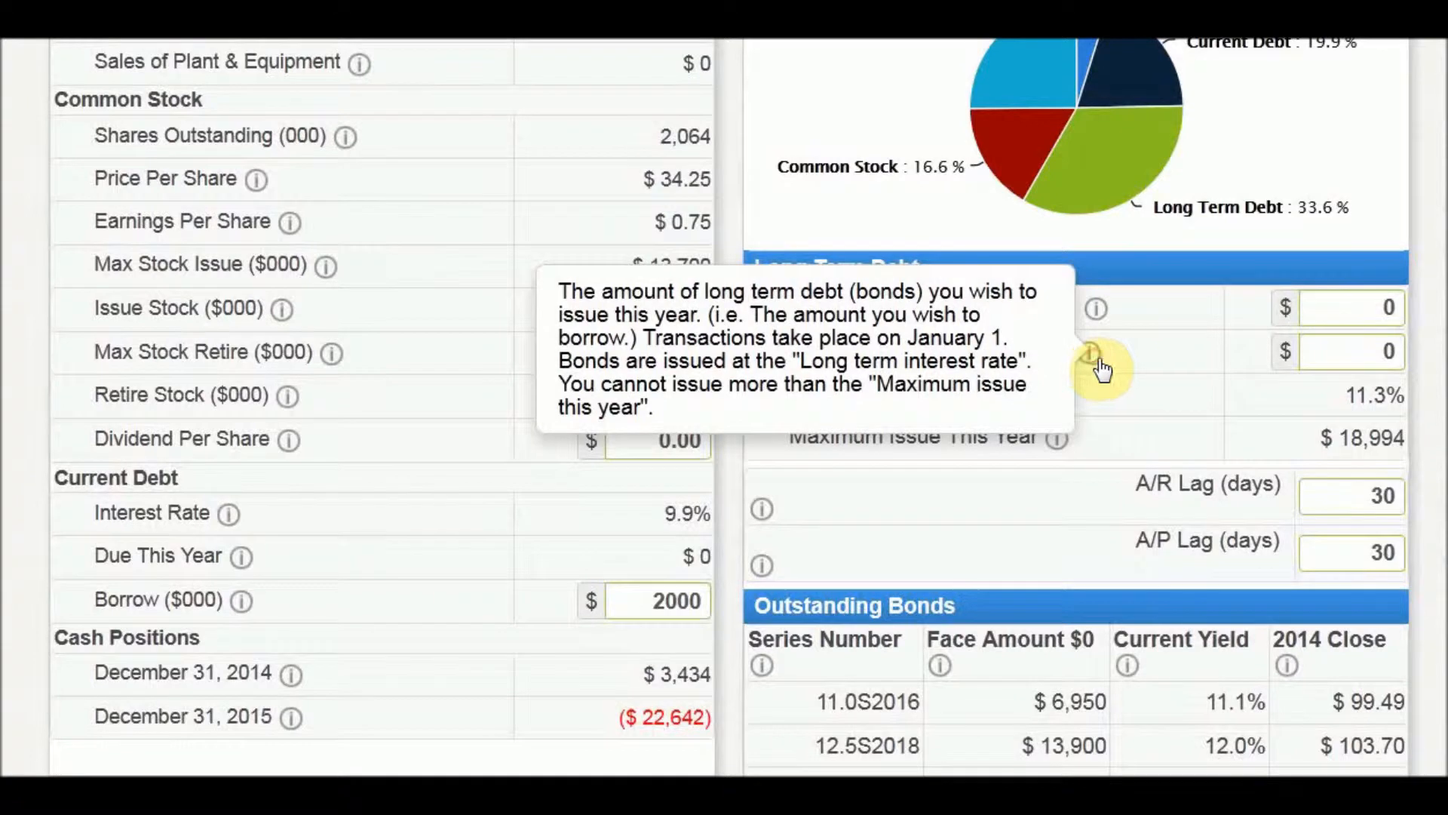
left_click(1326, 358)
type("2000")
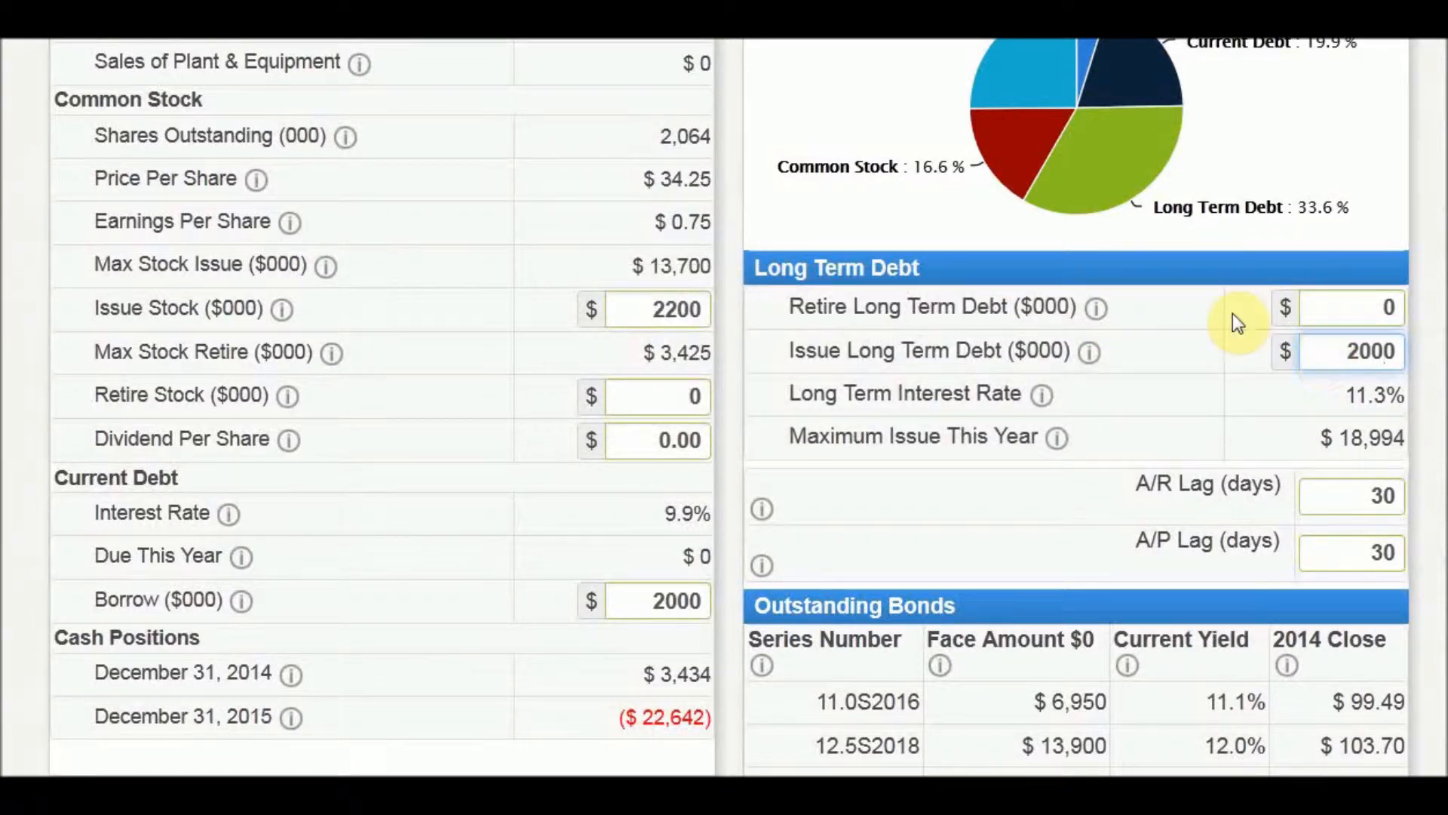
Step: Raise the current debt Borrow ($000) amount to 20000, recalculate and review the updated cash position
left_click(671, 592)
type("0")
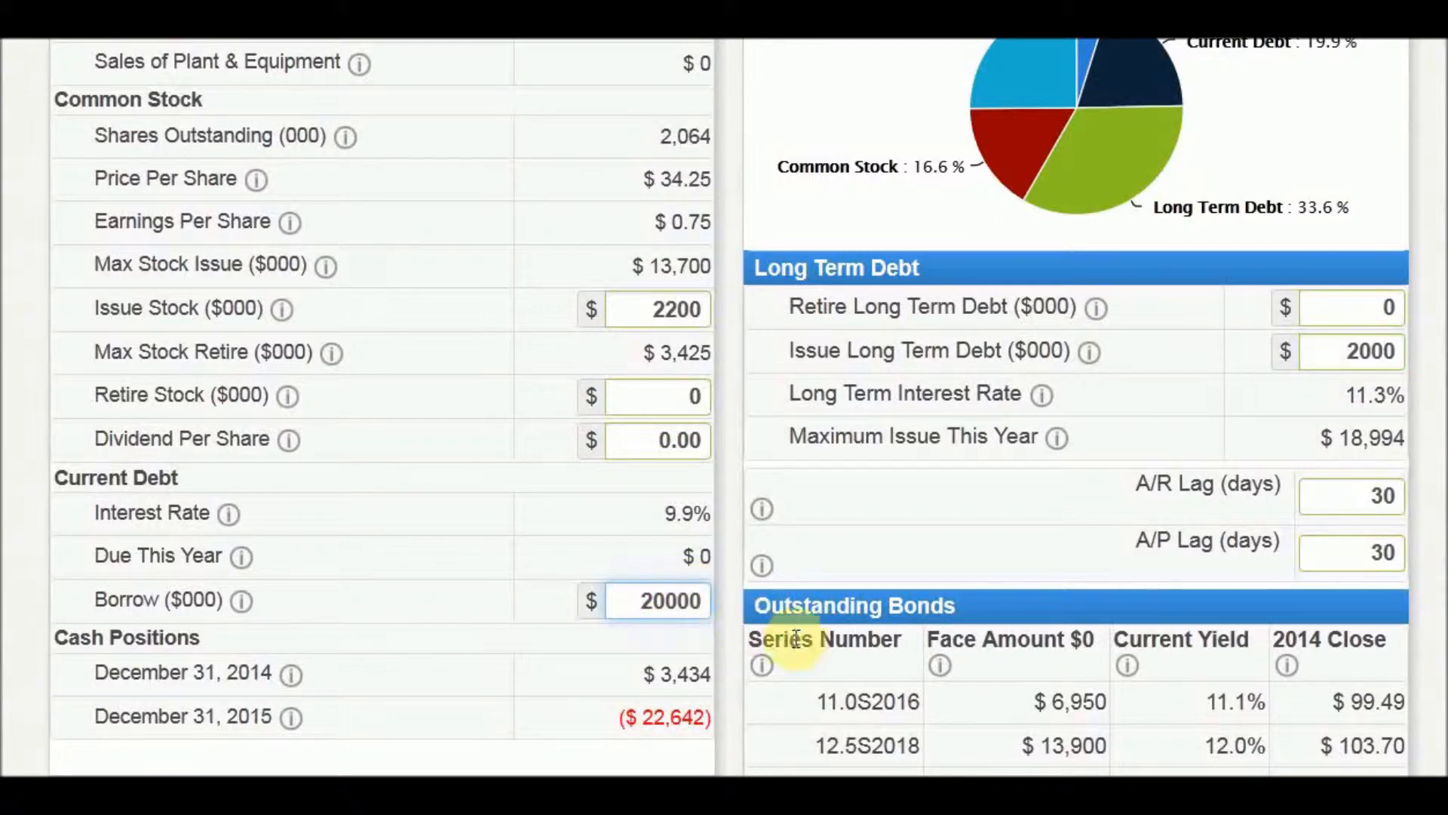
scroll(786, 569, "up", 3)
left_click(147, 132)
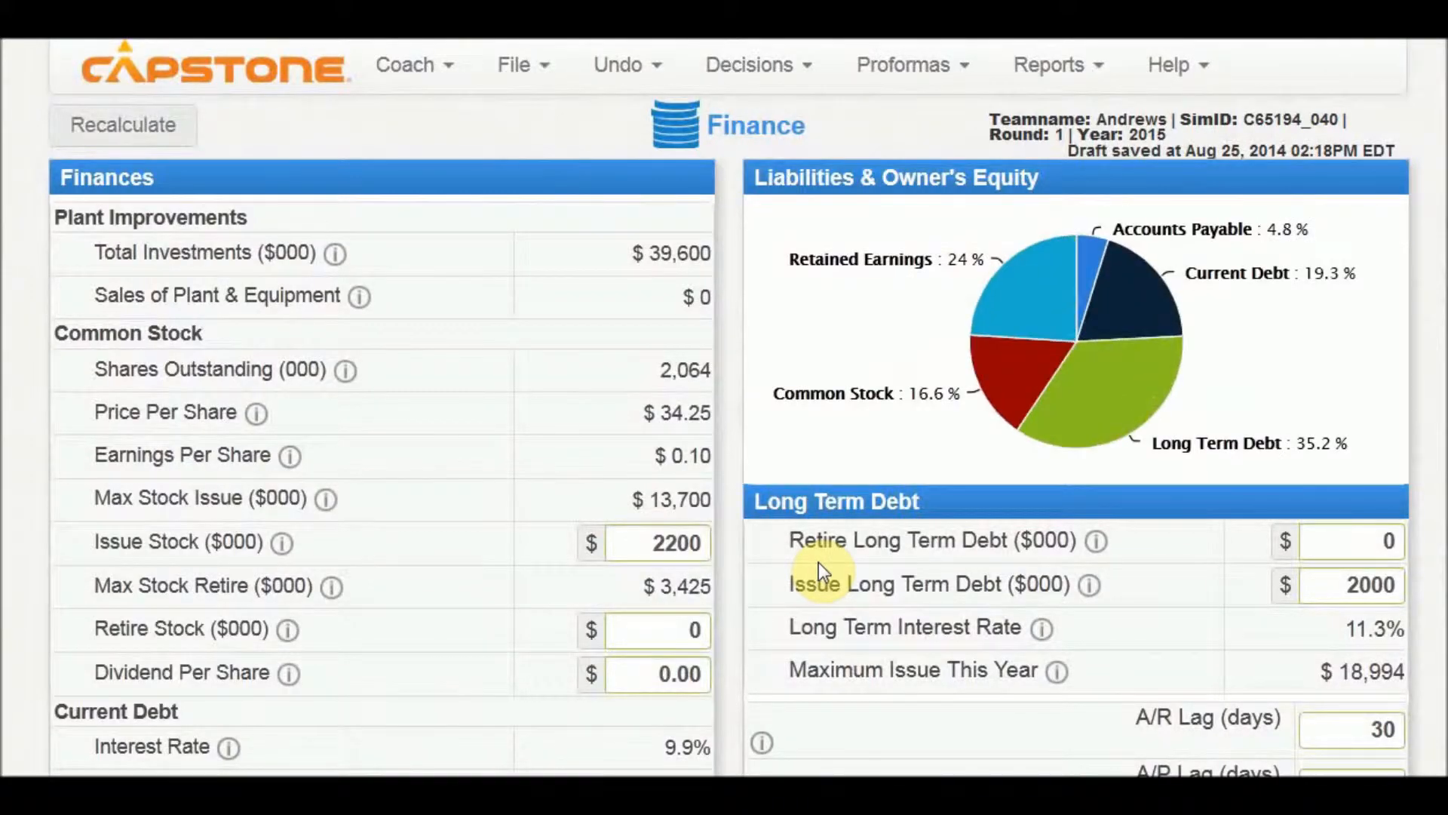
scroll(818, 563, "down", 5)
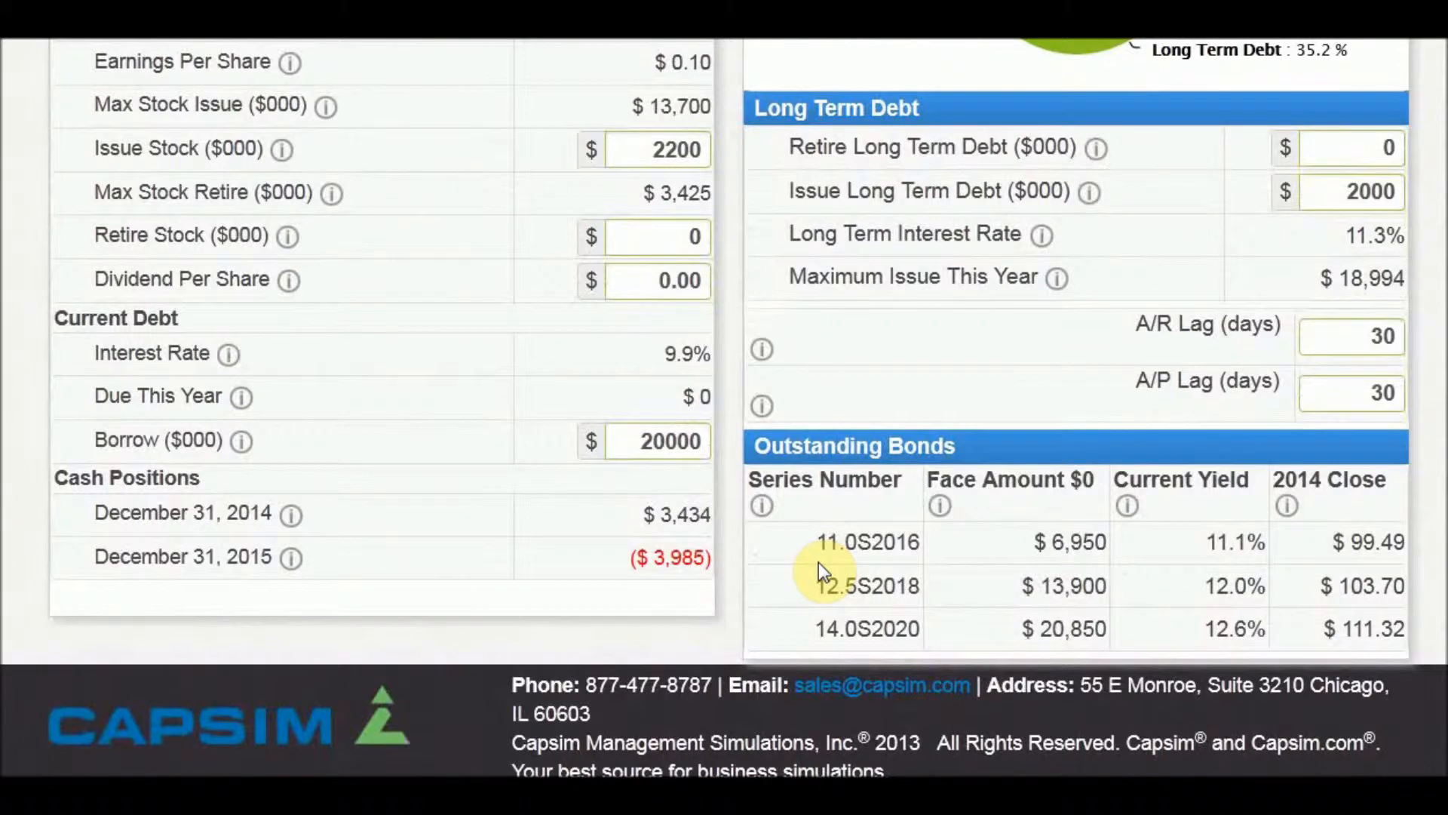
scroll(818, 563, "up", 5)
Step: Set Issue Stock ($000) to 2500, recalculate the page and check the December 31, 2015 cash position
scroll(818, 563, "down", 5)
left_click(641, 440)
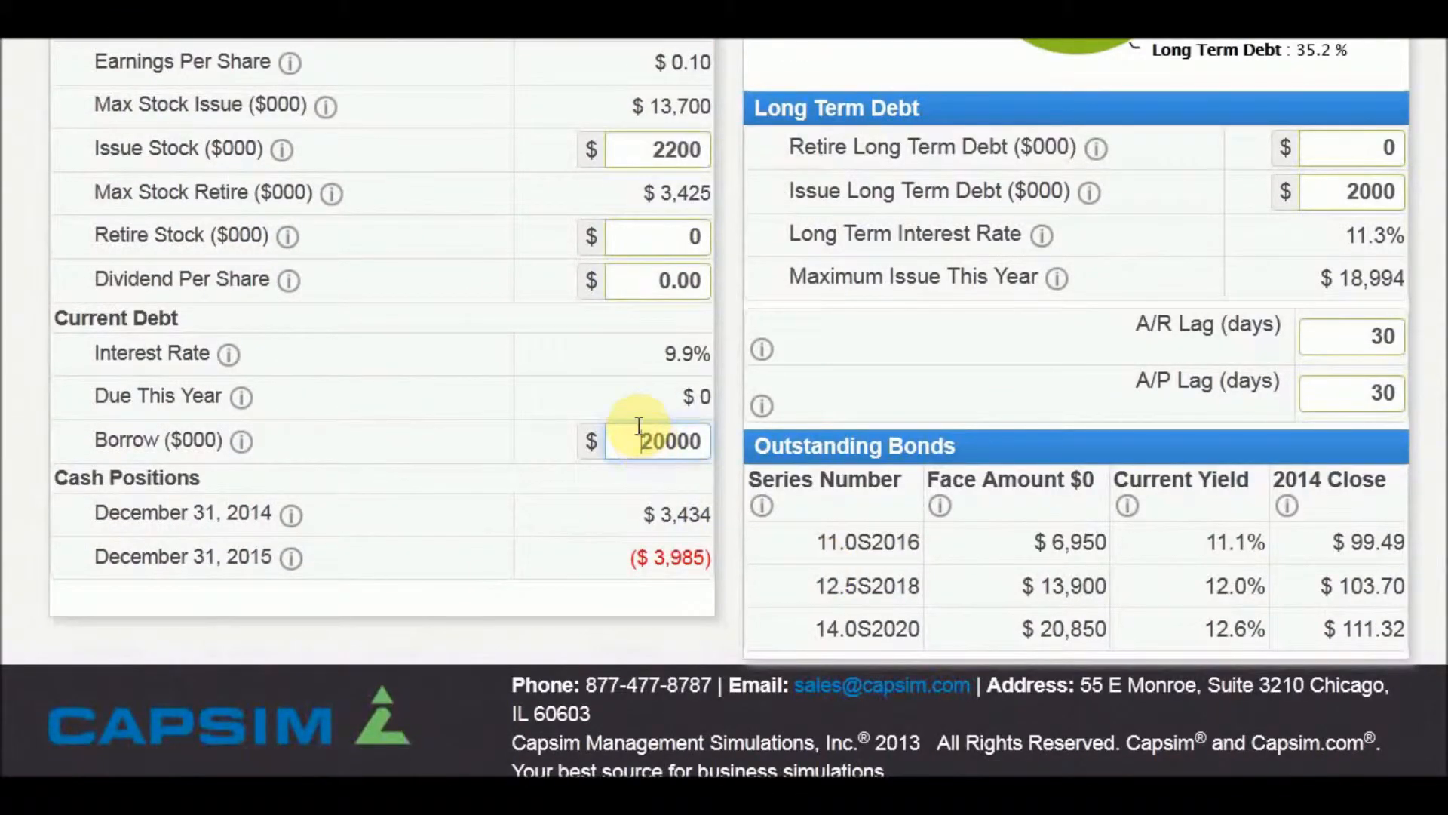
left_click(659, 147)
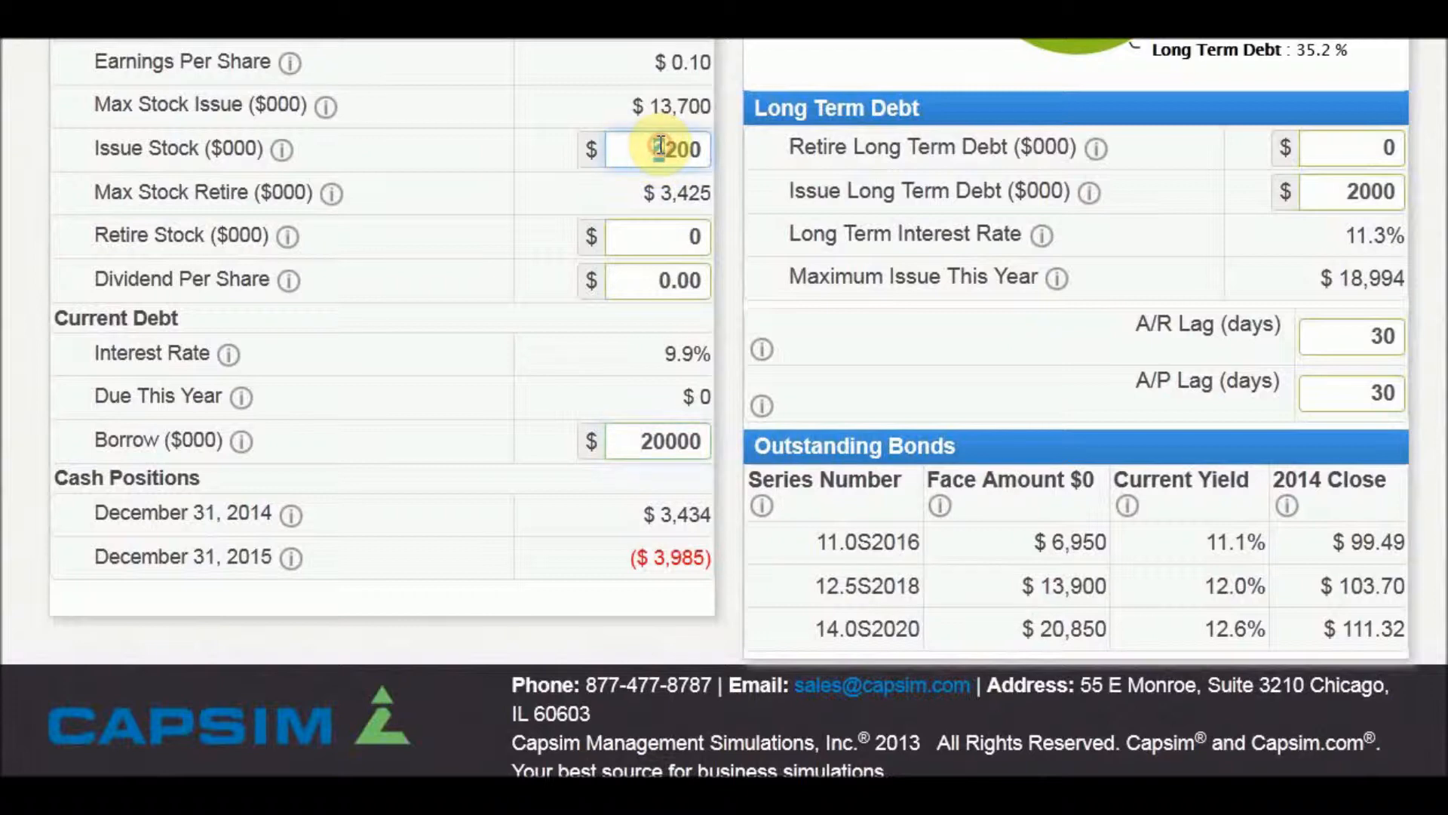
double_click(664, 146)
left_click(667, 148)
key("Delete")
type("5")
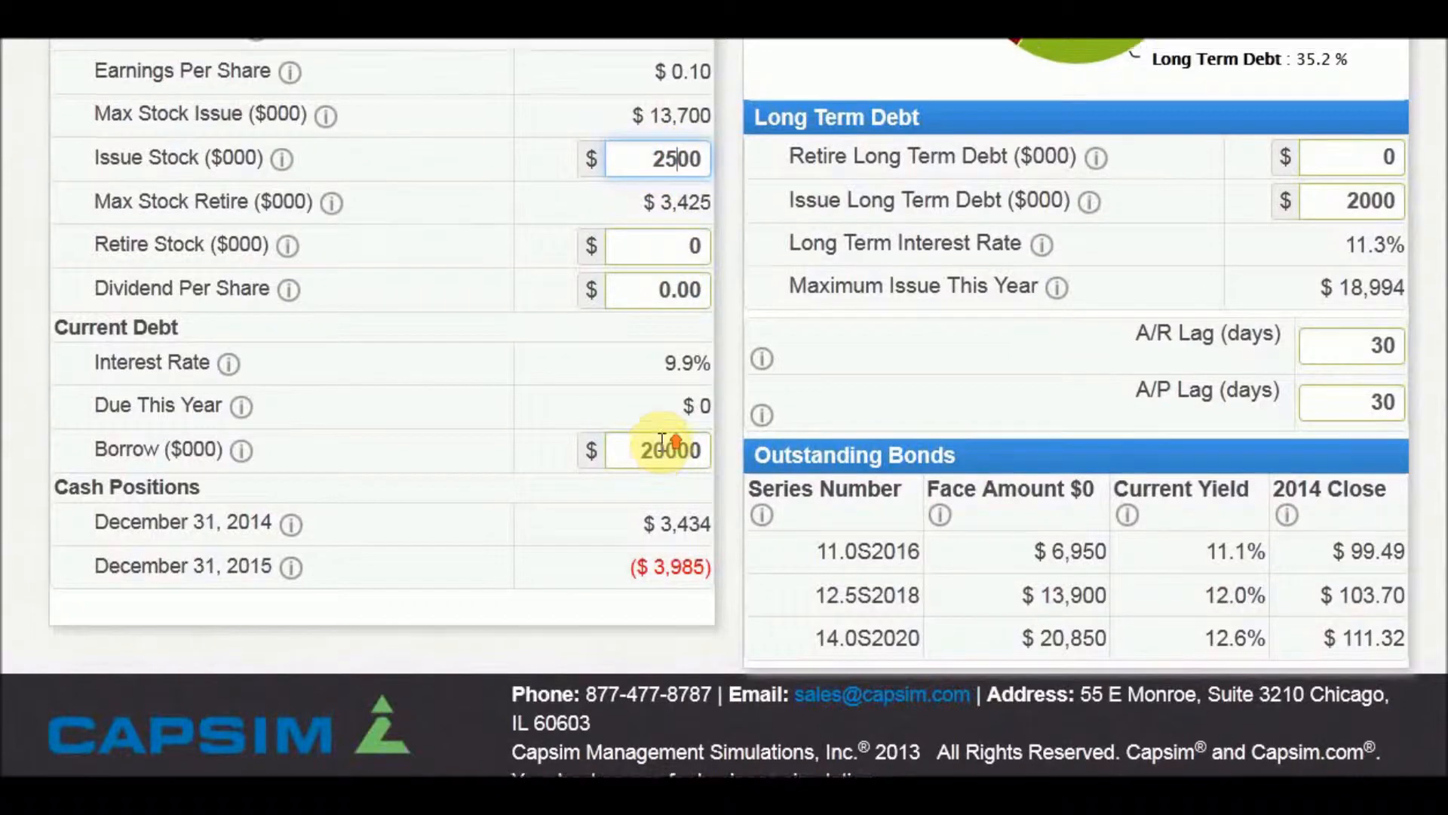
scroll(663, 453, "up", 5)
left_click(143, 144)
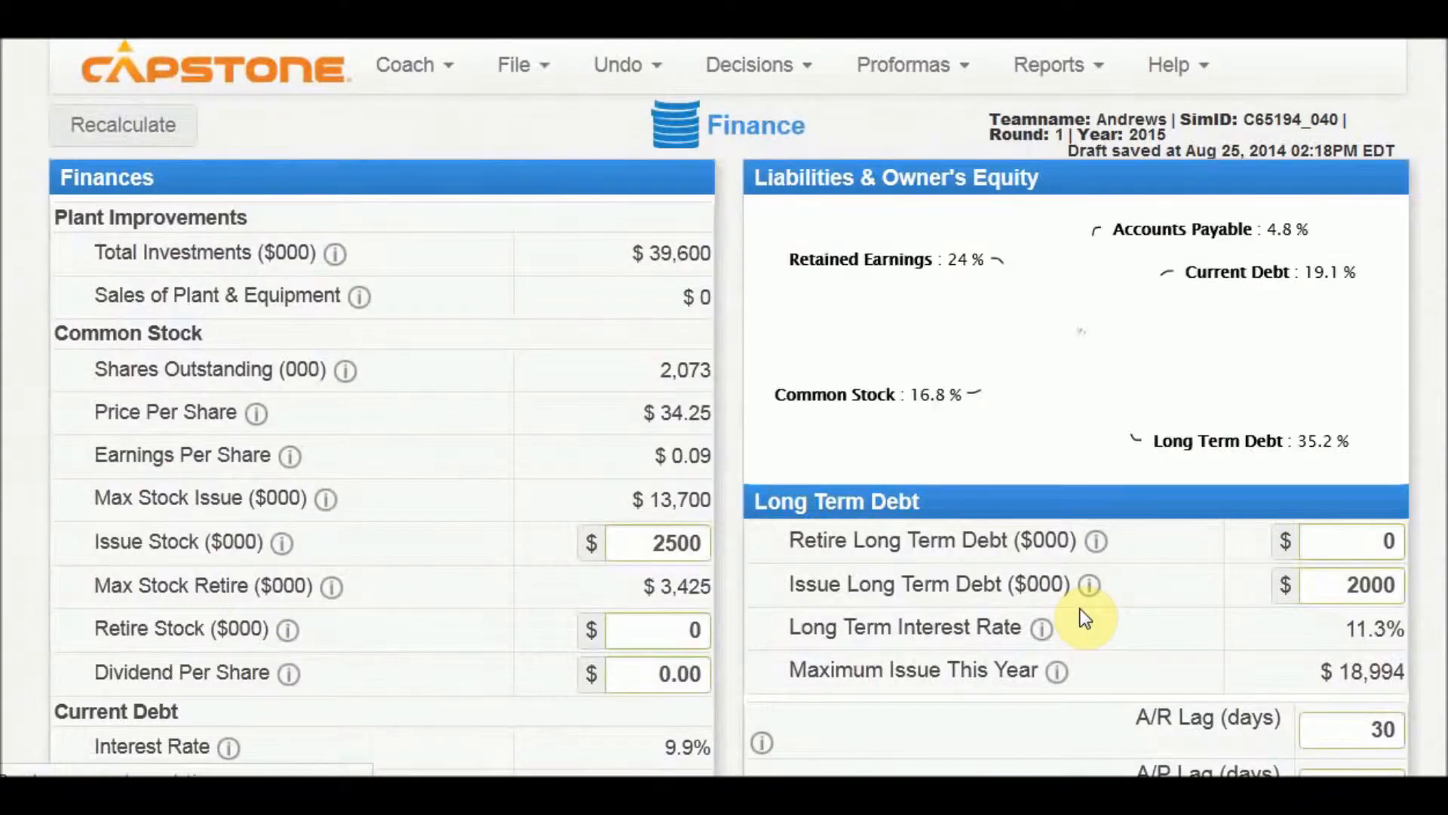
scroll(1085, 619, "down", 5)
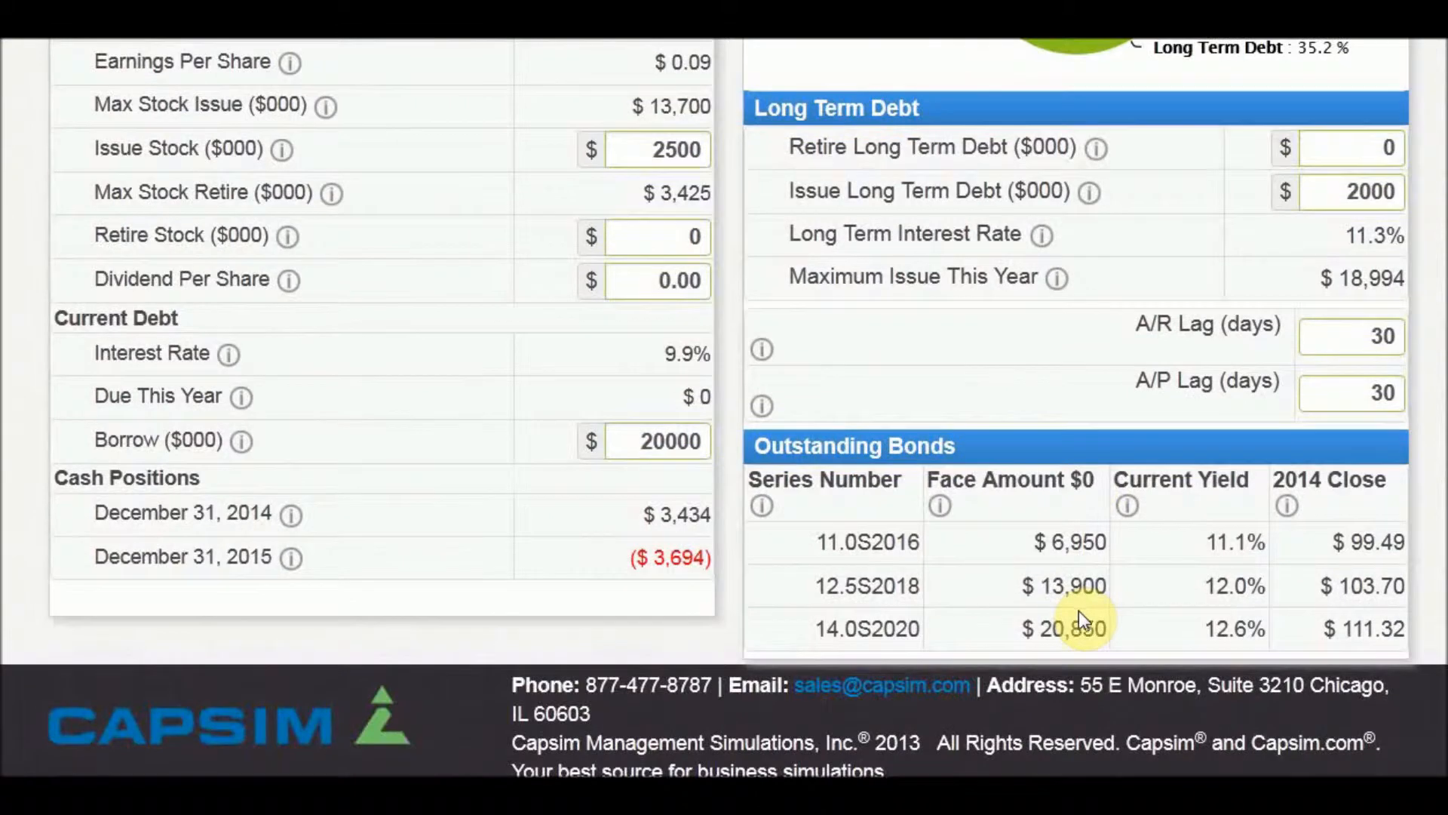
Step: Set Issue Long Term Debt ($000) to 3000, recalculate the page and check the projected year-end cash
left_click_drag(1344, 190, 1357, 192)
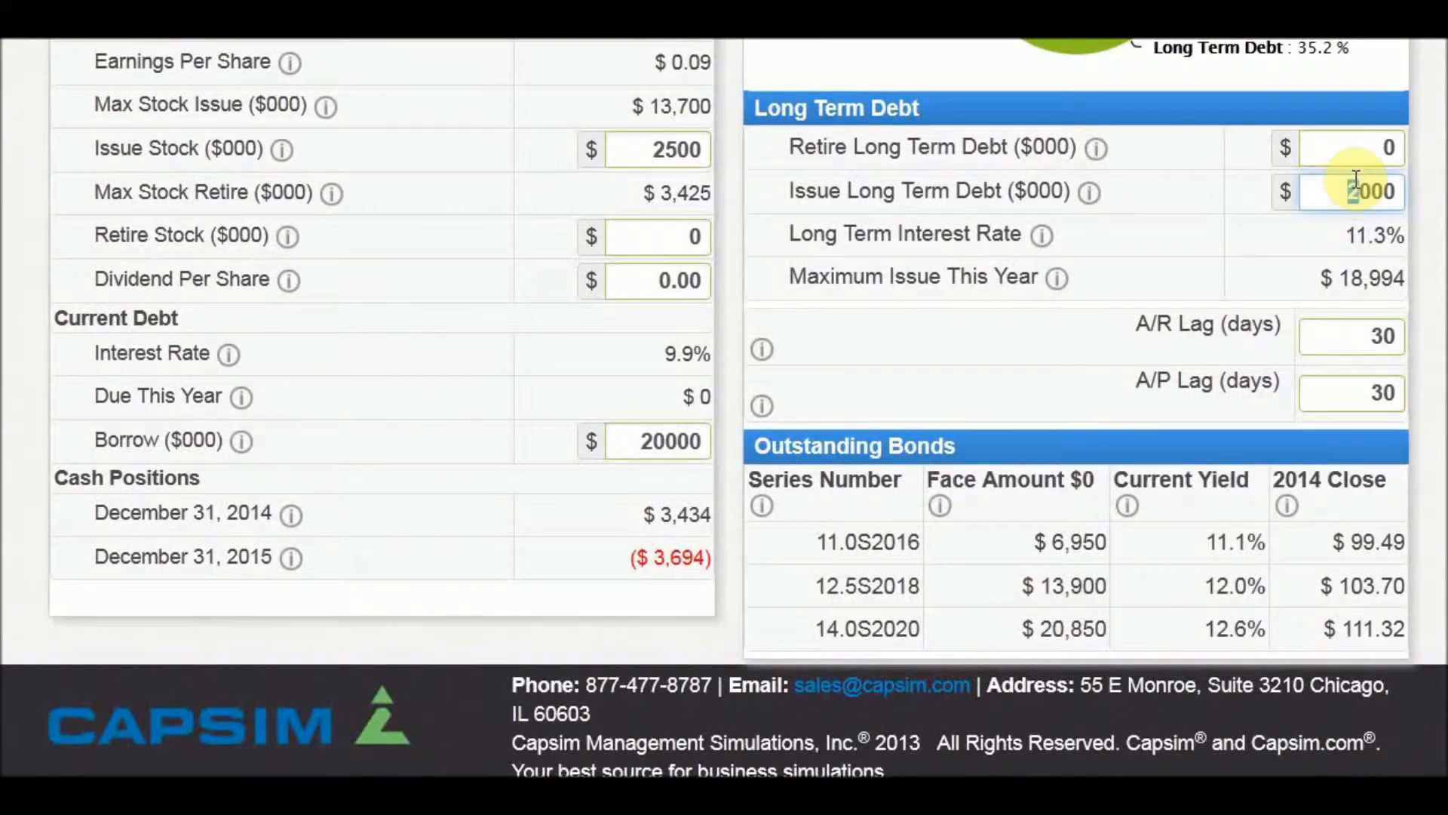
scroll(1174, 248, "up", 5)
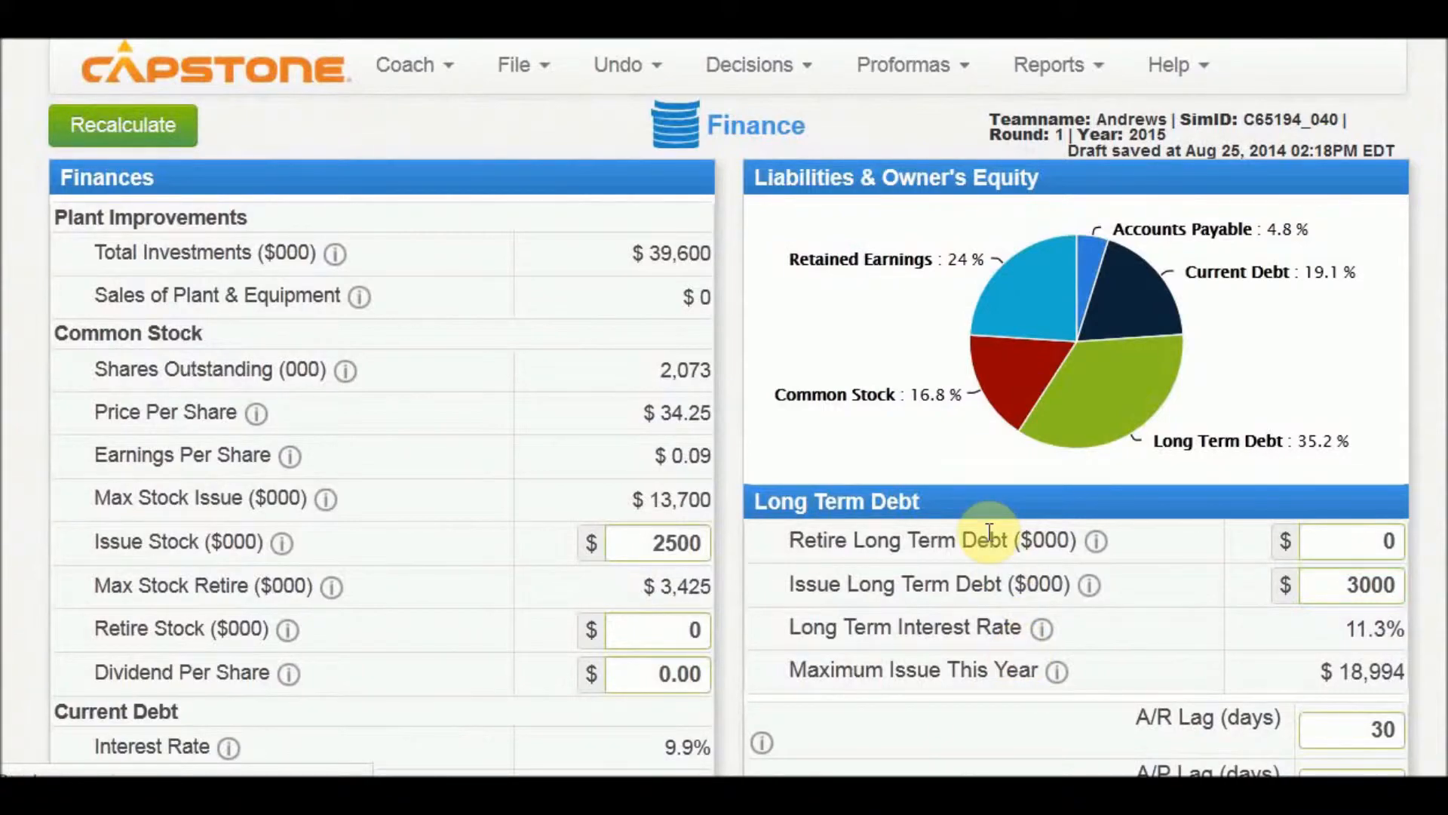
scroll(990, 532, "down", 1)
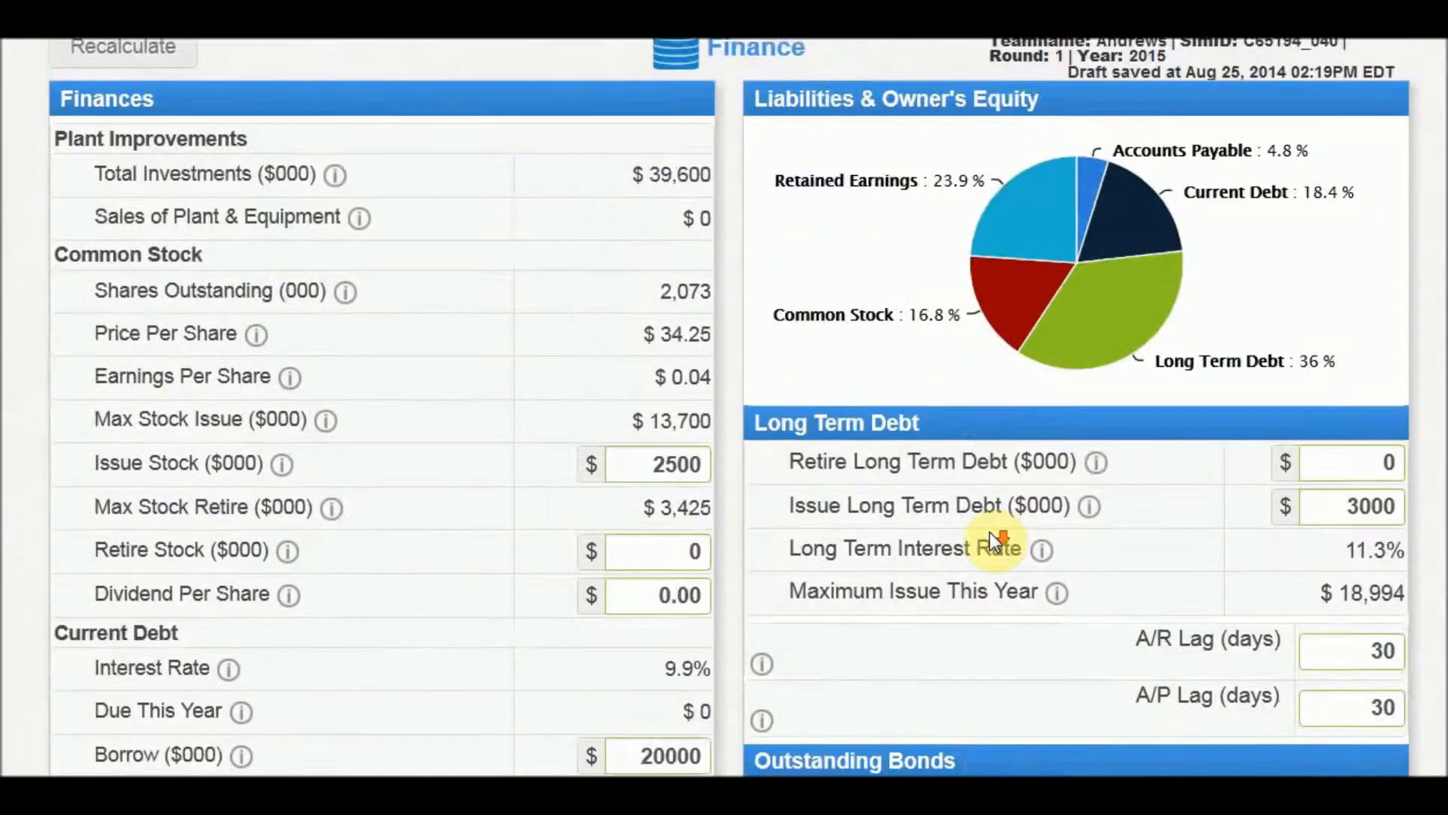
scroll(989, 532, "down", 4)
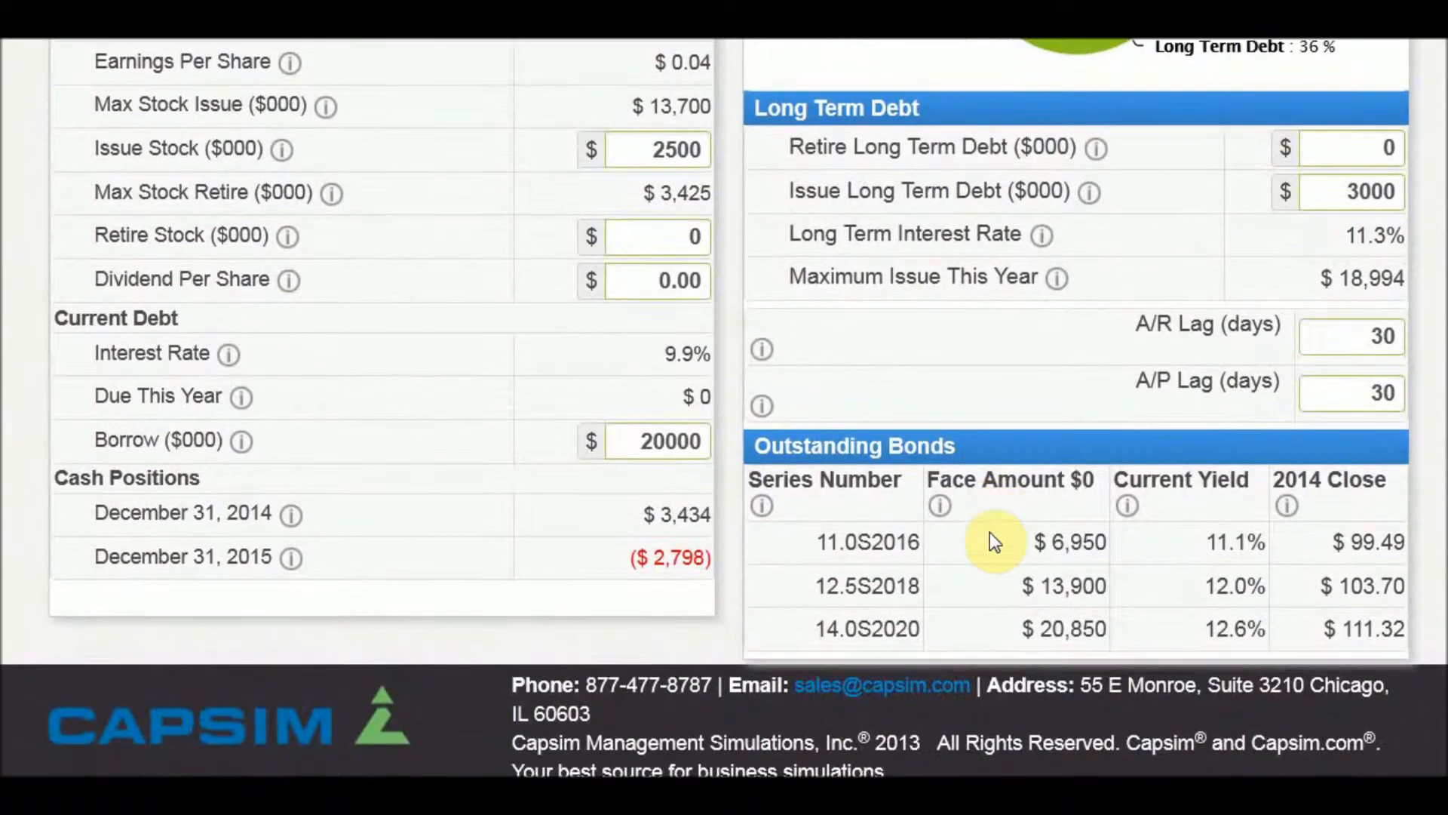
Step: Set Issue Long Term Debt ($000) to 6000, recalculate the page and check the projected cash position
left_click(1350, 189)
left_click_drag(1350, 188, 1357, 188)
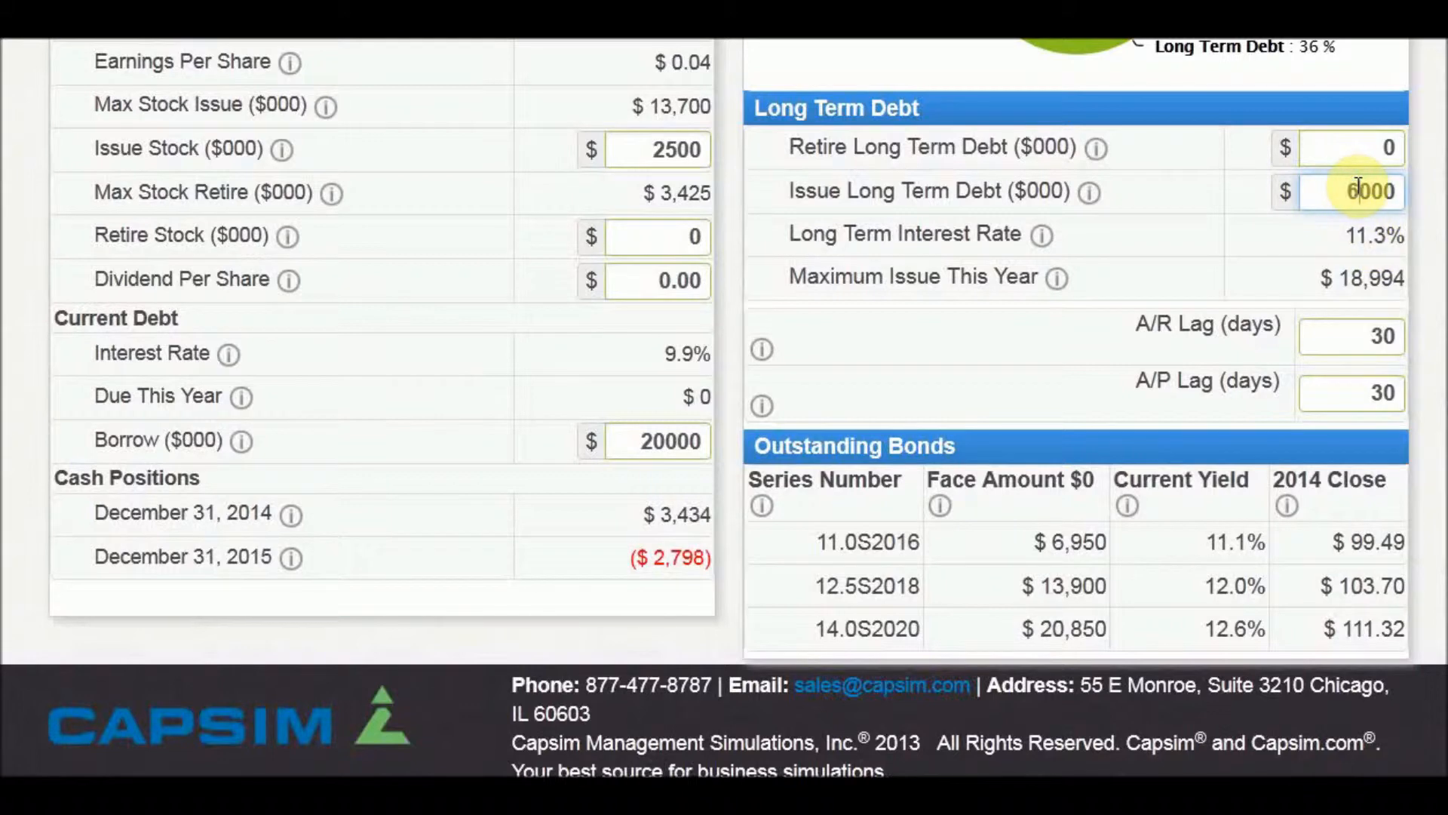
scroll(1132, 242, "up", 5)
left_click(78, 146)
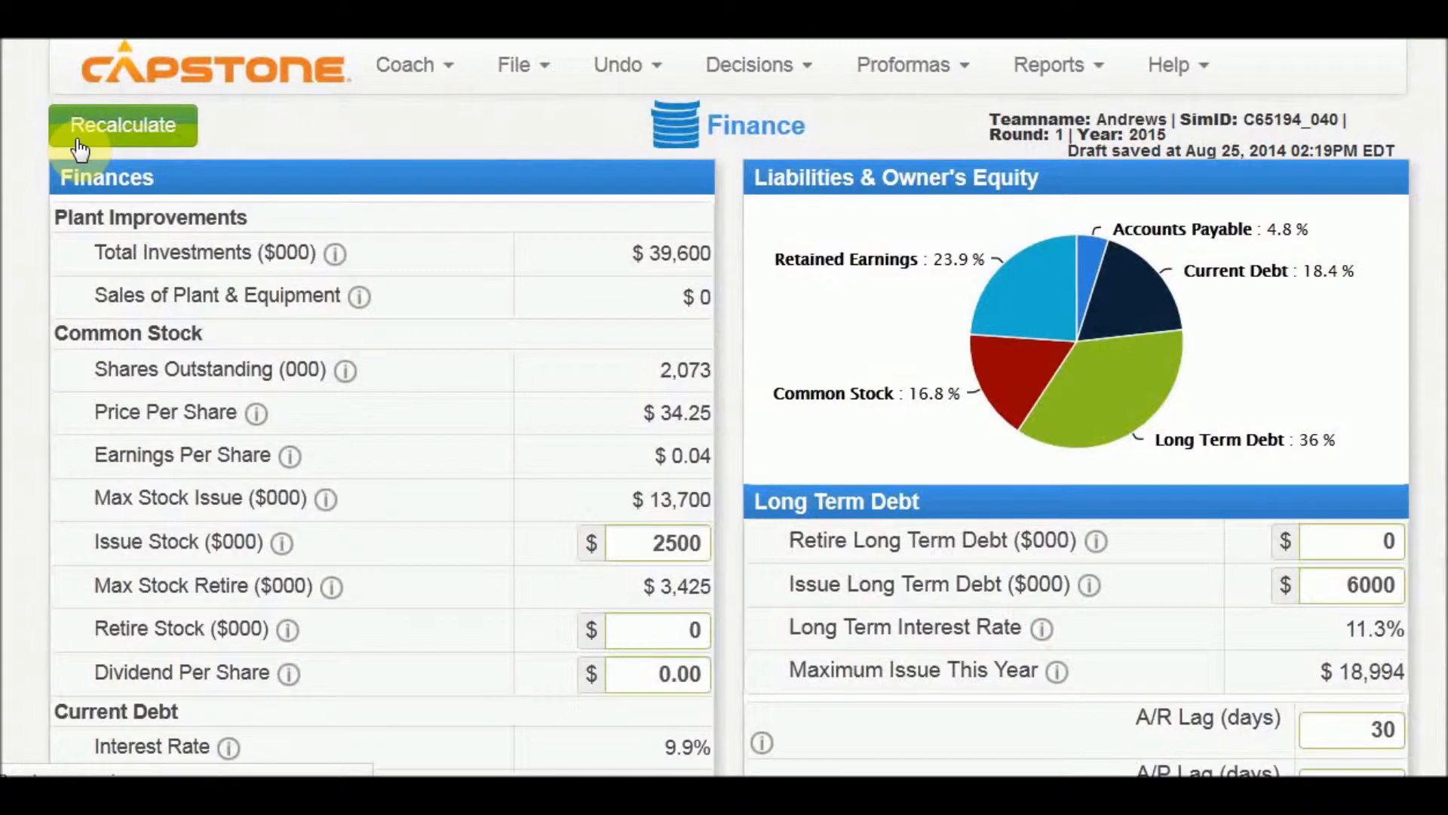
left_click(80, 146)
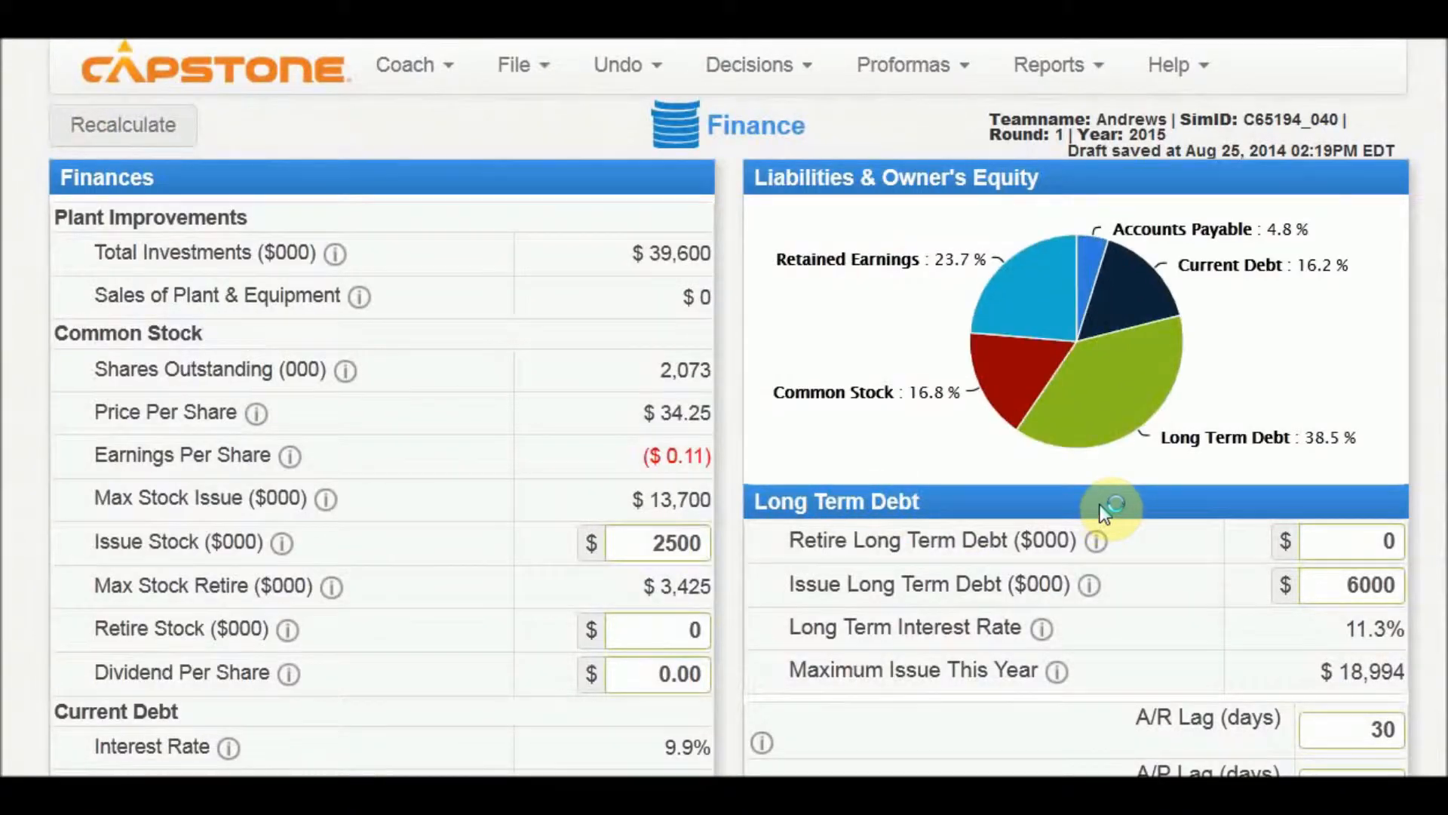
scroll(1105, 507, "down", 5)
scroll(1102, 513, "up", 5)
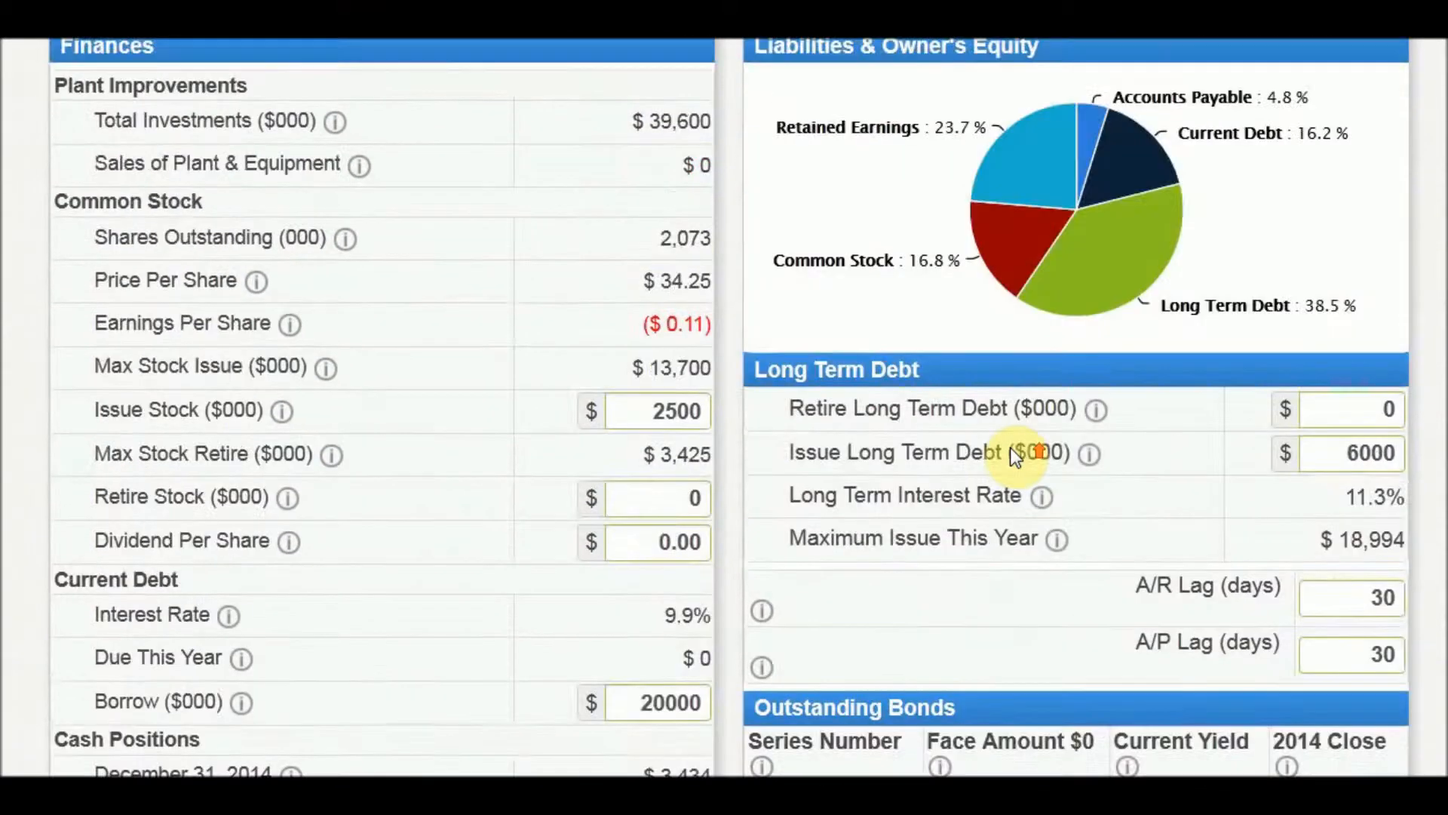
Step: Raise Issue Stock ($000) to 2800, recalculate and check the December 31, 2015 cash position
left_click(668, 469)
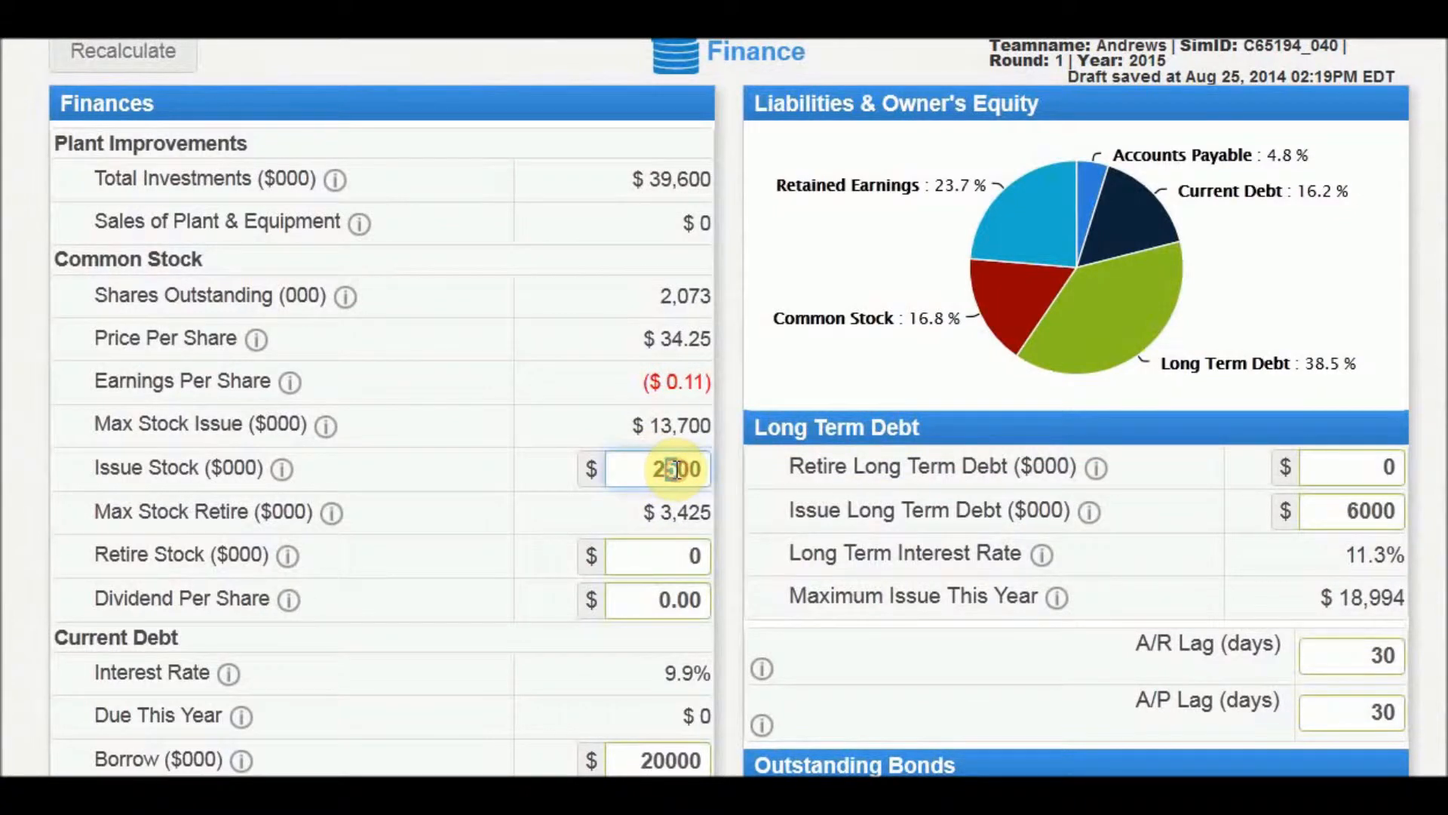
key("BackSpace")
type("8")
left_click(110, 70)
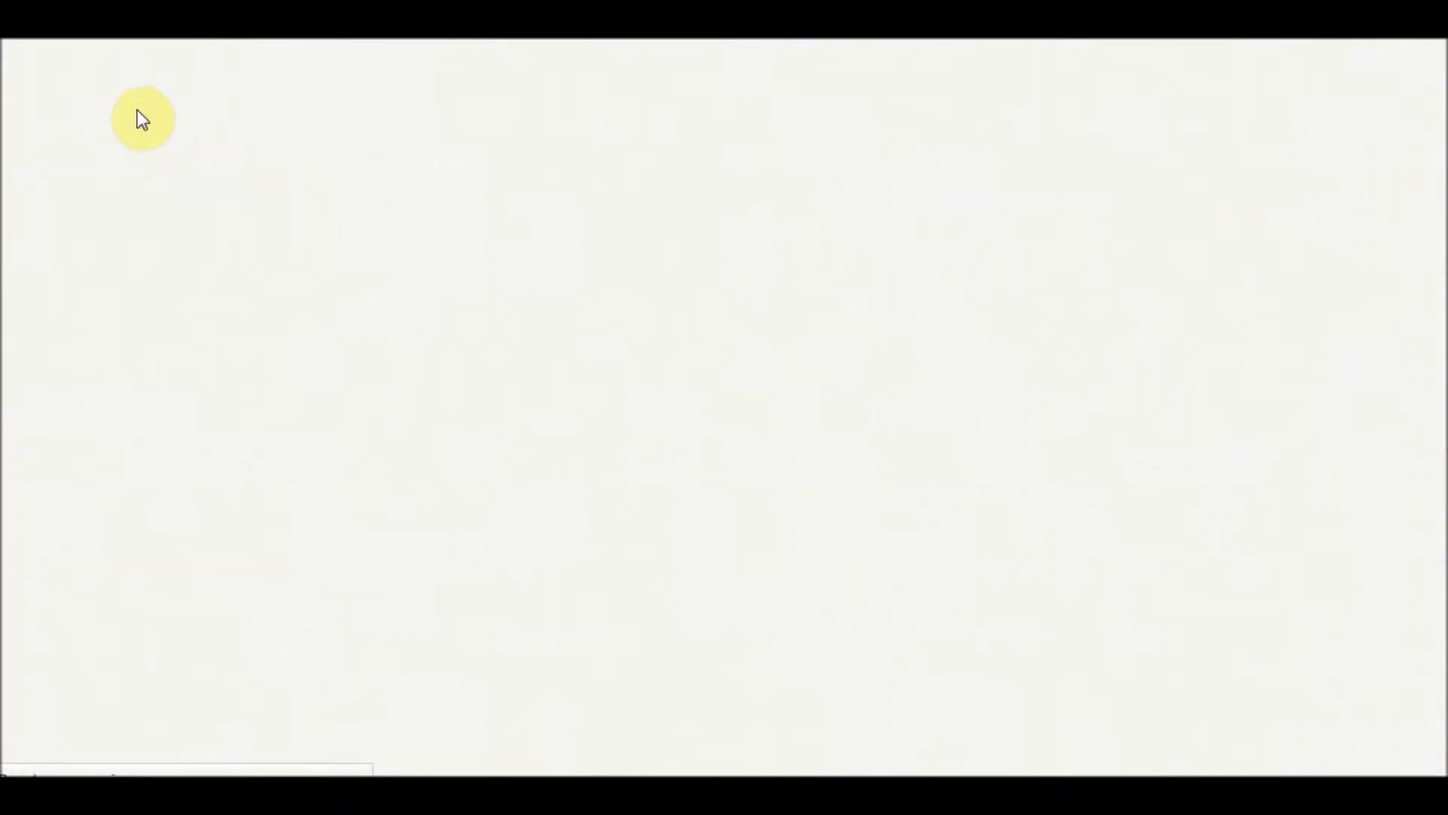
scroll(888, 694, "down", 3)
scroll(889, 694, "down", 2)
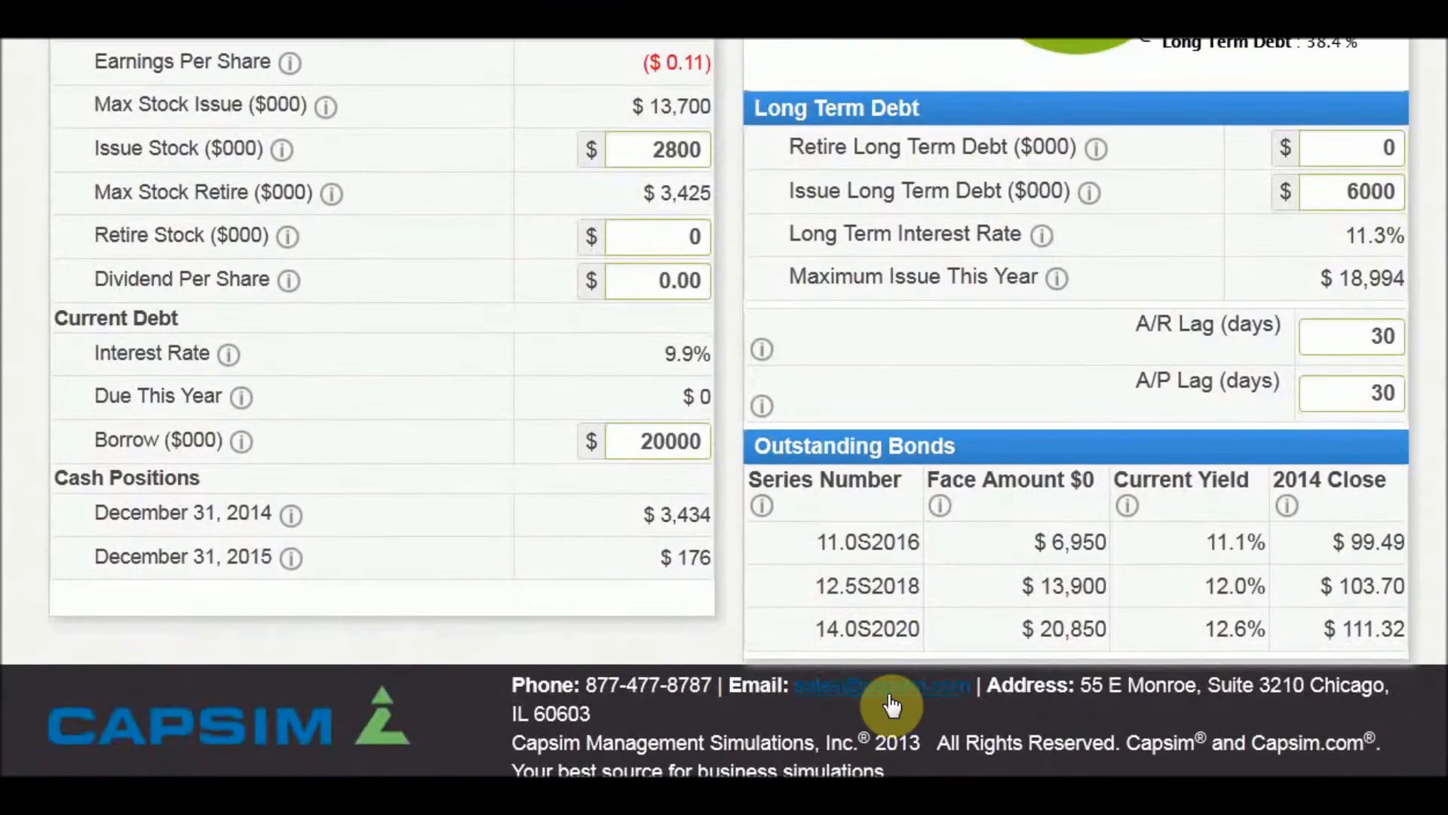
Step: Review the Earnings Per Share figure under Common Stock
scroll(893, 705, "up", 2)
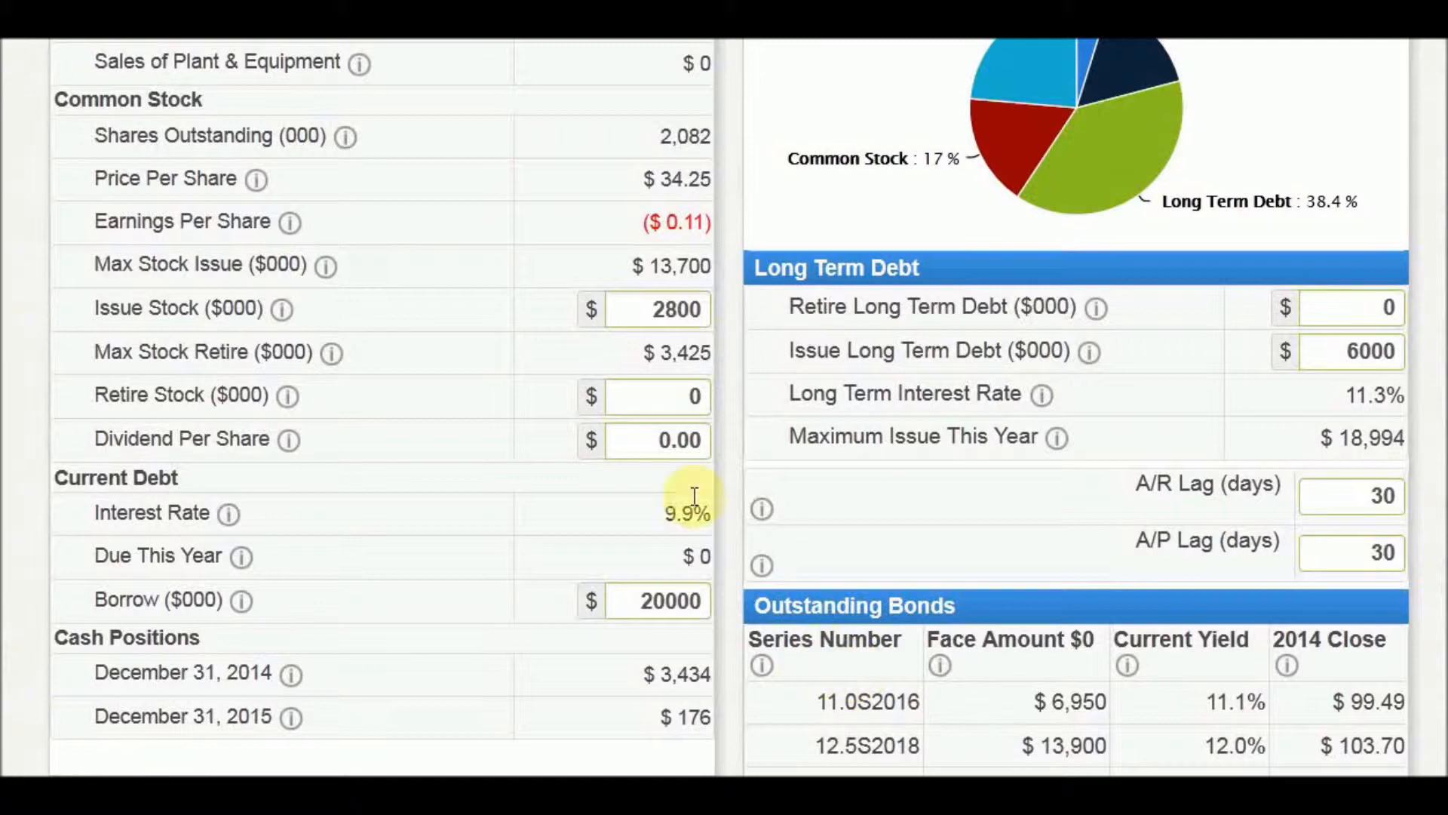
left_click_drag(637, 223, 730, 225)
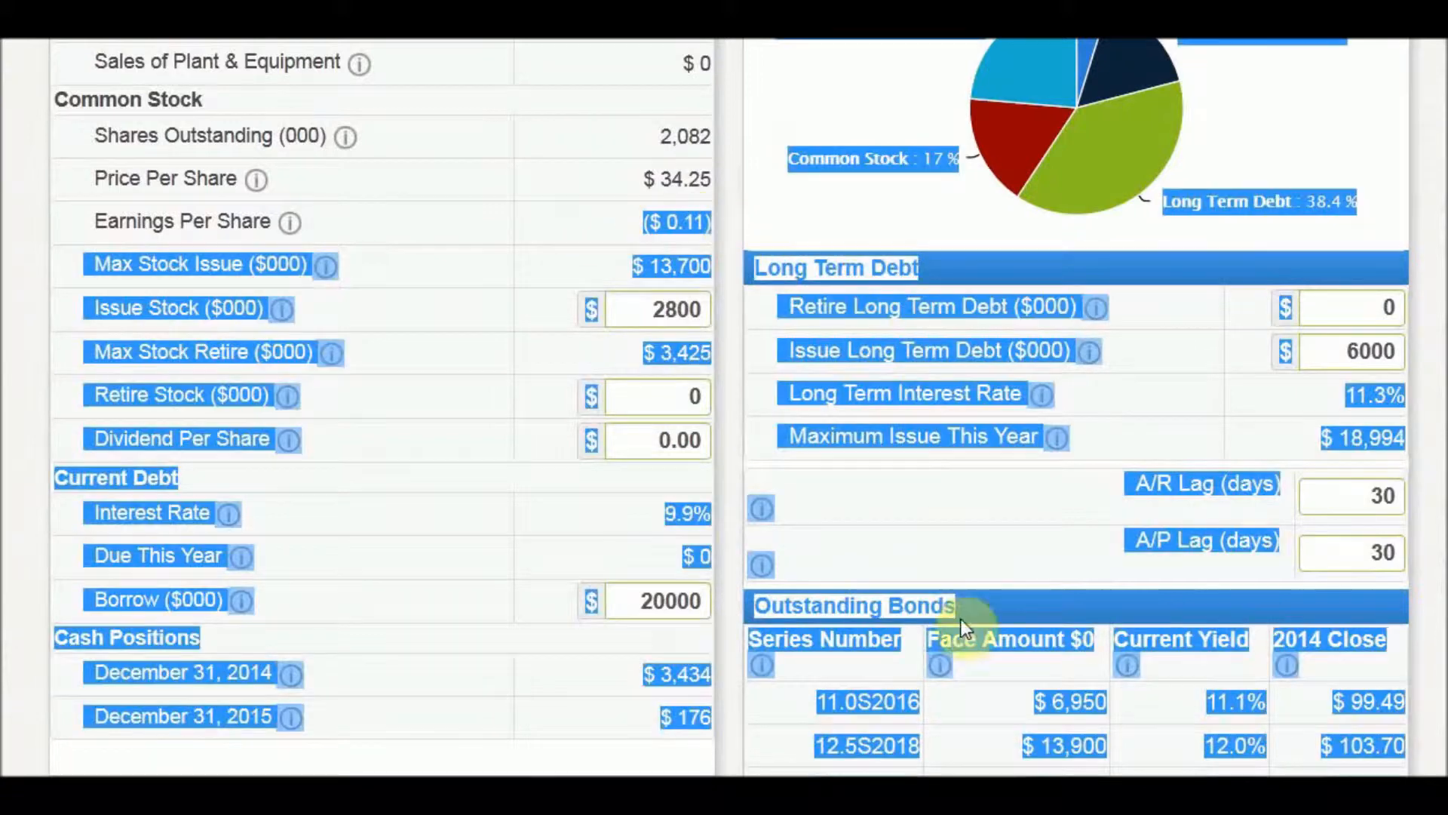
left_click(961, 586)
Step: Open the Production decisions page, passing through the Marketing decisions
scroll(954, 519, "up", 3)
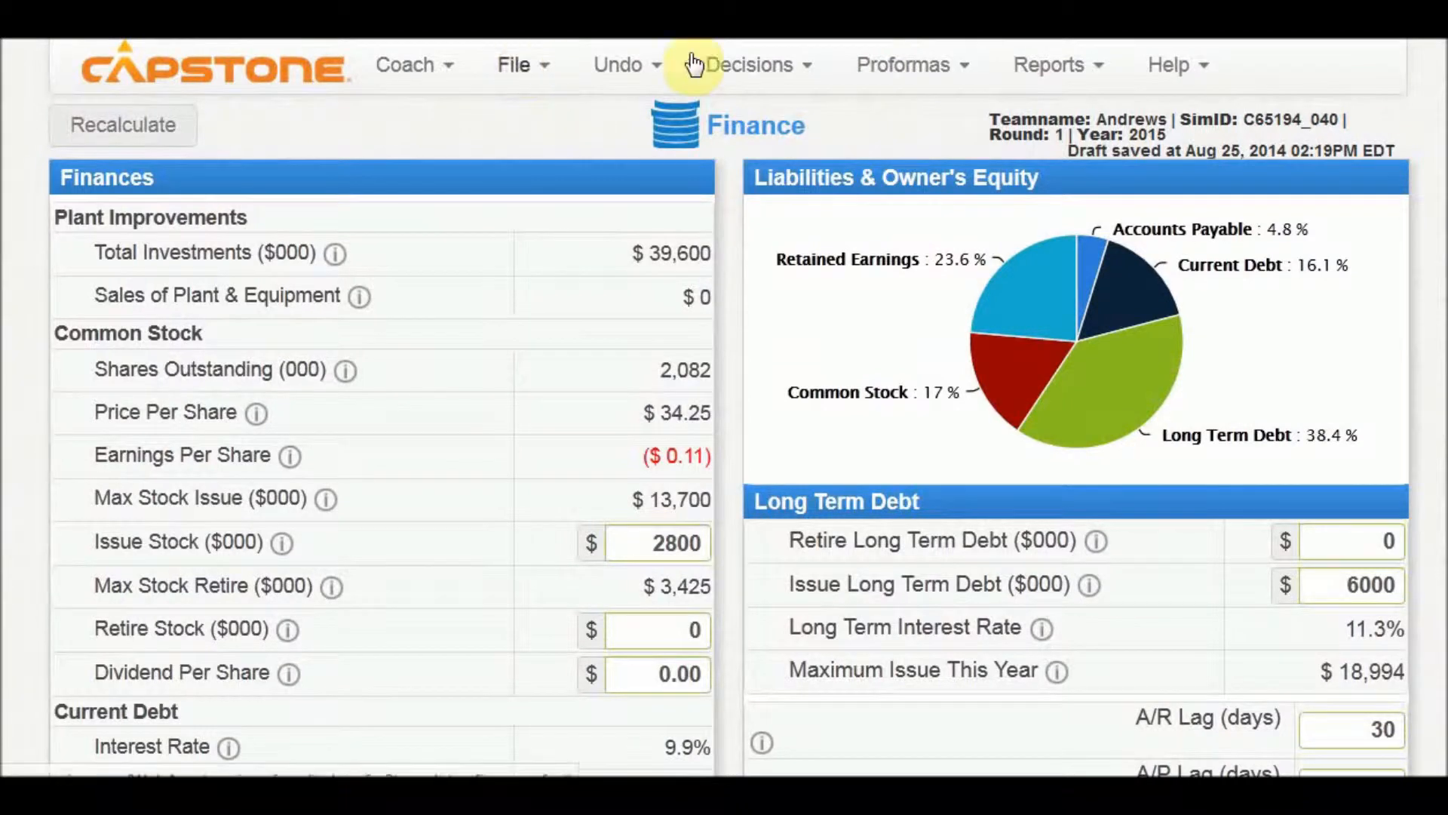
left_click(743, 65)
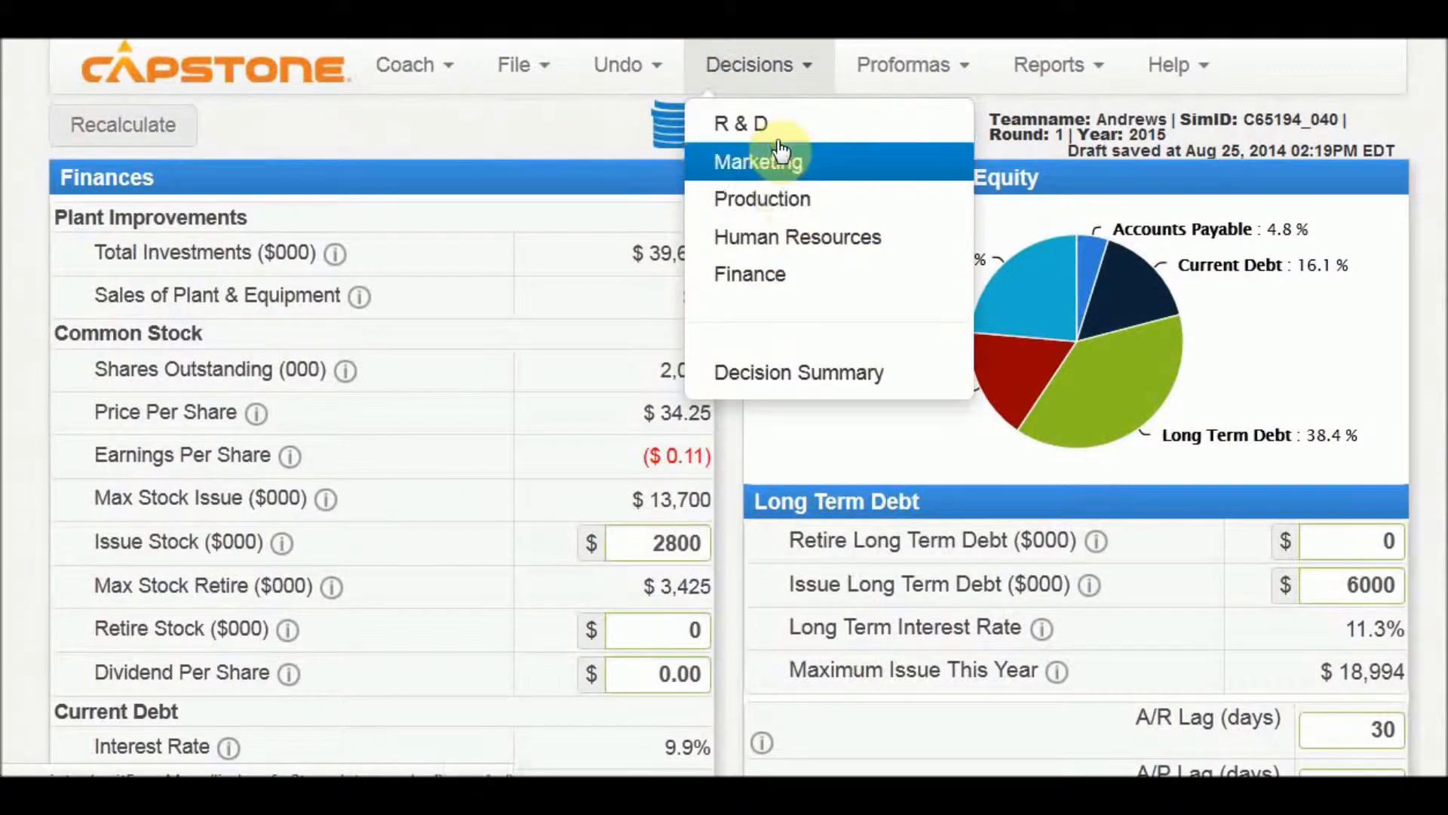
left_click(780, 178)
left_click_drag(775, 178, 783, 178)
left_click(749, 65)
left_click(769, 213)
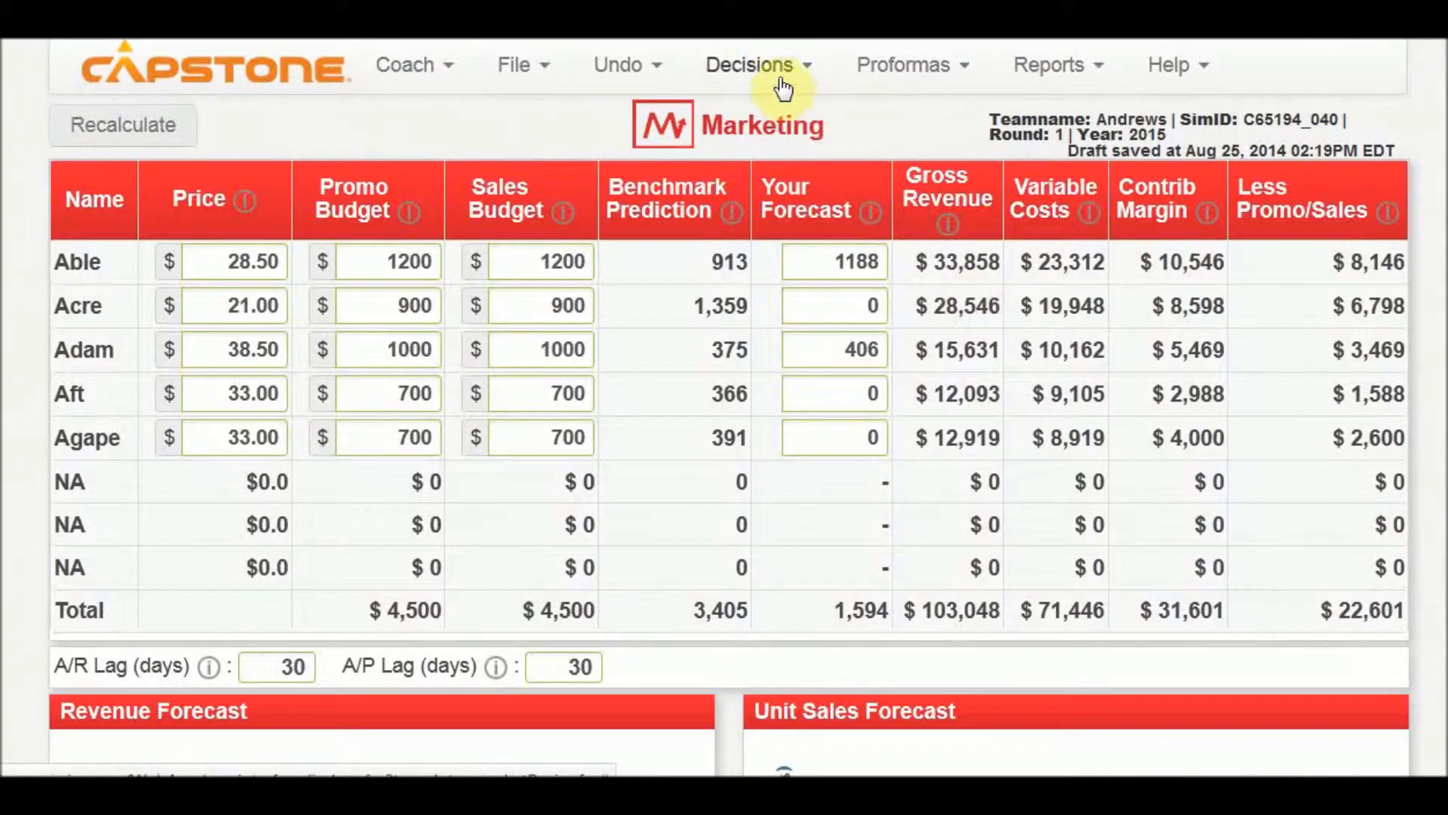
left_click(766, 65)
left_click(785, 199)
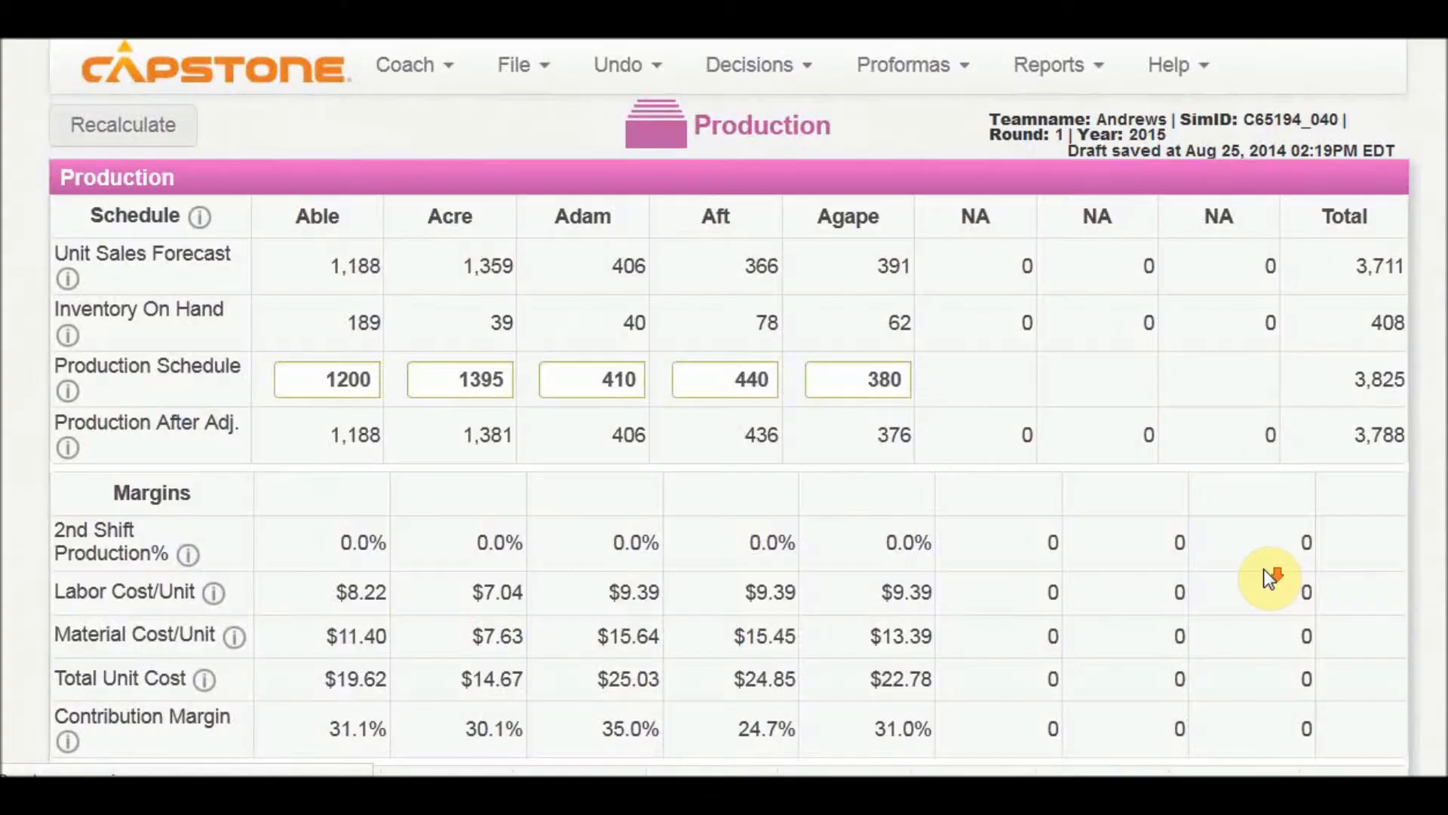
Step: Compare the total plant Investment ($000) with the Max Invest limit in the Physical Plant section
scroll(1264, 568, "down", 10)
scroll(1272, 581, "up", 4)
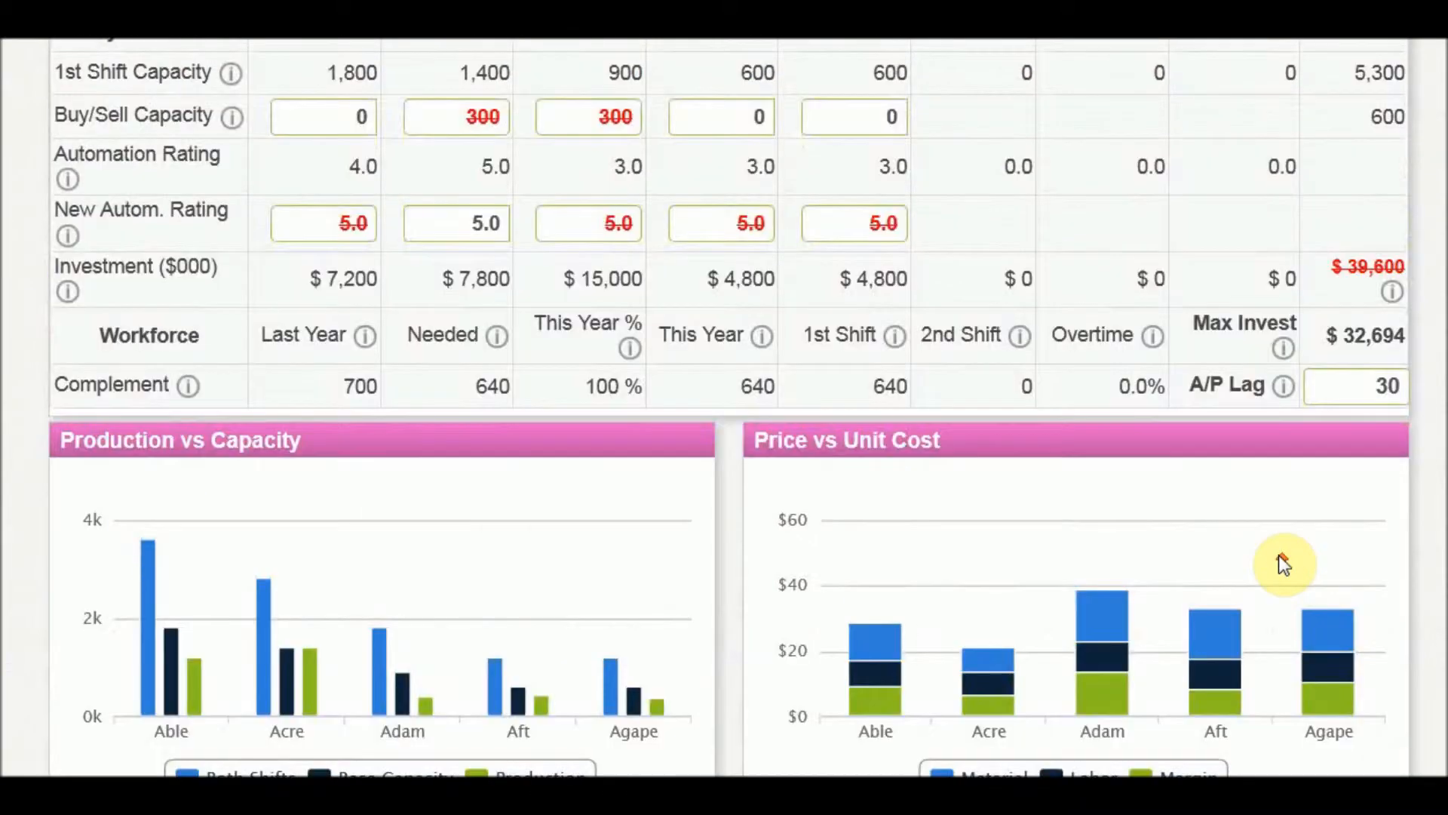
left_click_drag(1348, 475, 1404, 477)
left_click(1396, 476)
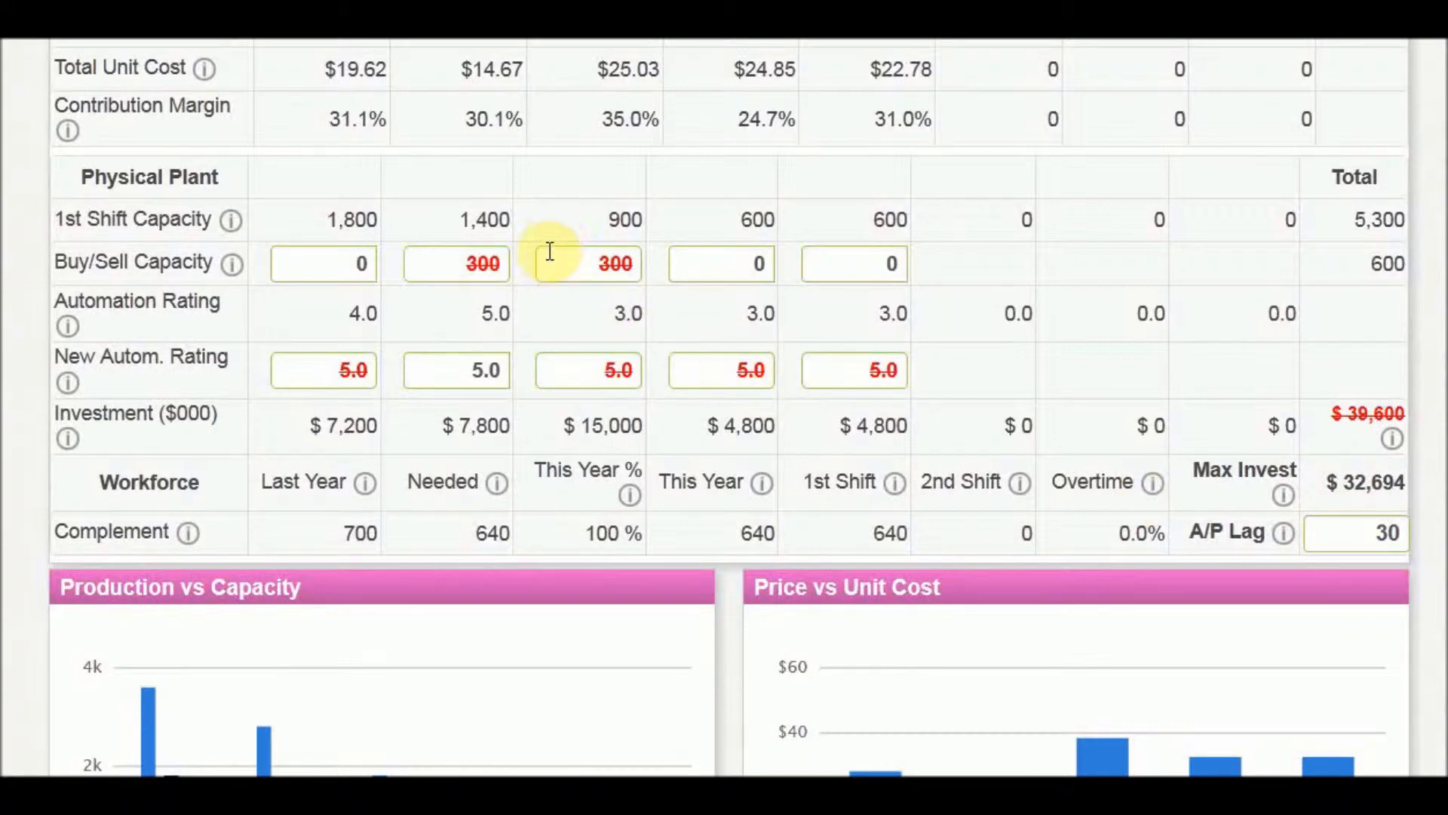
Step: Set Adam's Buy/Sell Capacity to 0, recalculate the Production page and check the total plant investment
left_click_drag(581, 257, 637, 259)
type("0")
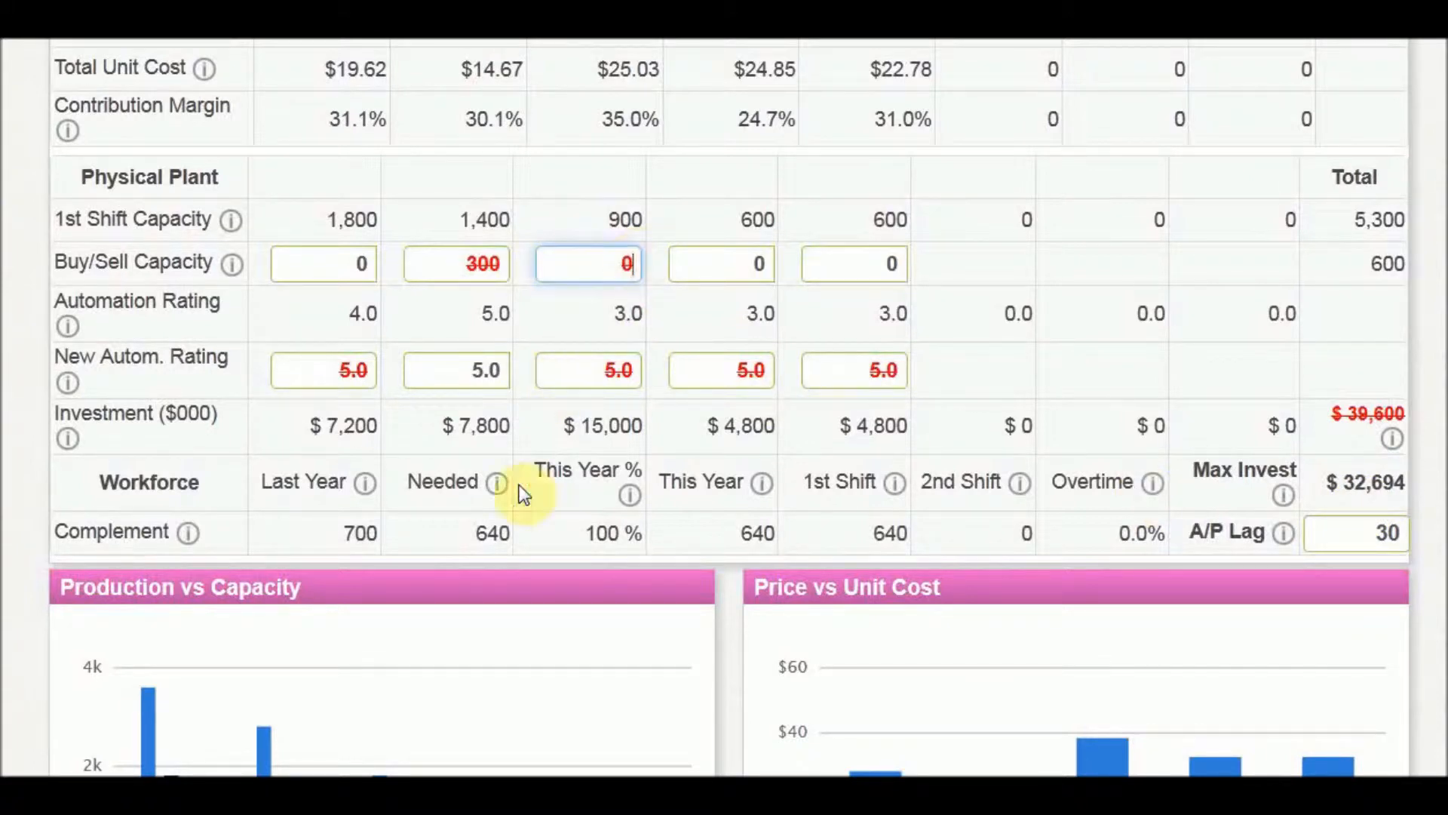
scroll(518, 491, "up", 8)
left_click(141, 119)
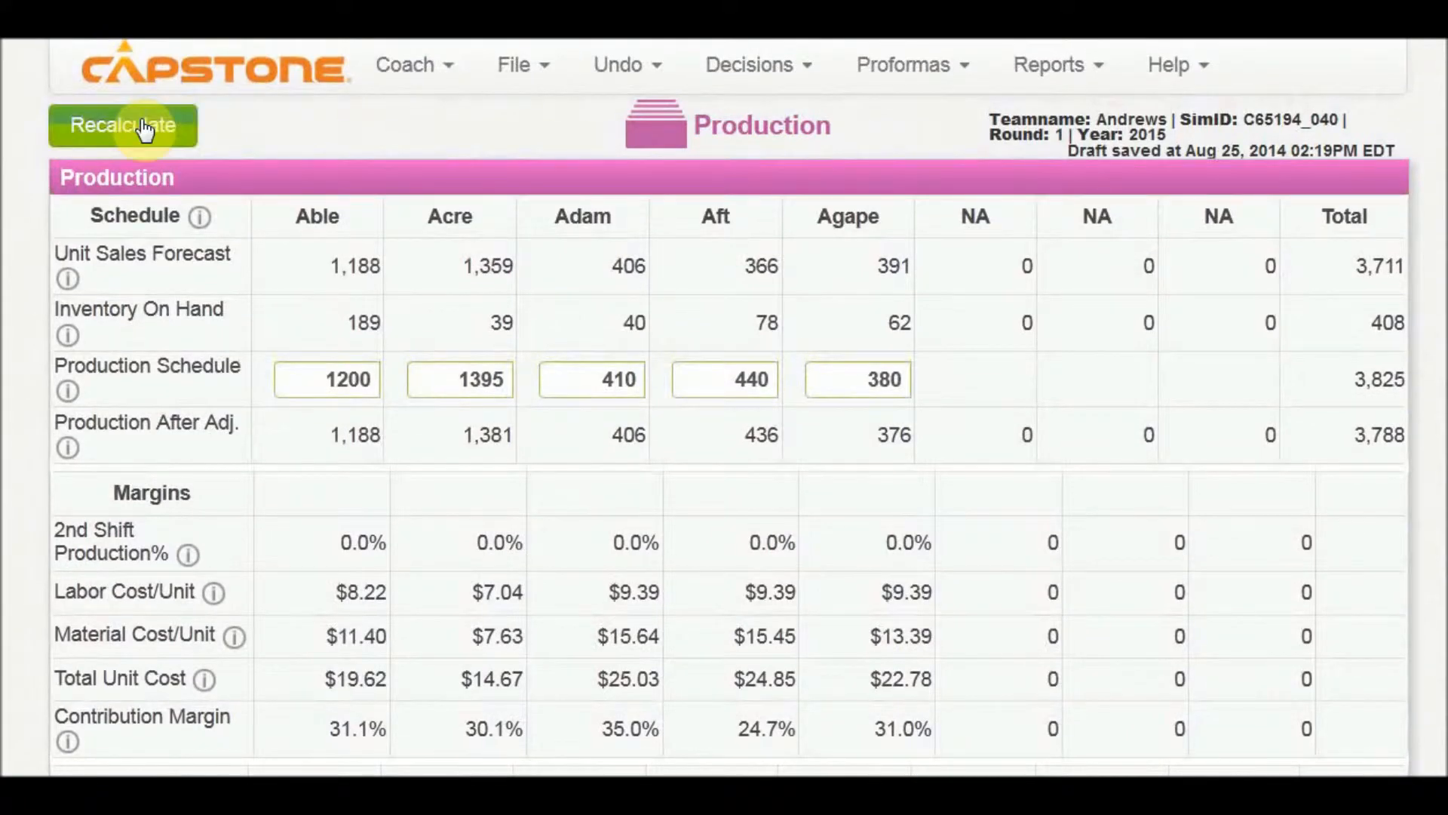
scroll(858, 496, "down", 2)
scroll(1079, 520, "down", 3)
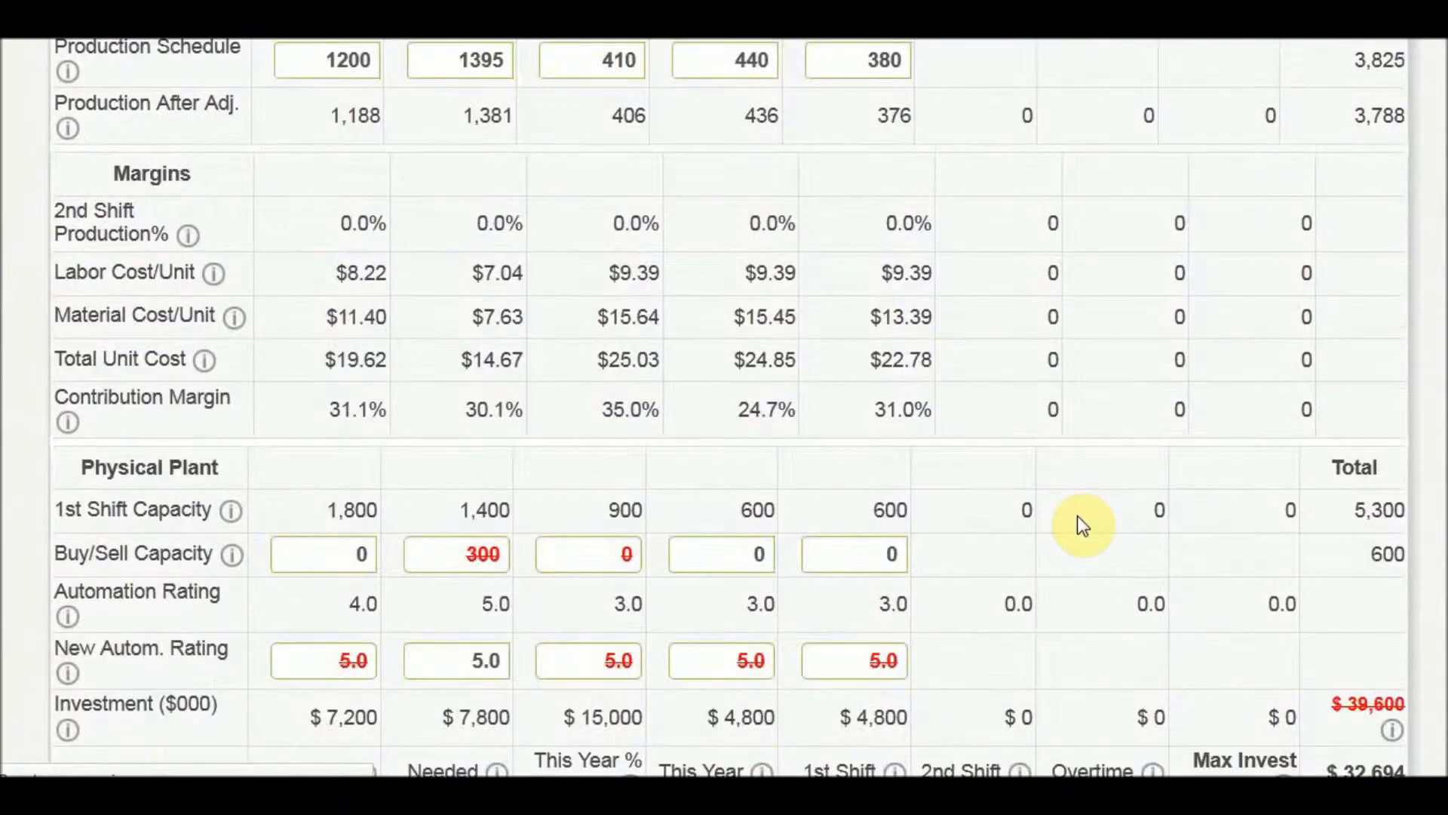
scroll(1079, 519, "down", 10)
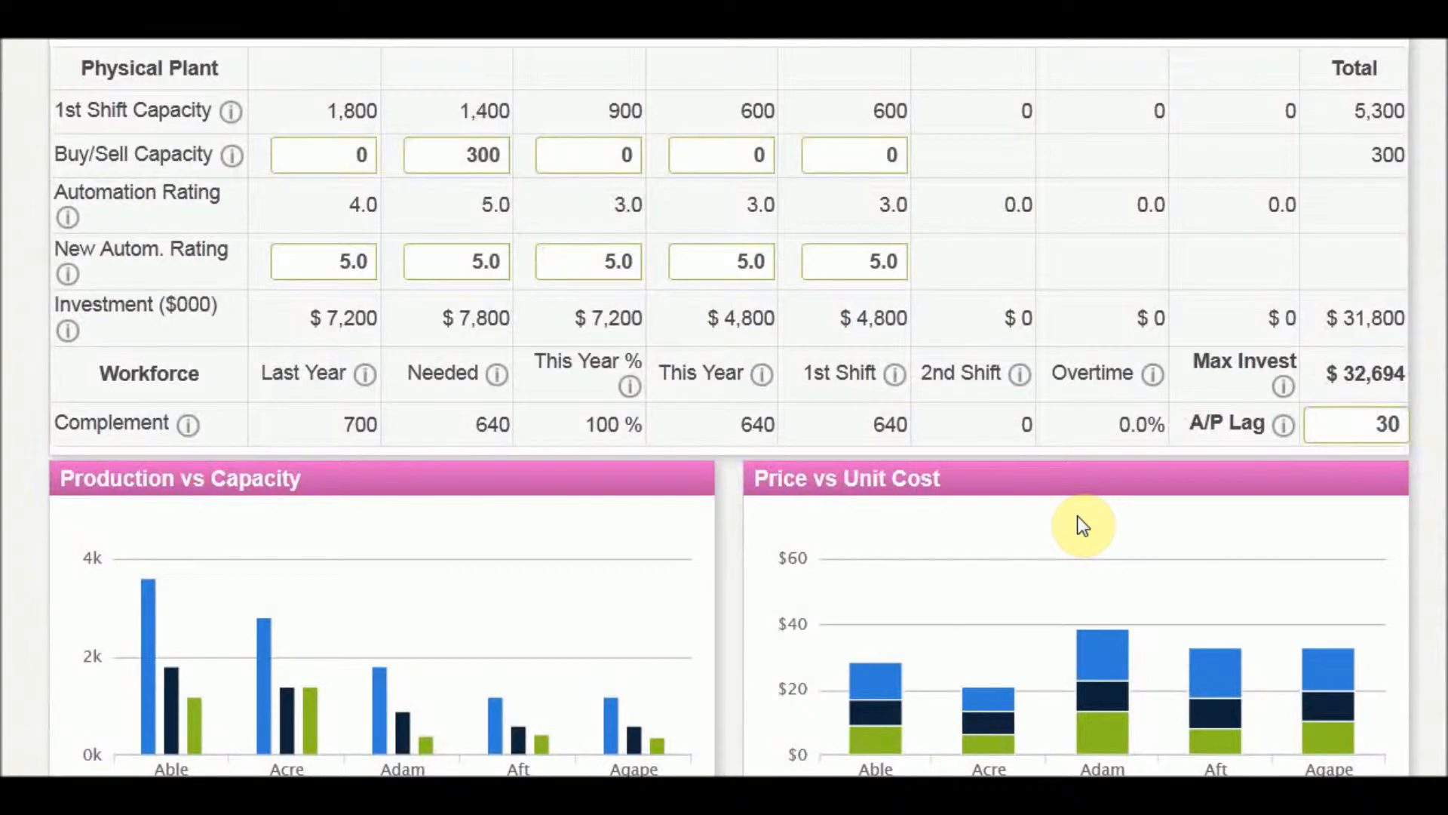
Step: Open the Finance decisions page and look over the figures after the Adam capacity change
scroll(1083, 526, "up", 12)
left_click(750, 64)
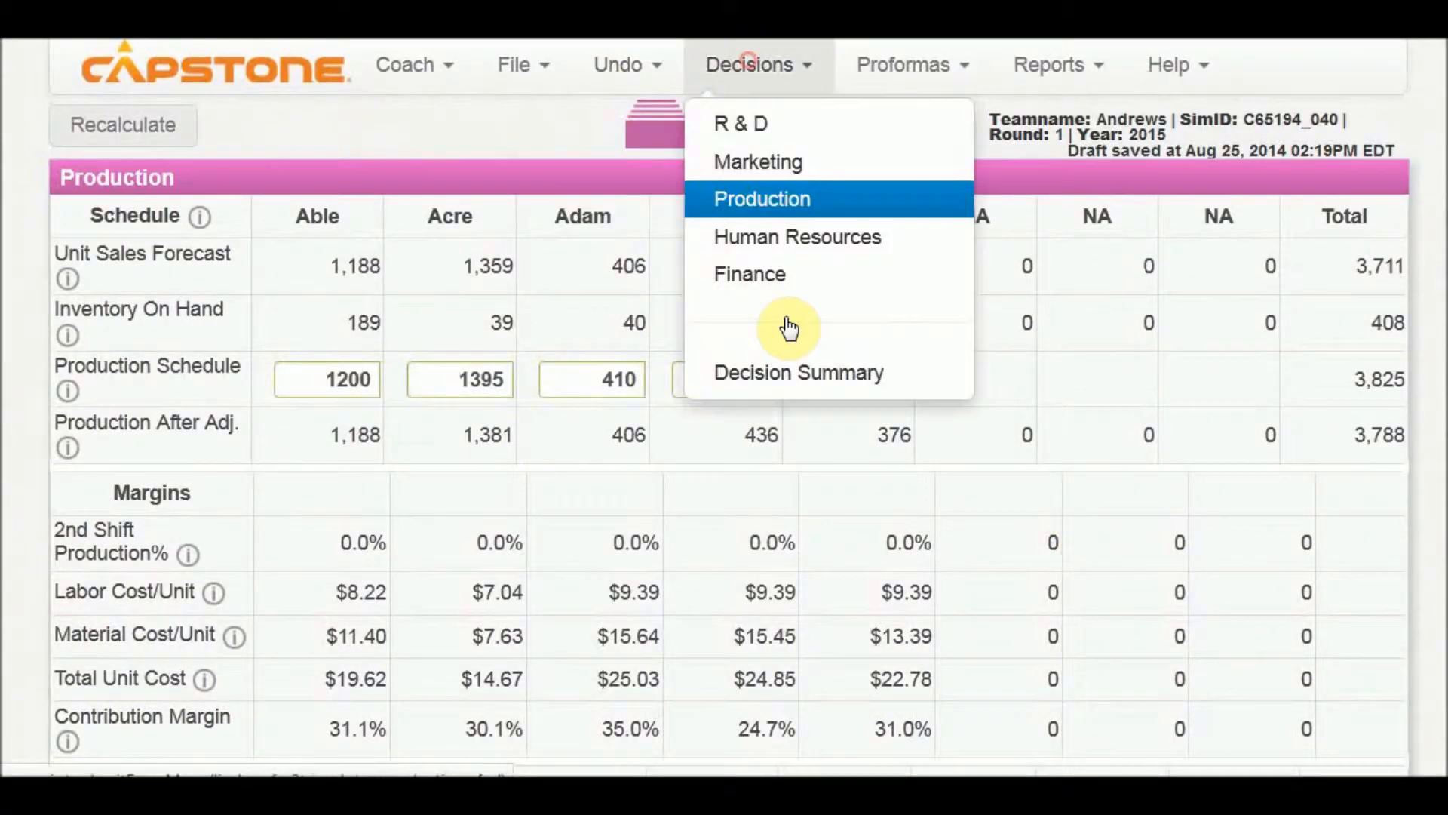
left_click(785, 290)
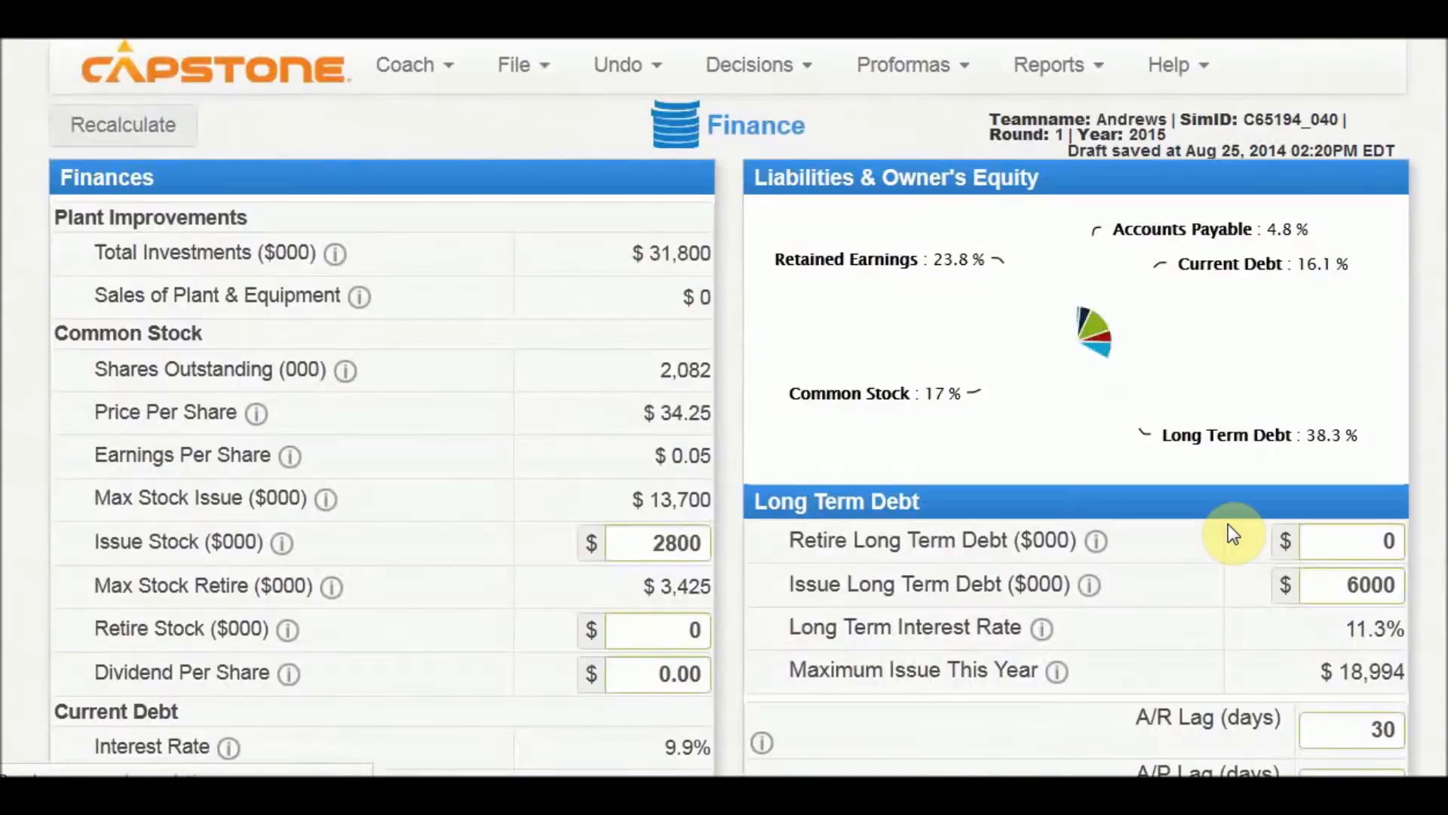
Step: Return to the Production page and check the needed workforce complement
left_click(747, 64)
left_click(762, 203)
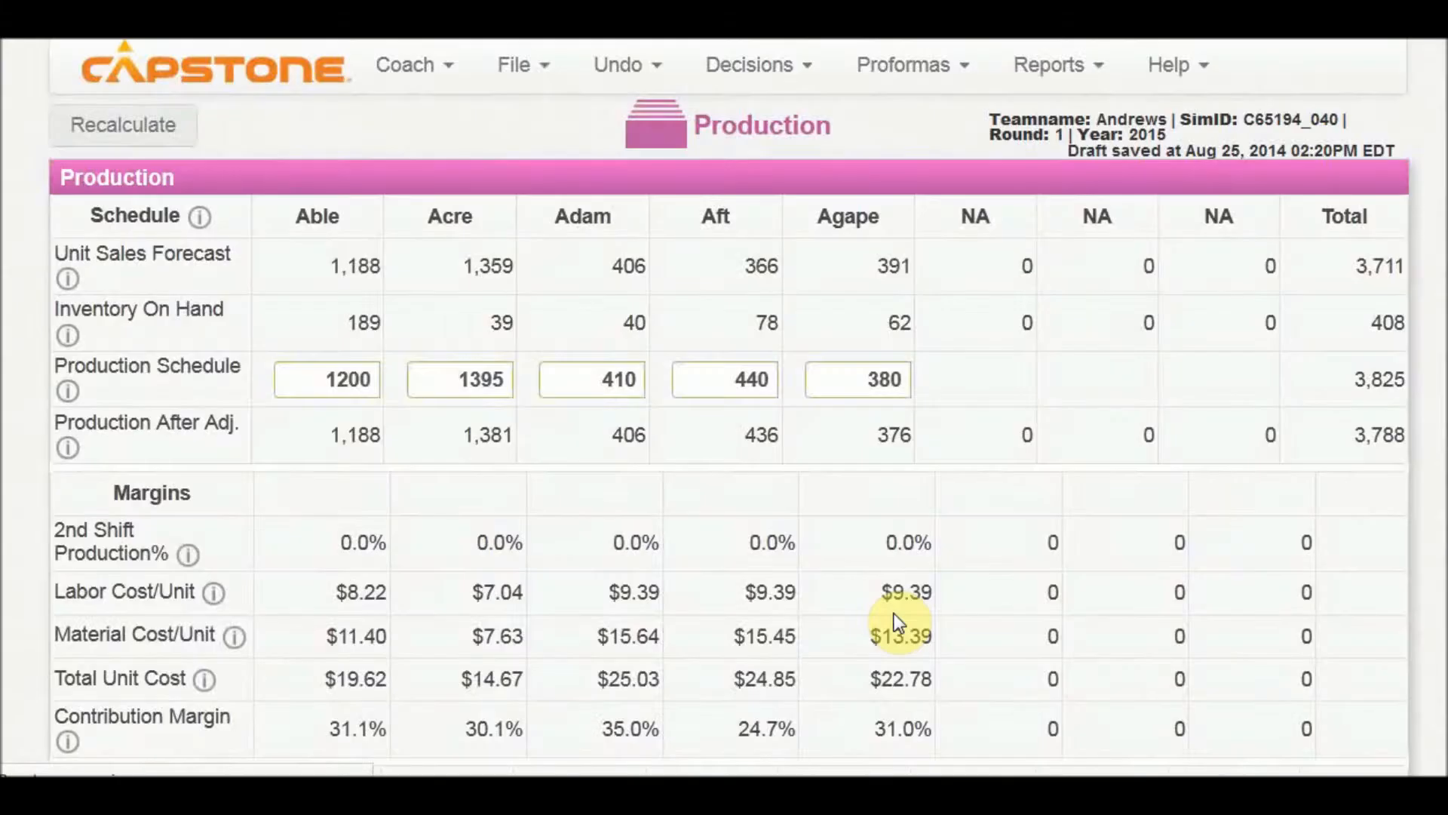
scroll(895, 612, "down", 5)
scroll(895, 612, "down", 4)
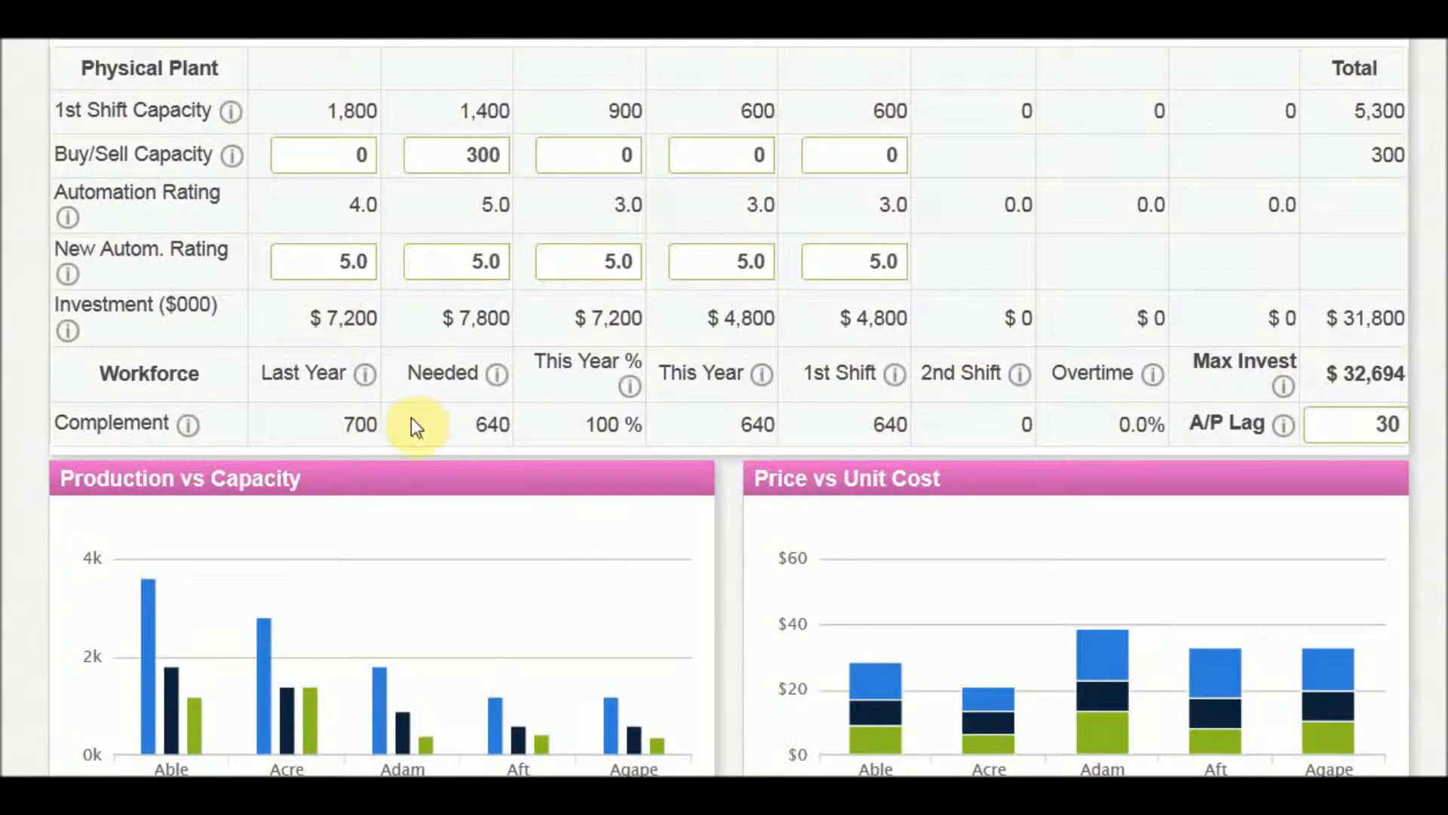
left_click_drag(457, 427, 504, 426)
Step: Open the Human Resources page and review the staffing, recruiting and separation costs, and labor negotiation figures
scroll(672, 605, "up", 9)
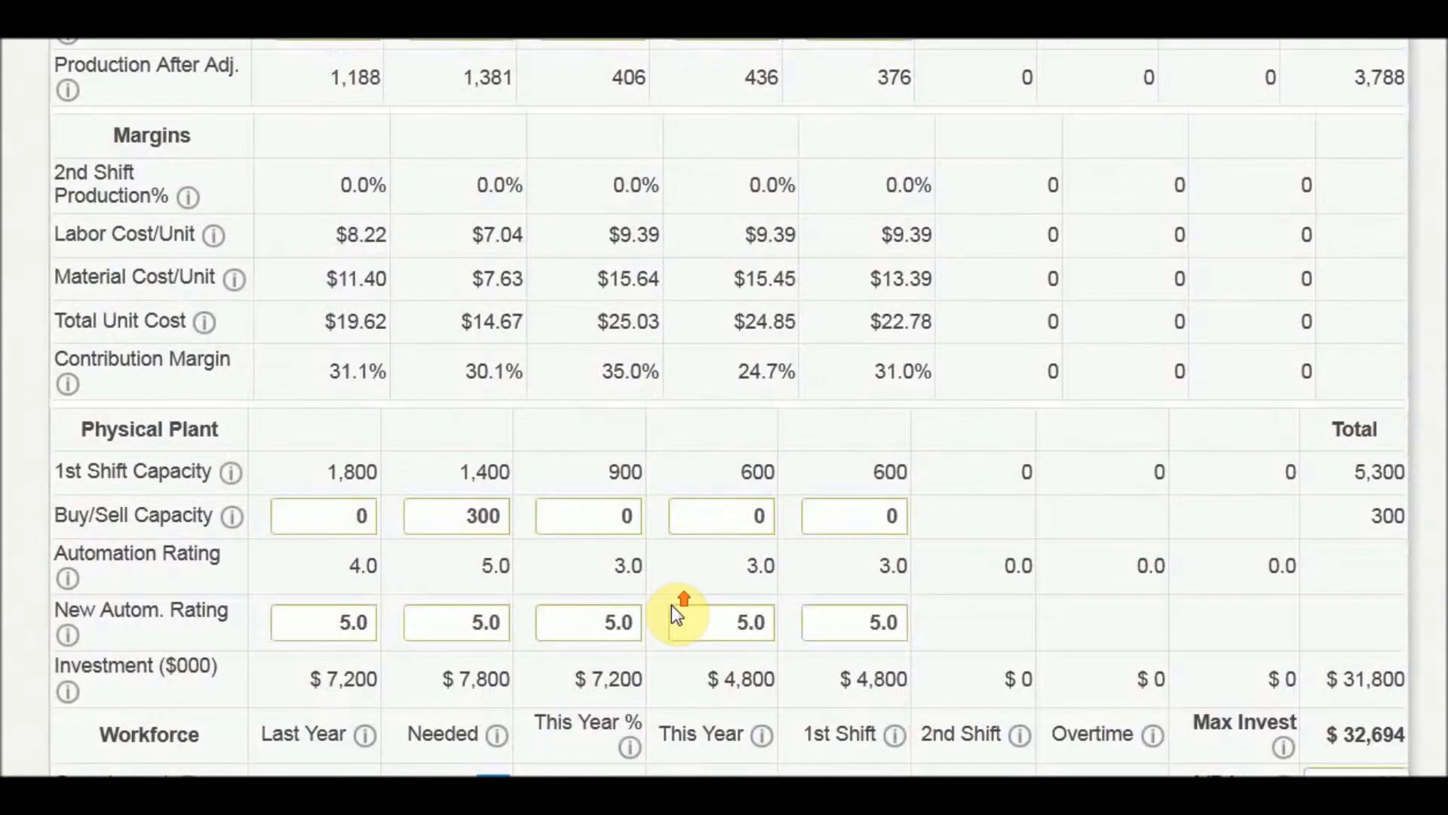
scroll(660, 537, "up", 1)
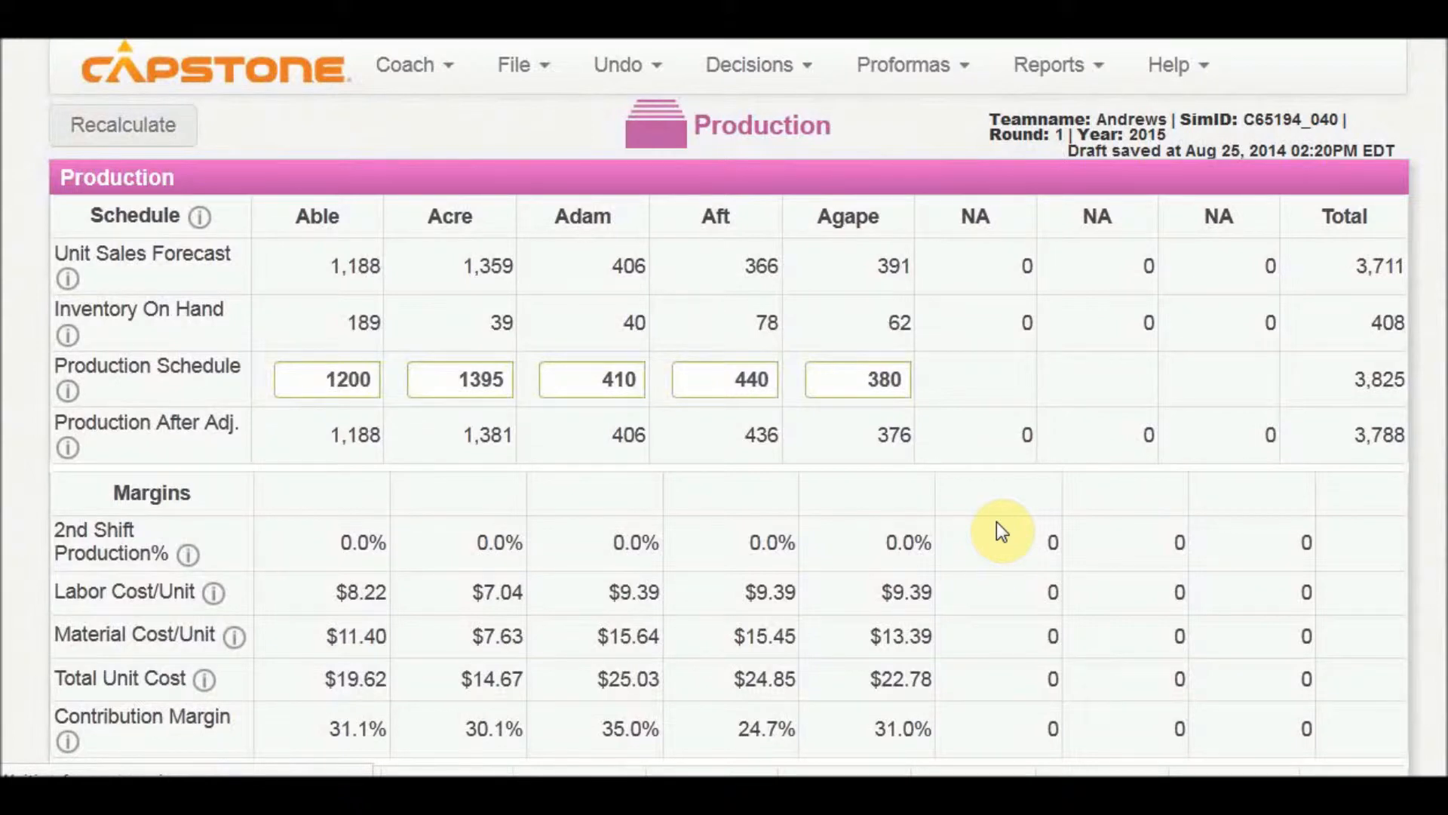
scroll(998, 522, "down", 1)
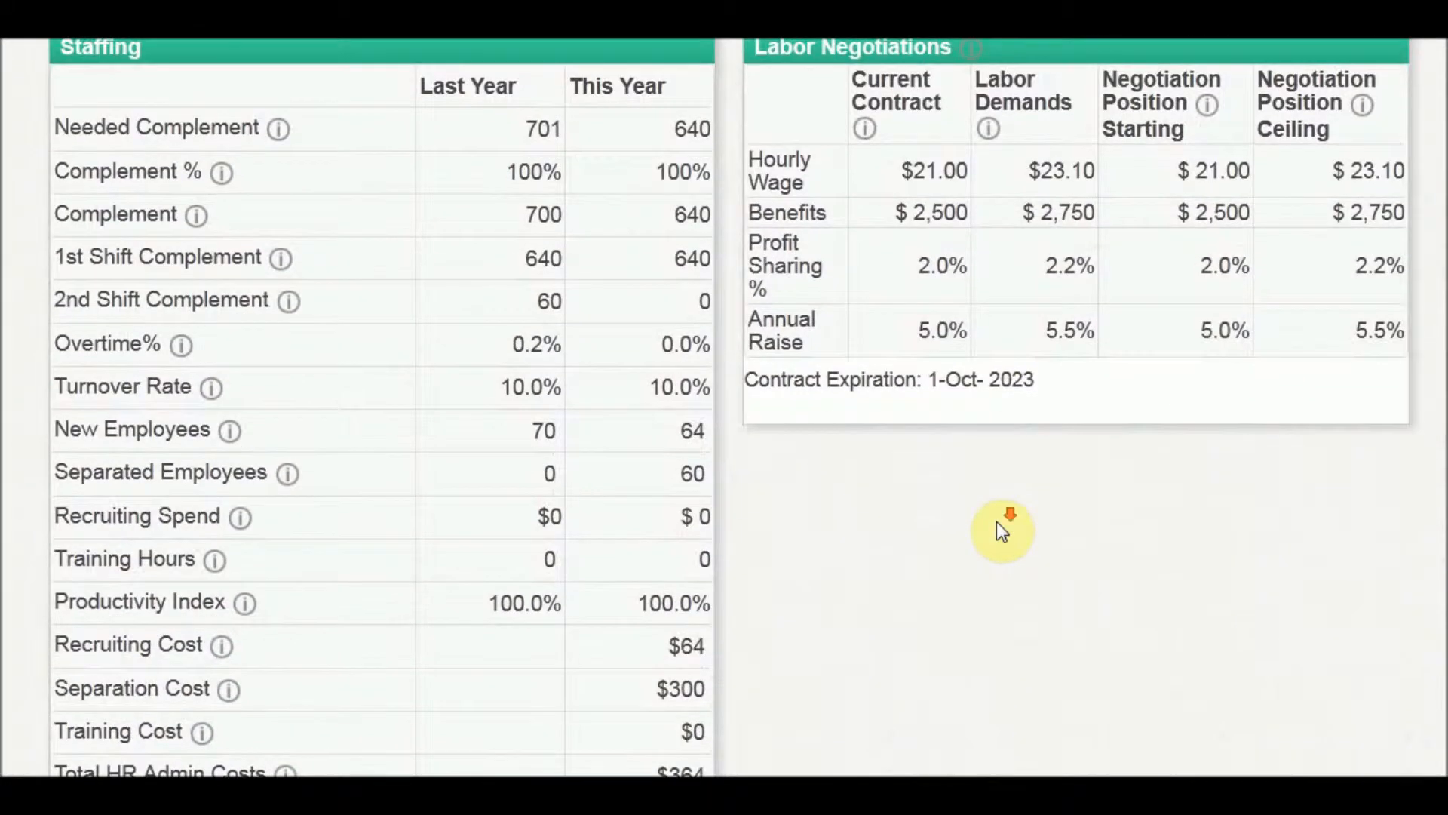
scroll(997, 522, "down", 2)
scroll(997, 522, "up", 5)
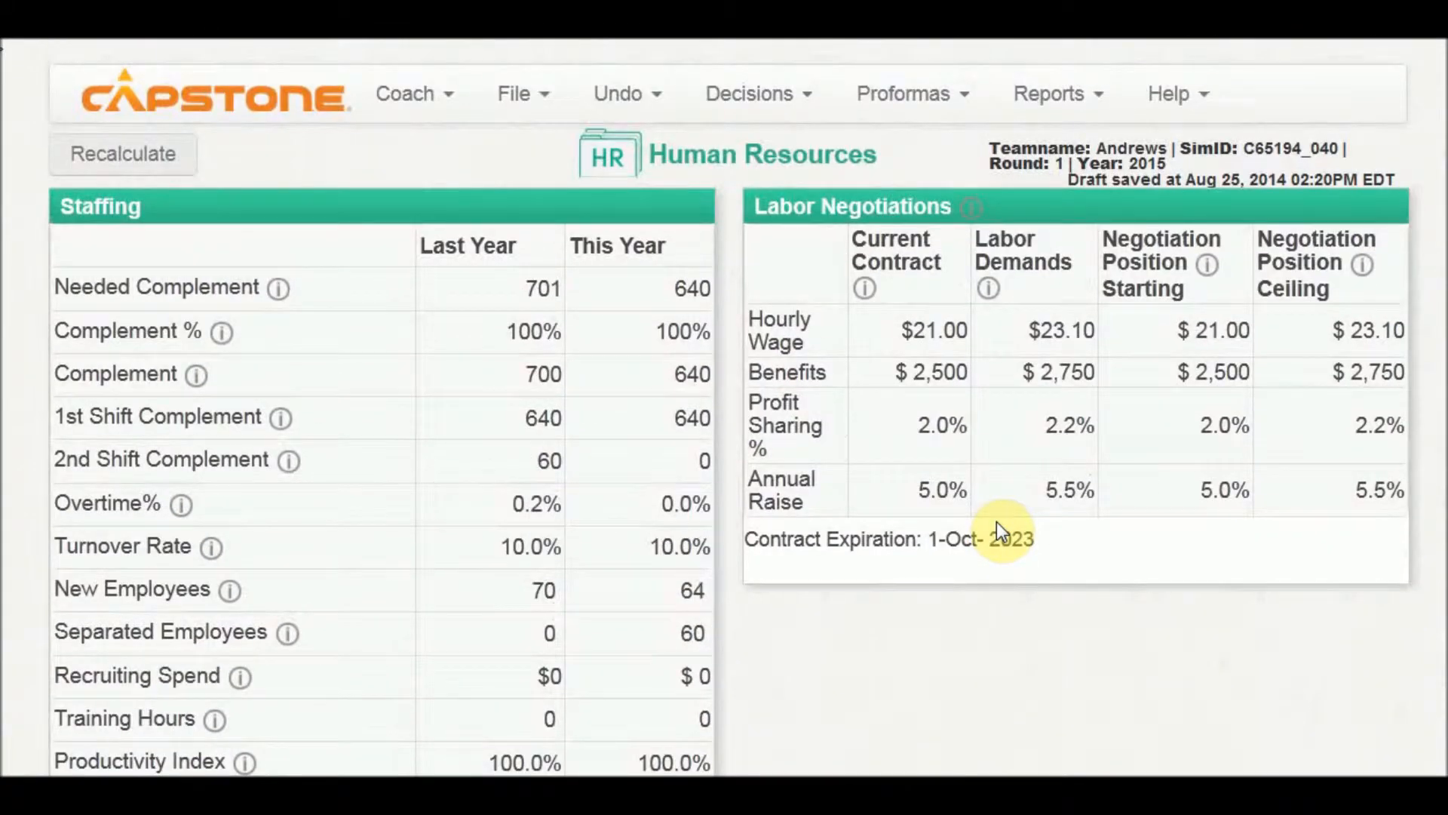
scroll(997, 523, "down", 2)
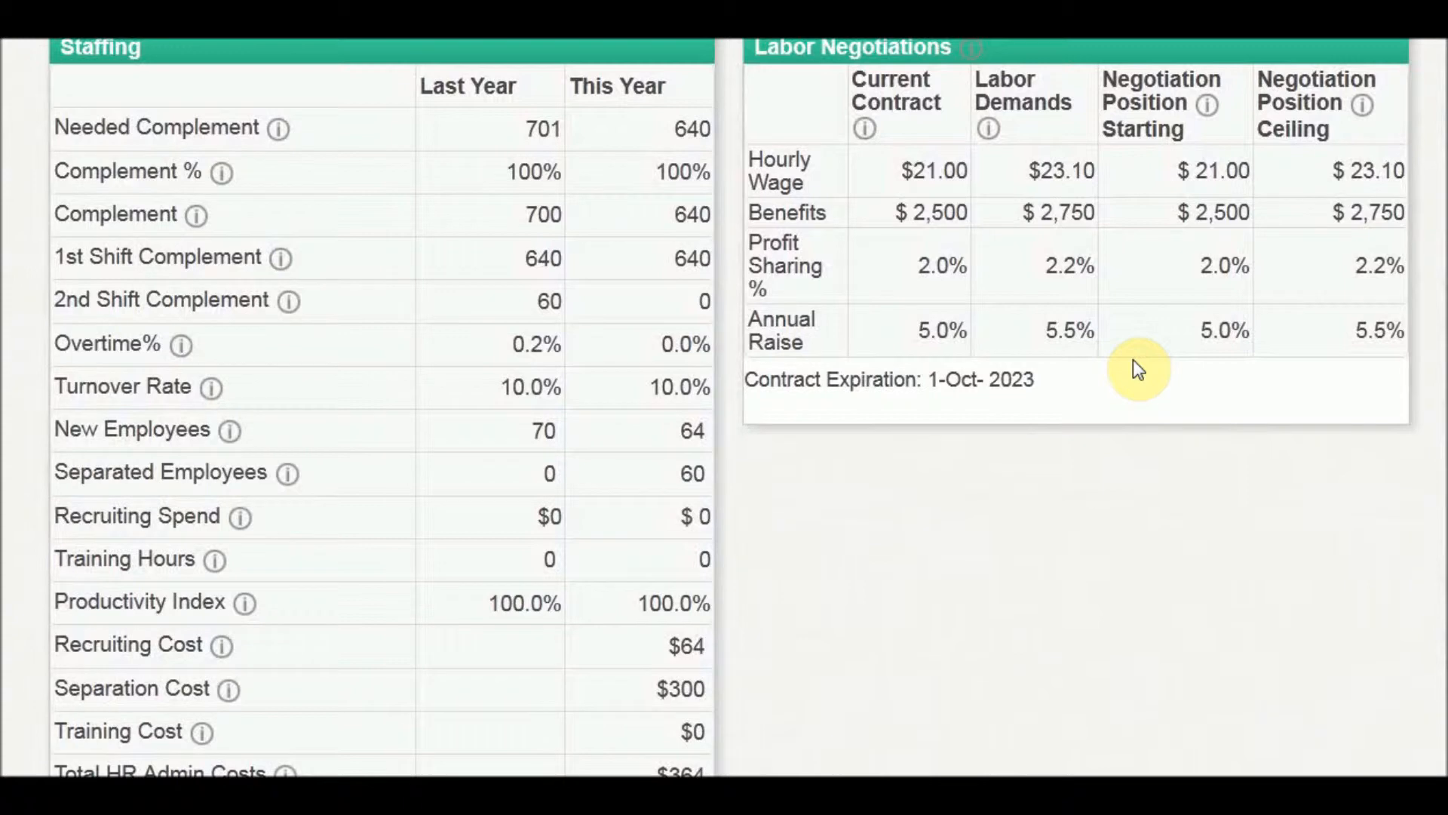
scroll(1134, 359, "down", 2)
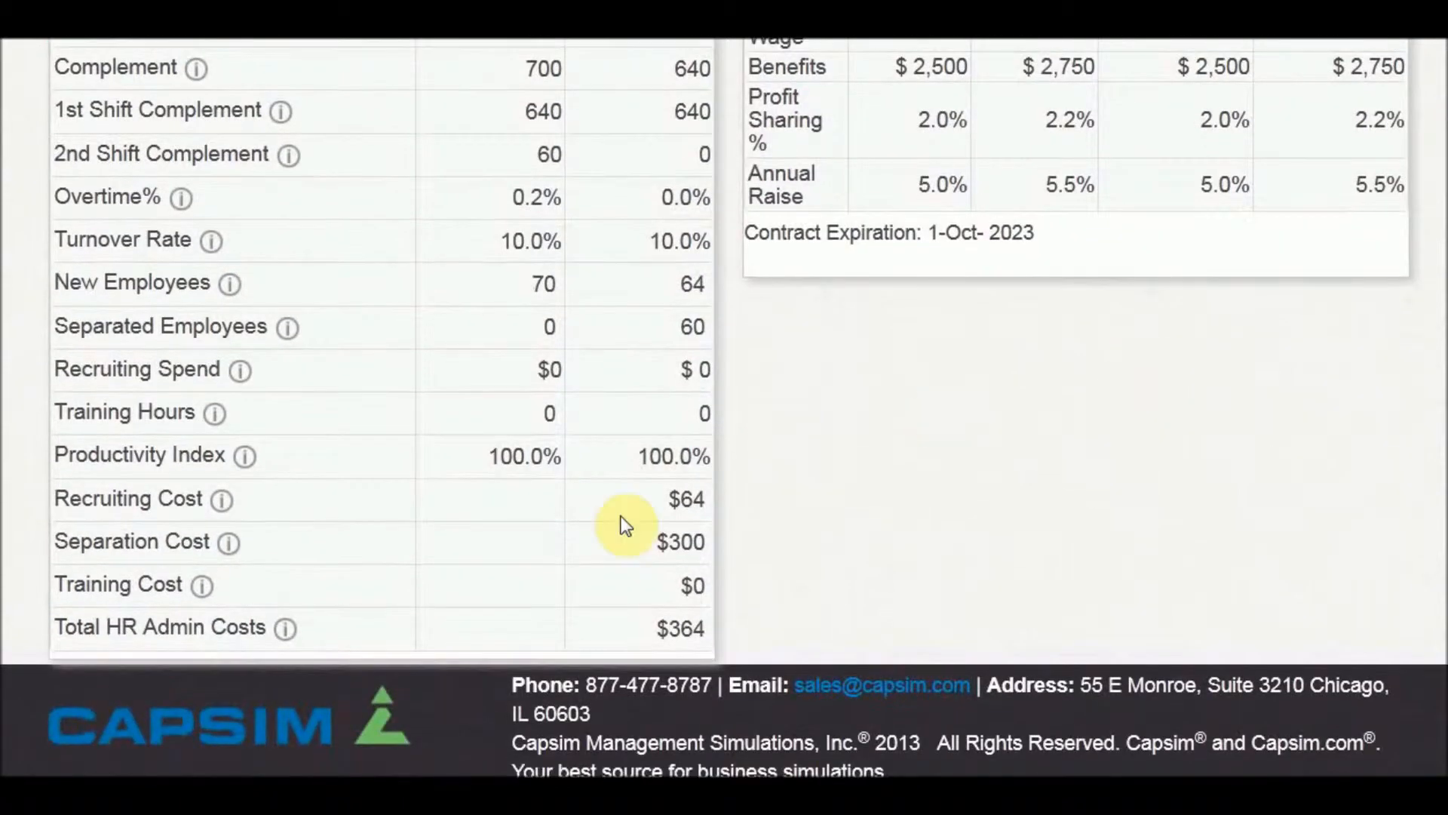
scroll(703, 487, "up", 6)
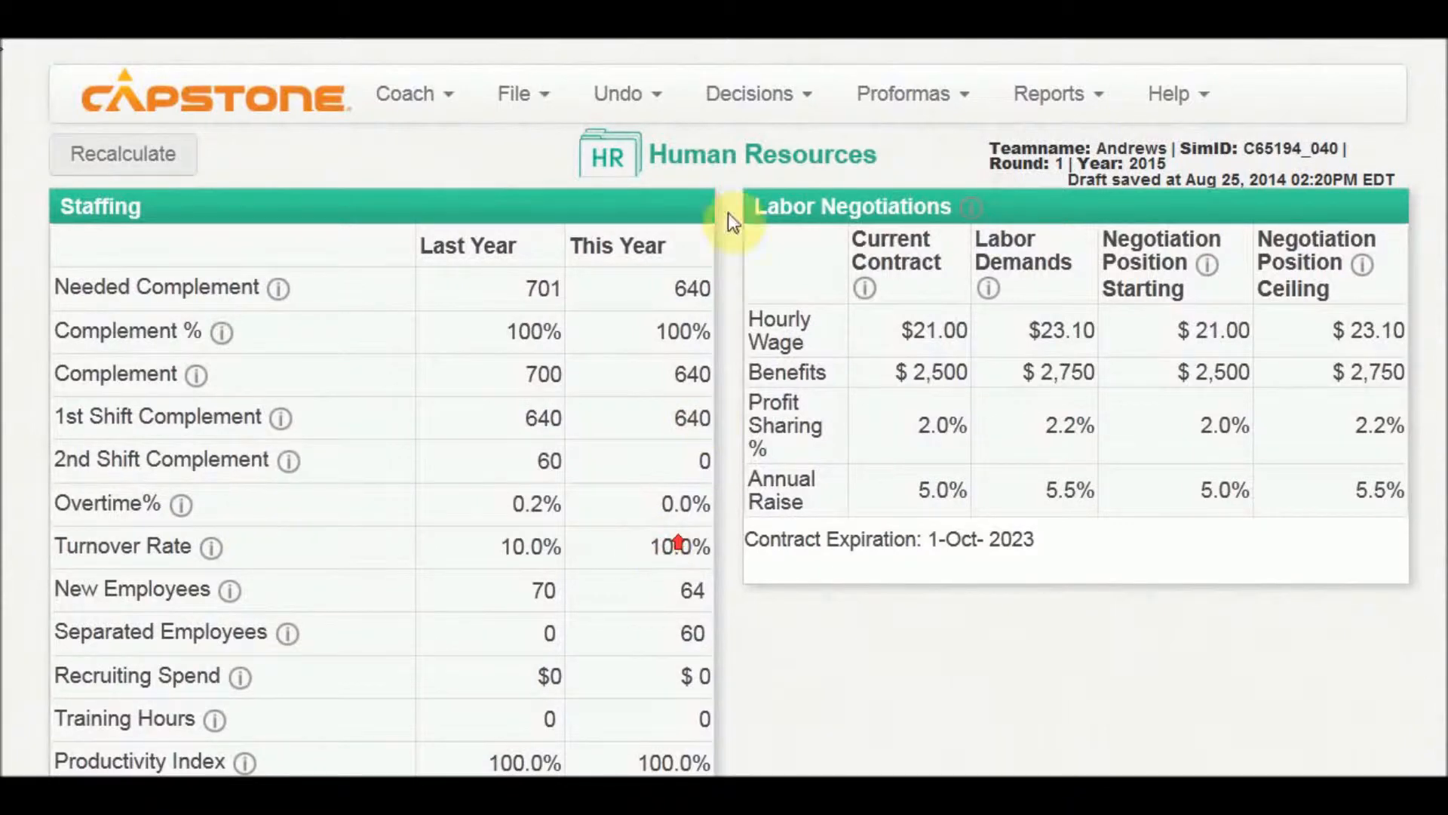
Step: Open the Finance page and review the December 31, 2015 cash position against the current debt and long-term debt amounts
left_click(717, 88)
left_click(729, 316)
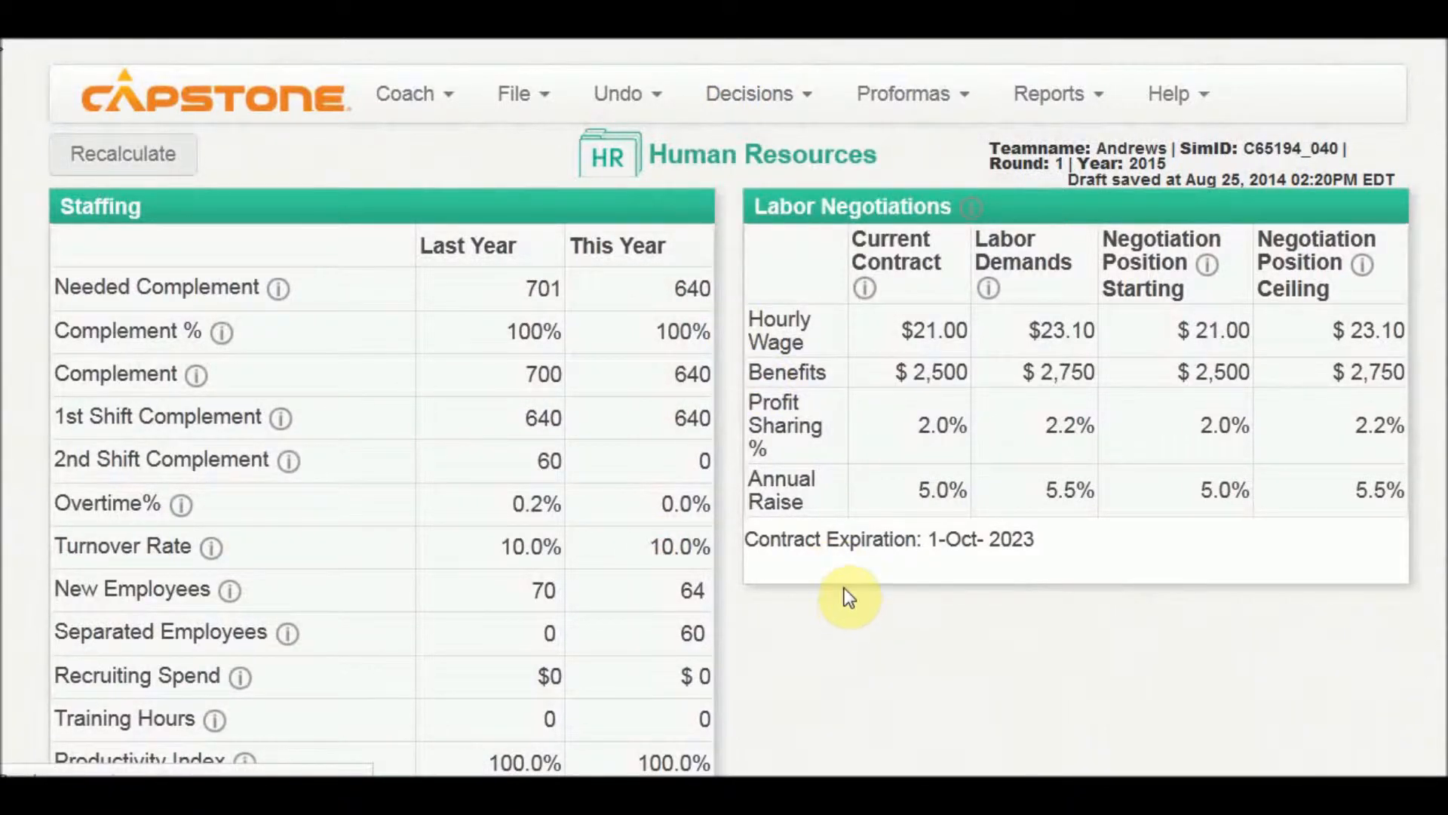
scroll(844, 563, "down", 2)
scroll(844, 562, "down", 2)
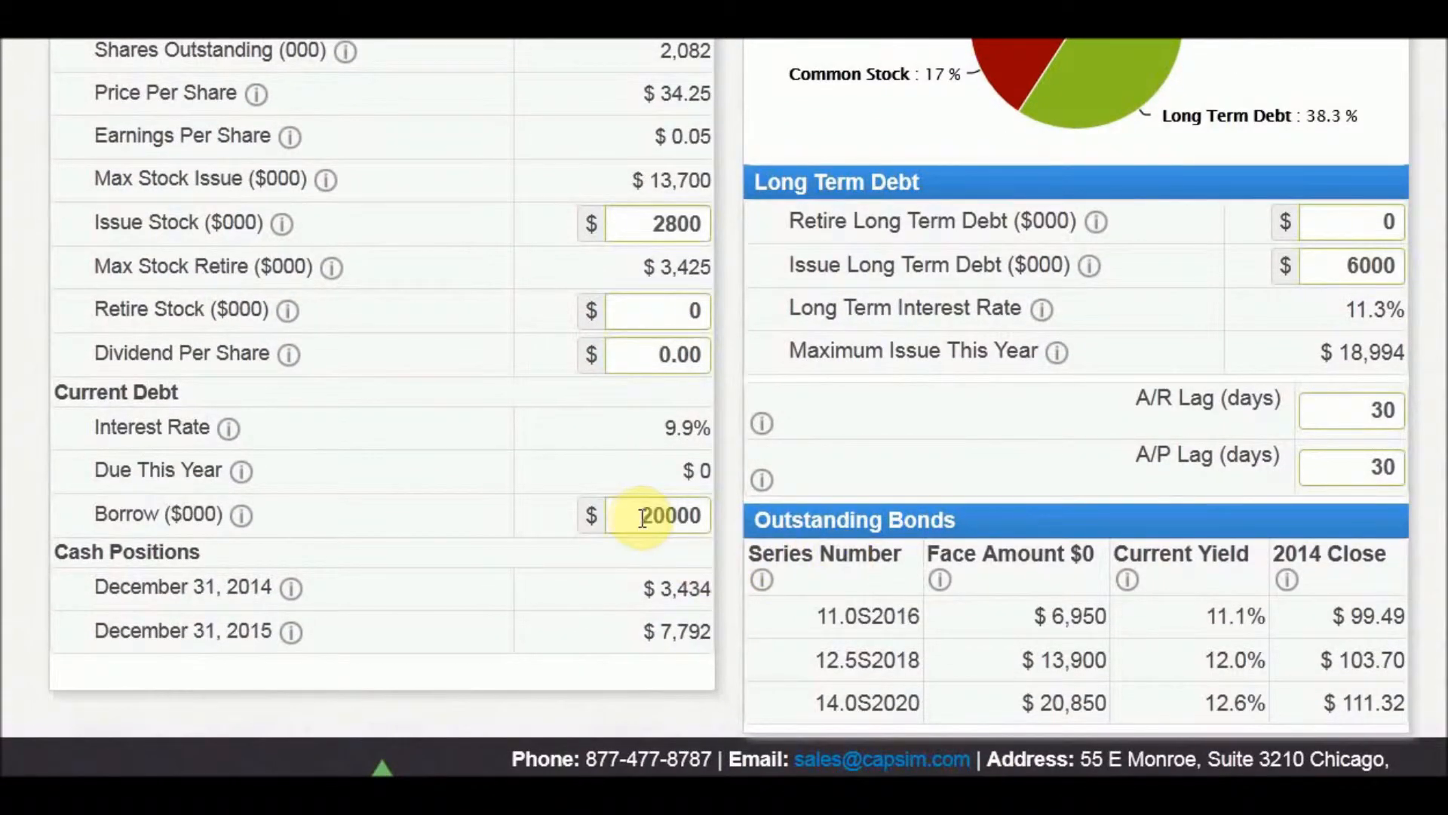
scroll(830, 556, "up", 2)
scroll(829, 551, "down", 3)
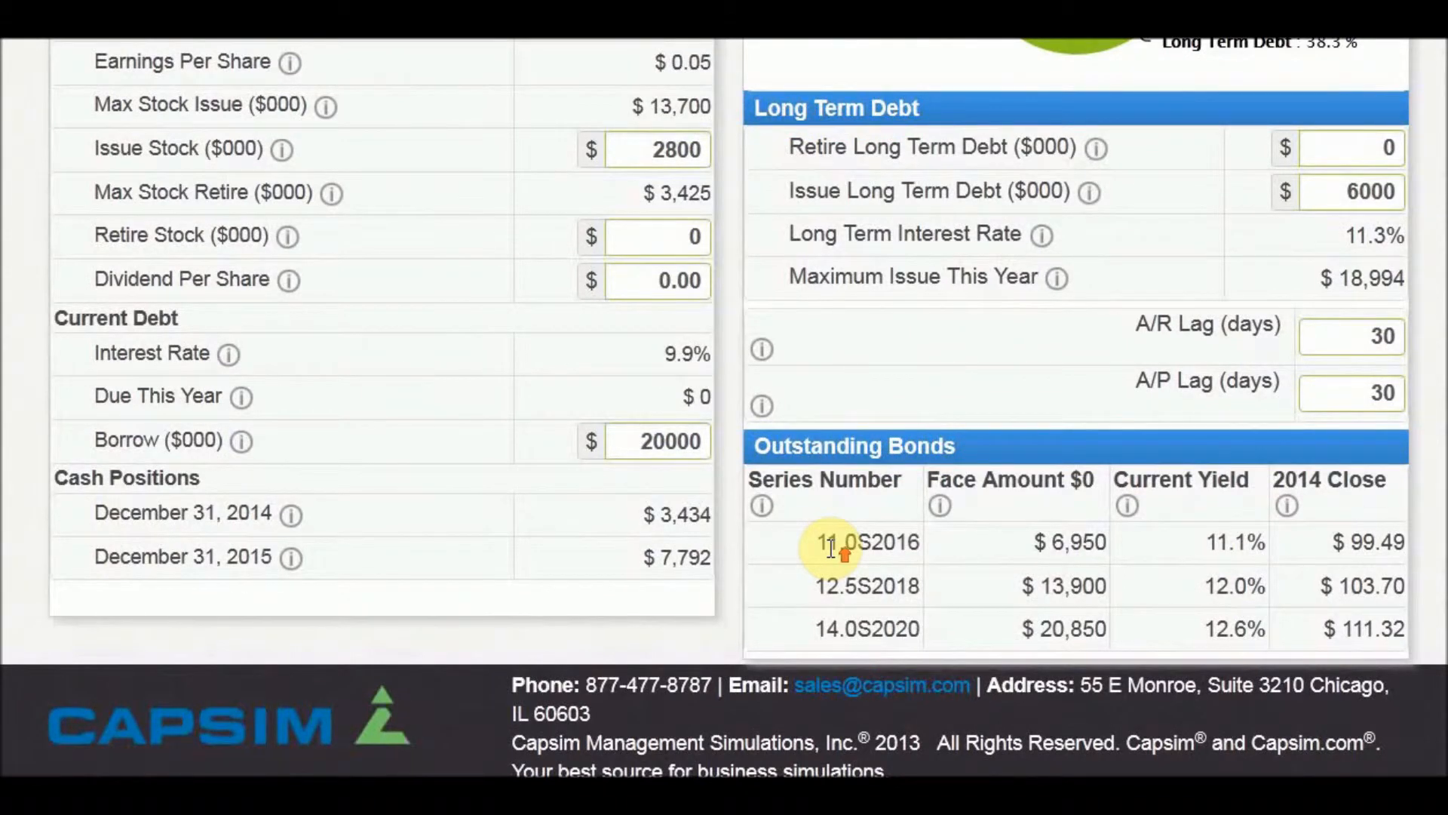
scroll(830, 549, "up", 2)
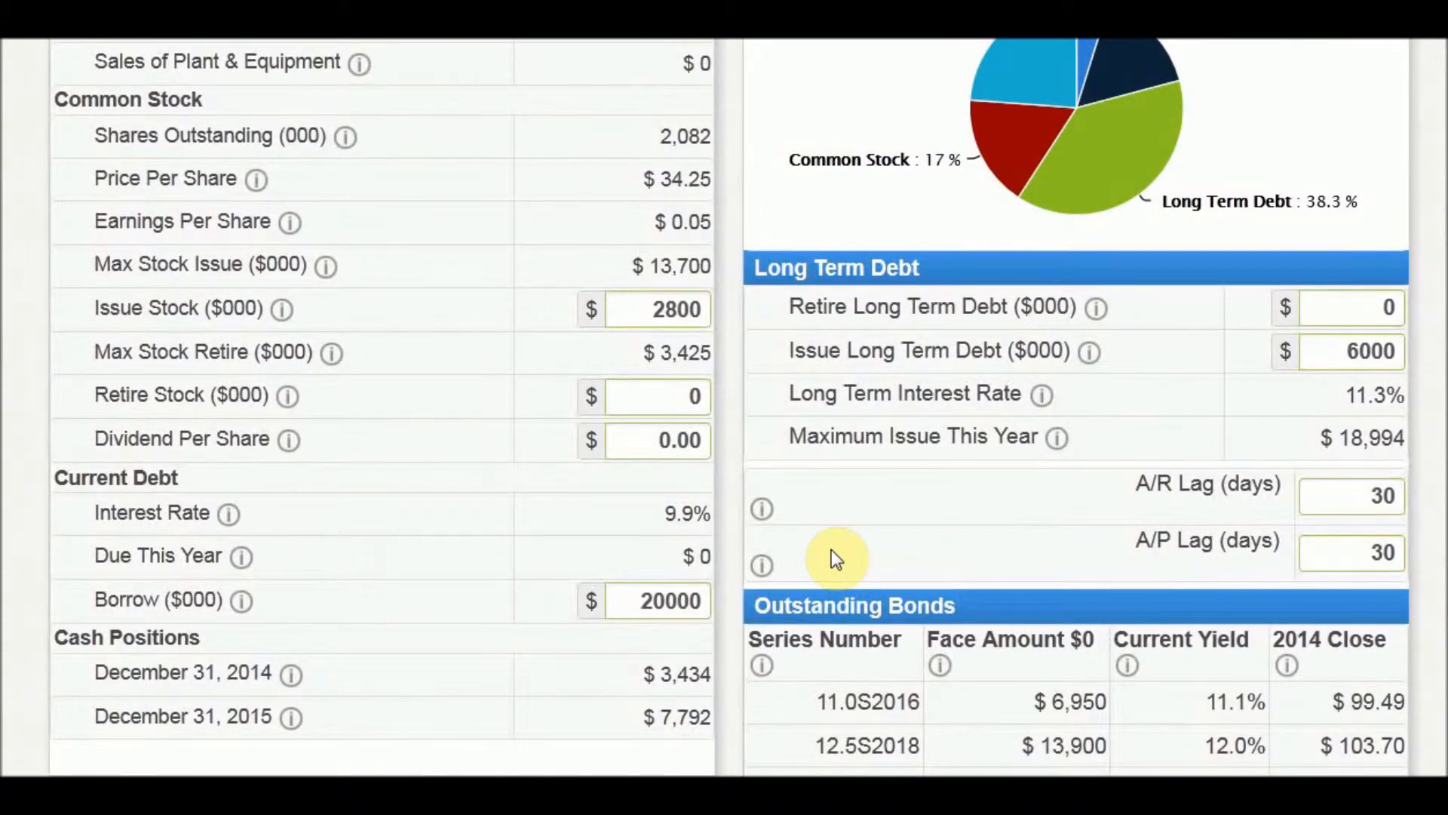
Step: Look over the Production page's schedule and margins, and the Marketing page's prices, budgets and forecasts
left_click_drag(642, 601, 660, 601)
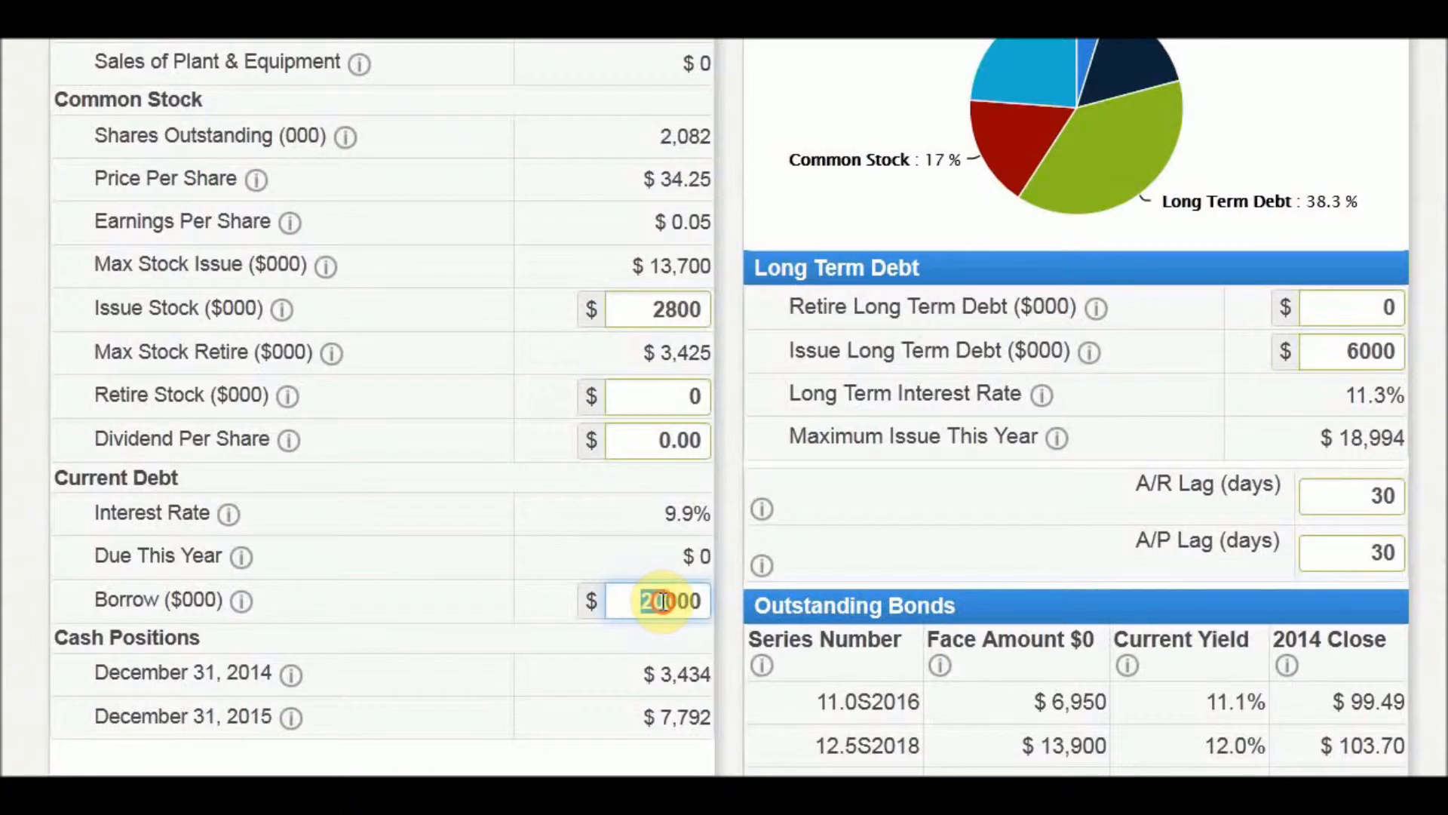
scroll(823, 577, "up", 3)
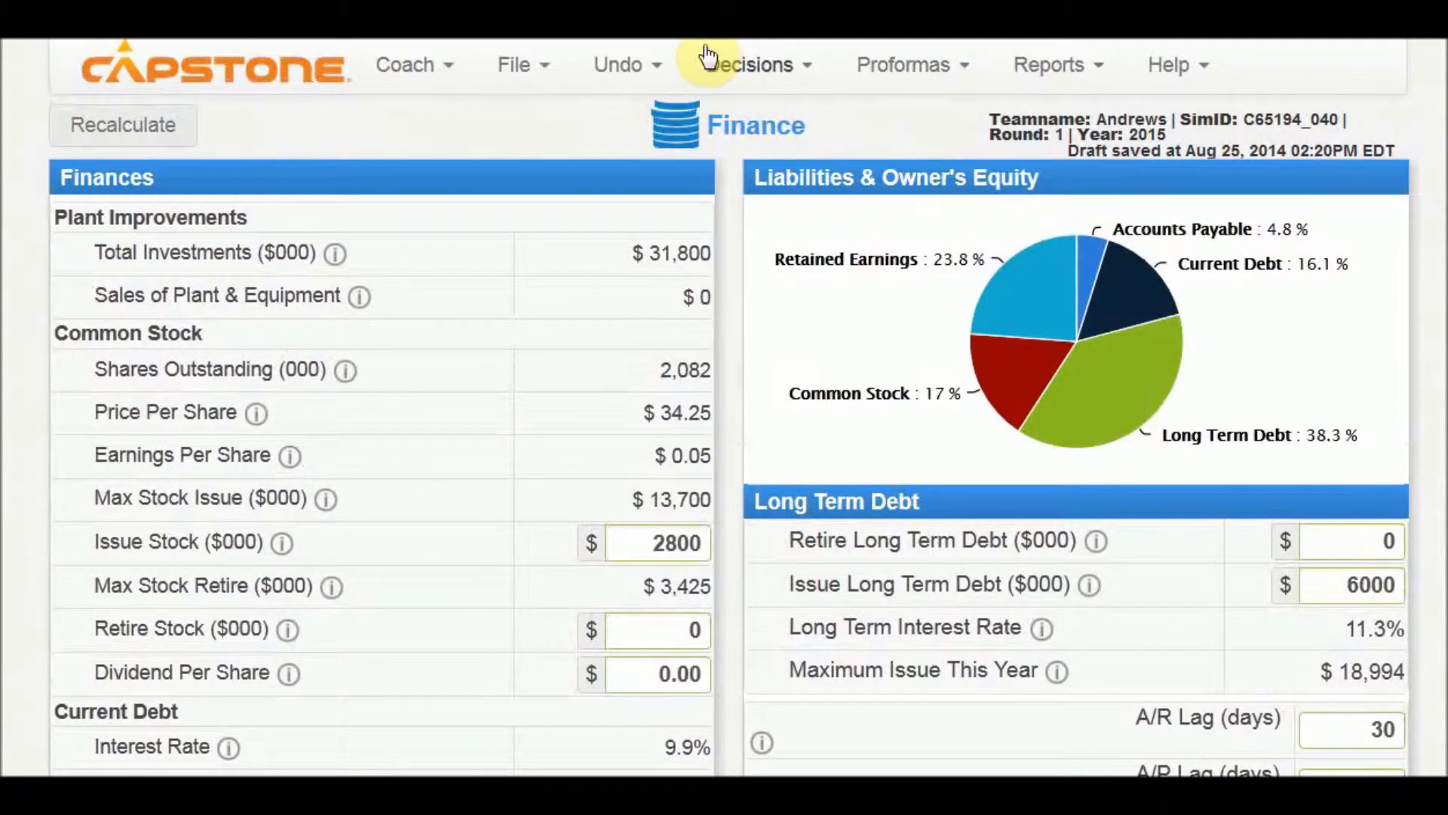
left_click(733, 68)
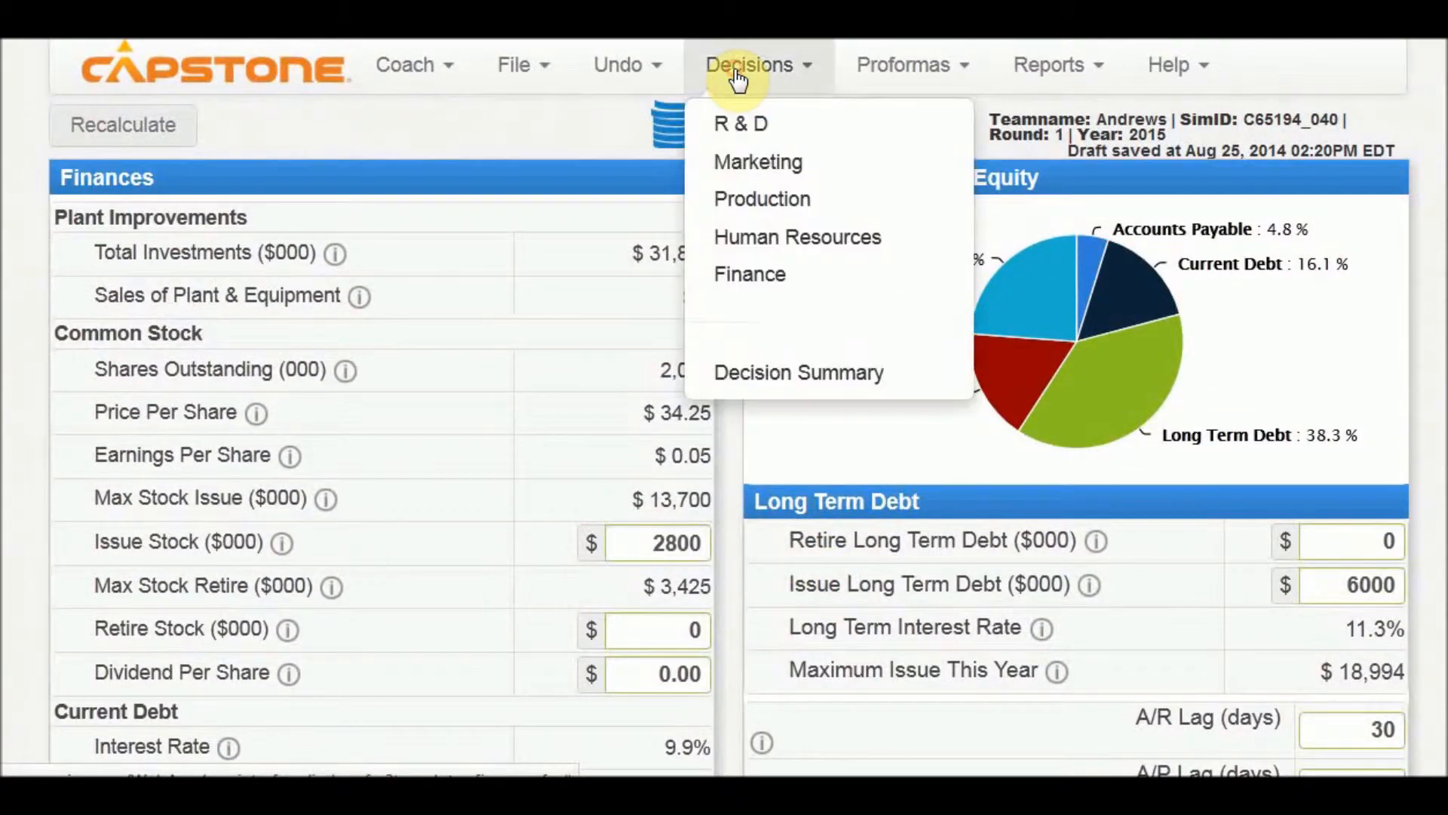
left_click(741, 199)
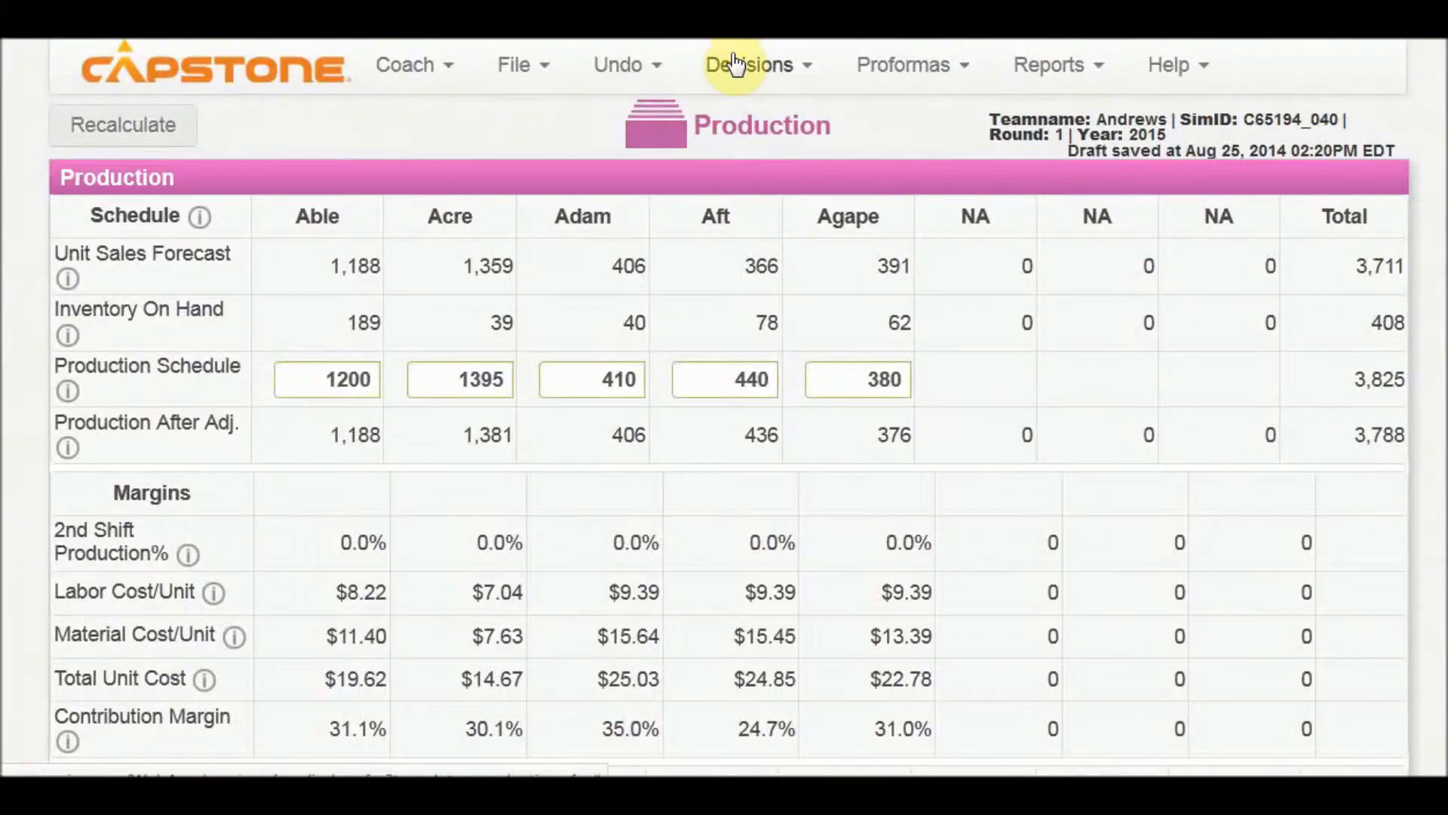
left_click(735, 64)
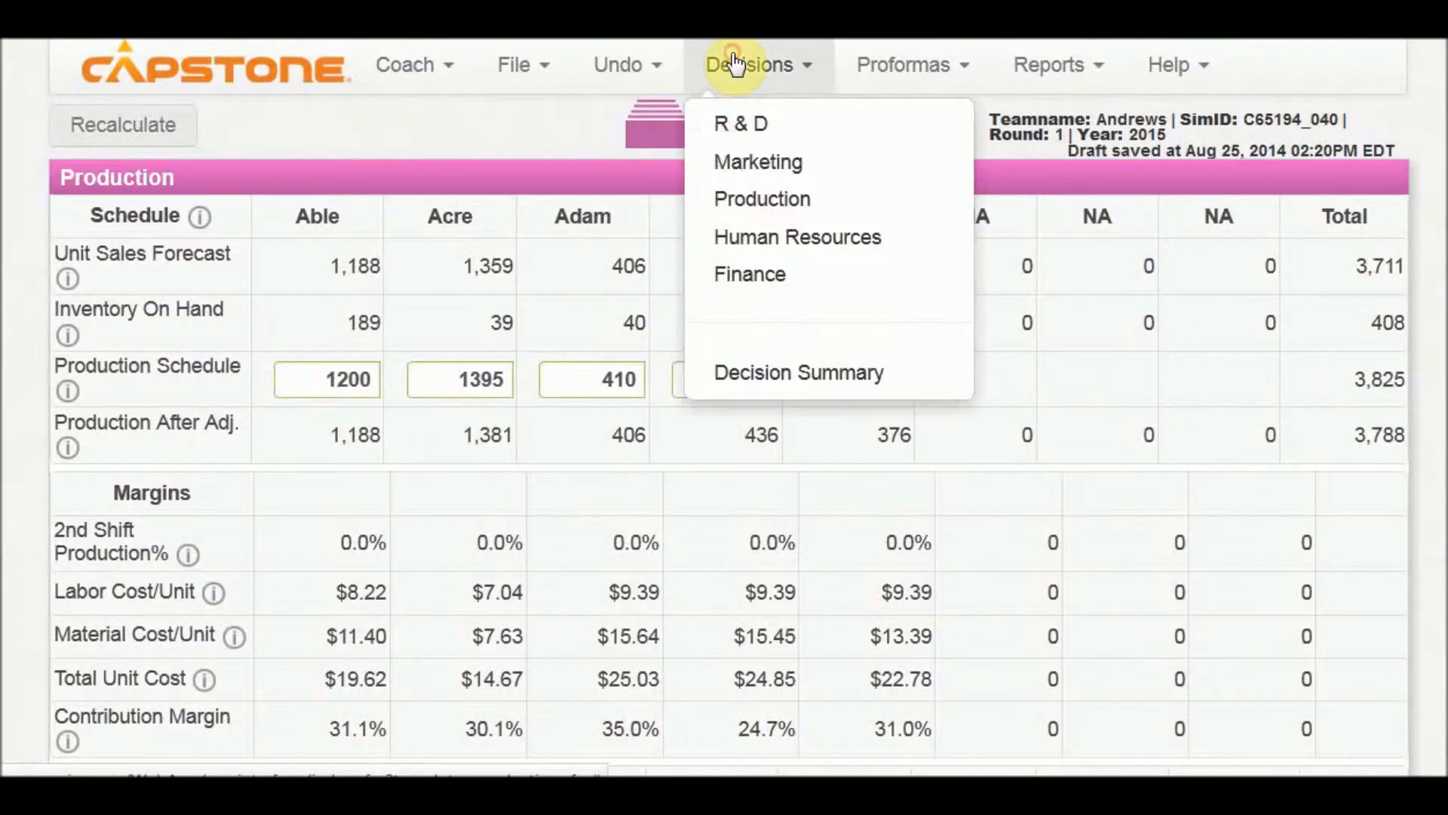
left_click(768, 155)
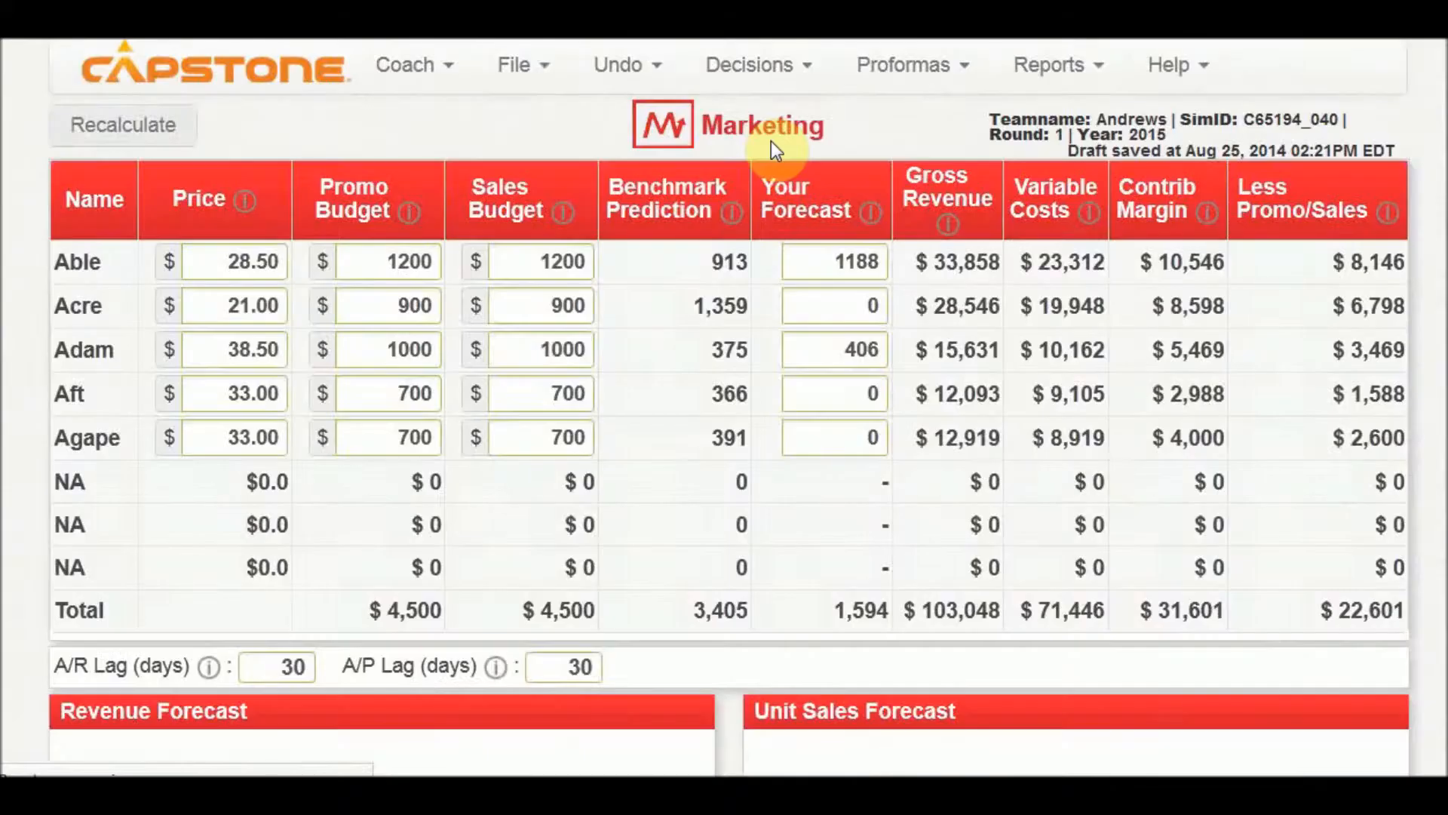
Step: Open the R&D page and review the product specifications, revision dates, costs and perceptual map
left_click(749, 67)
left_click(747, 123)
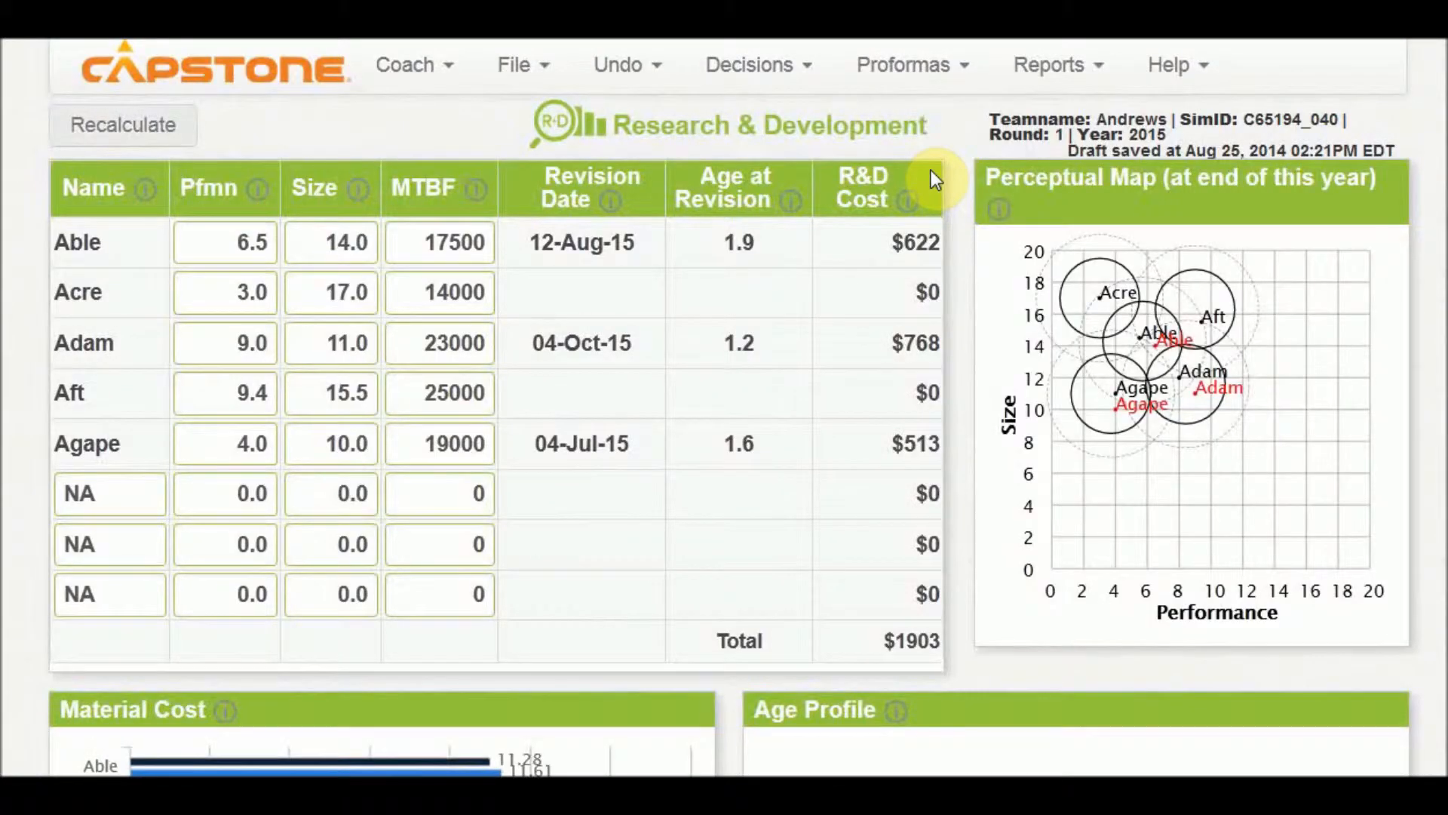
scroll(961, 455, "down", 5)
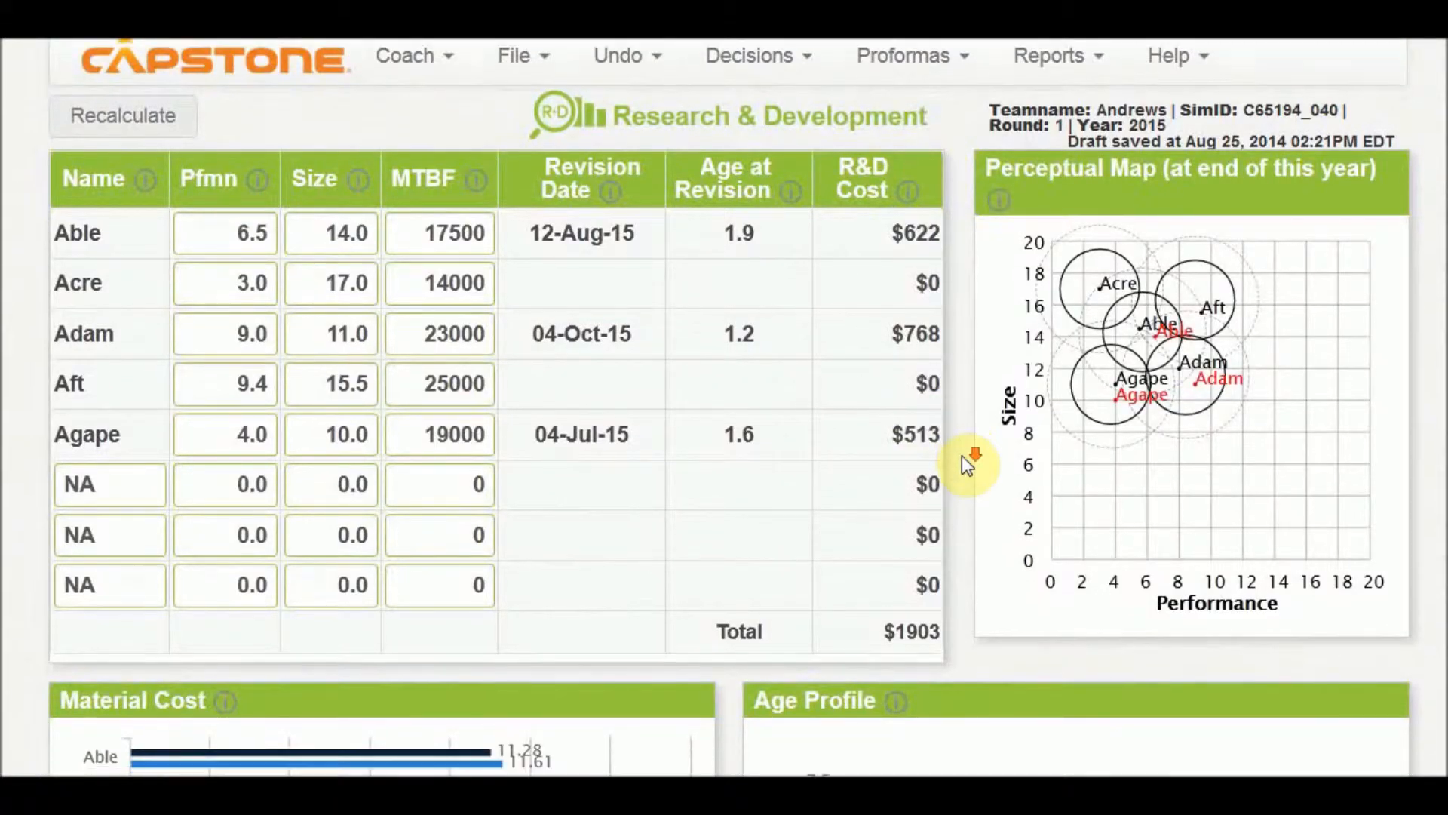
scroll(962, 456, "up", 5)
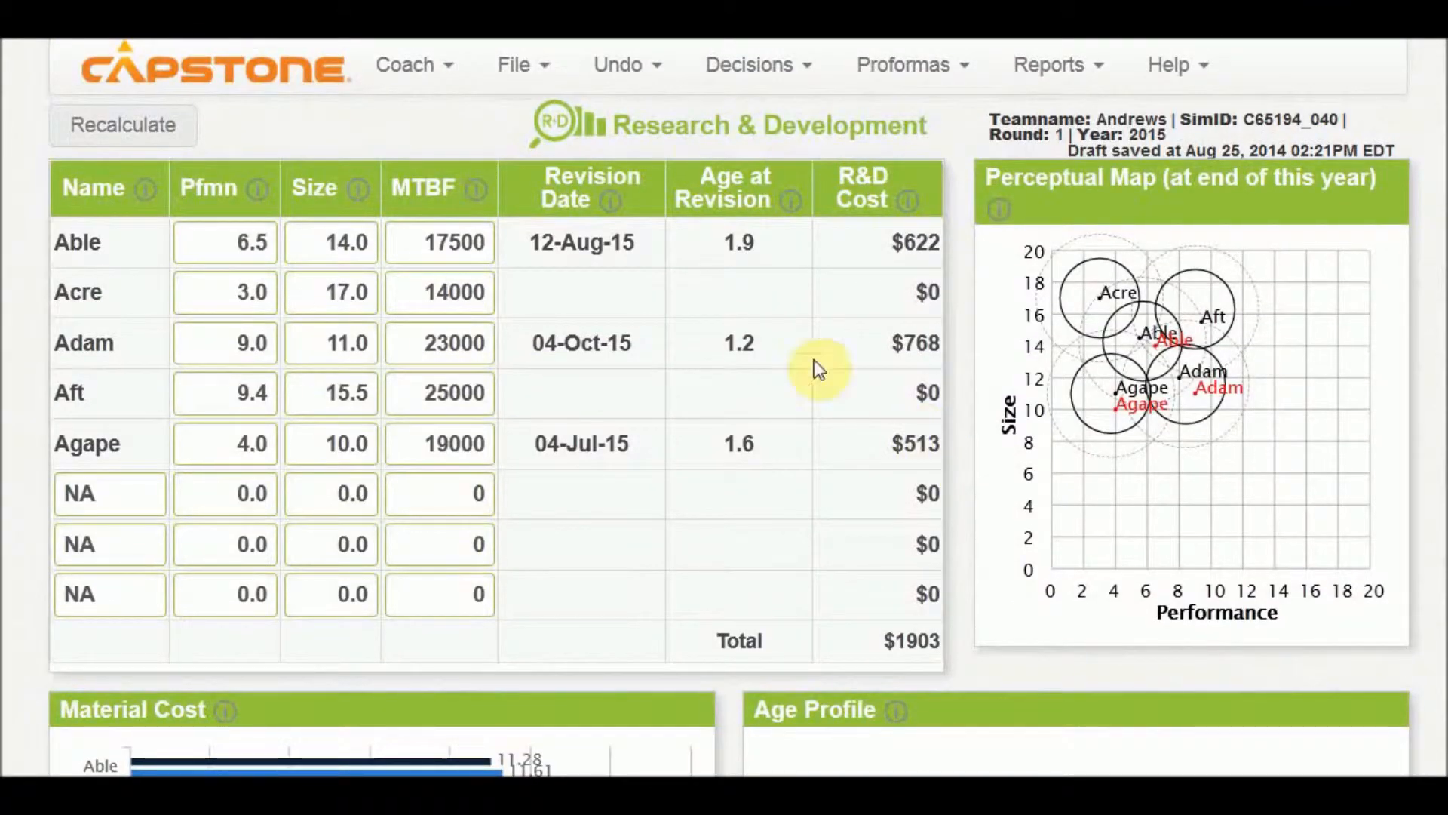
Step: Go through the Marketing and Production pages again and bring up the Finance page
left_click(720, 64)
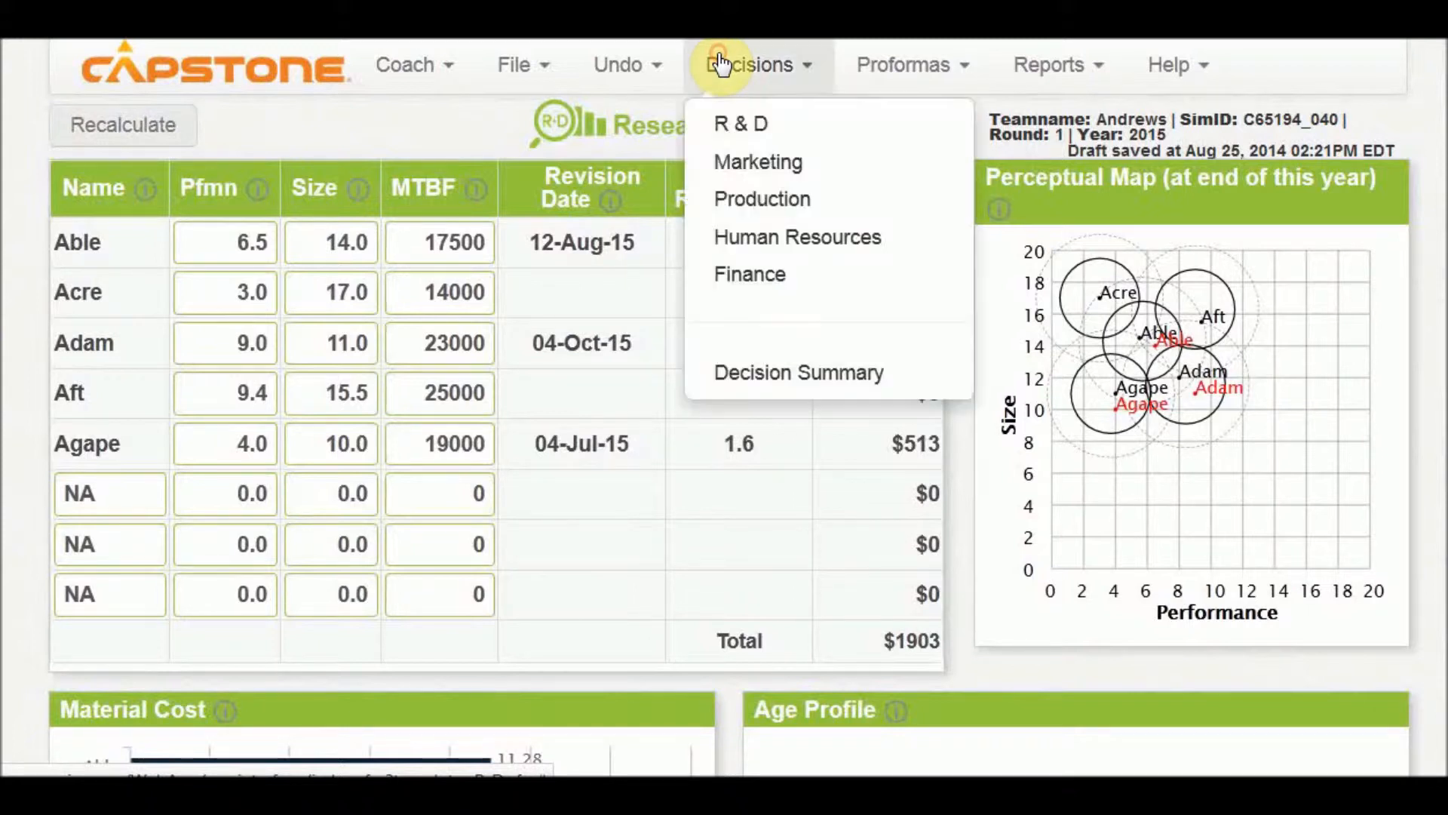
left_click(754, 172)
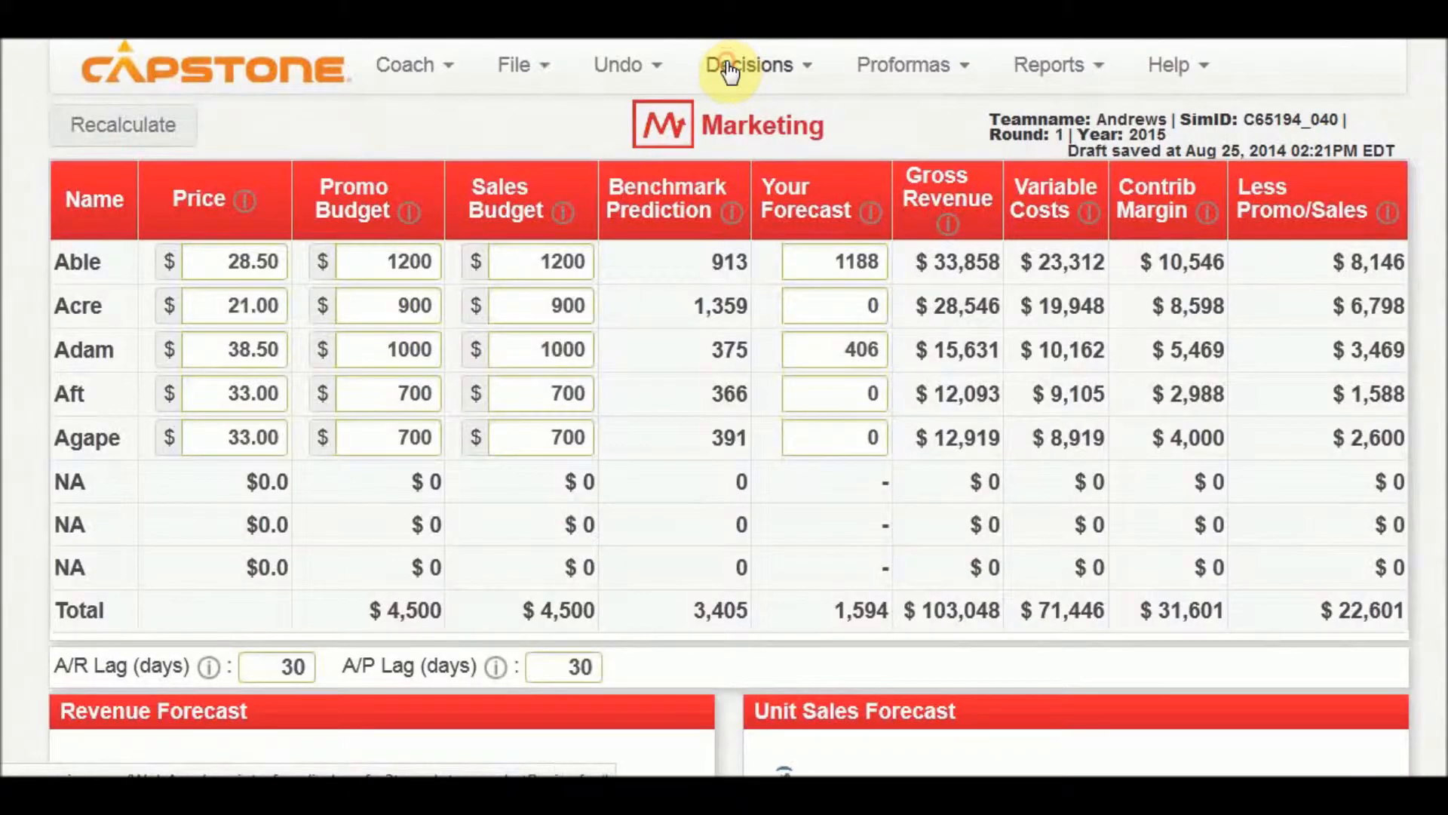
left_click(729, 67)
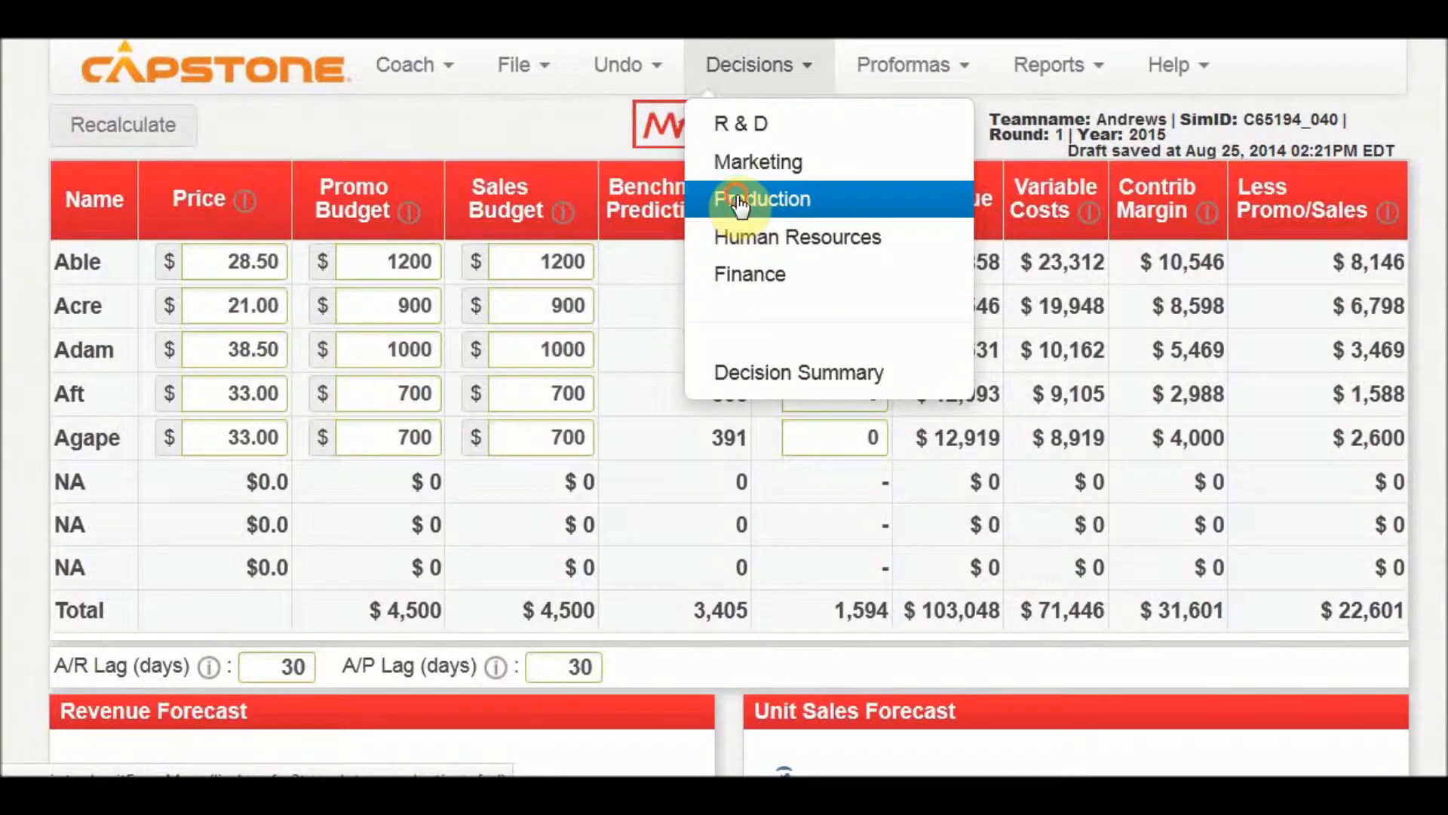
left_click(740, 203)
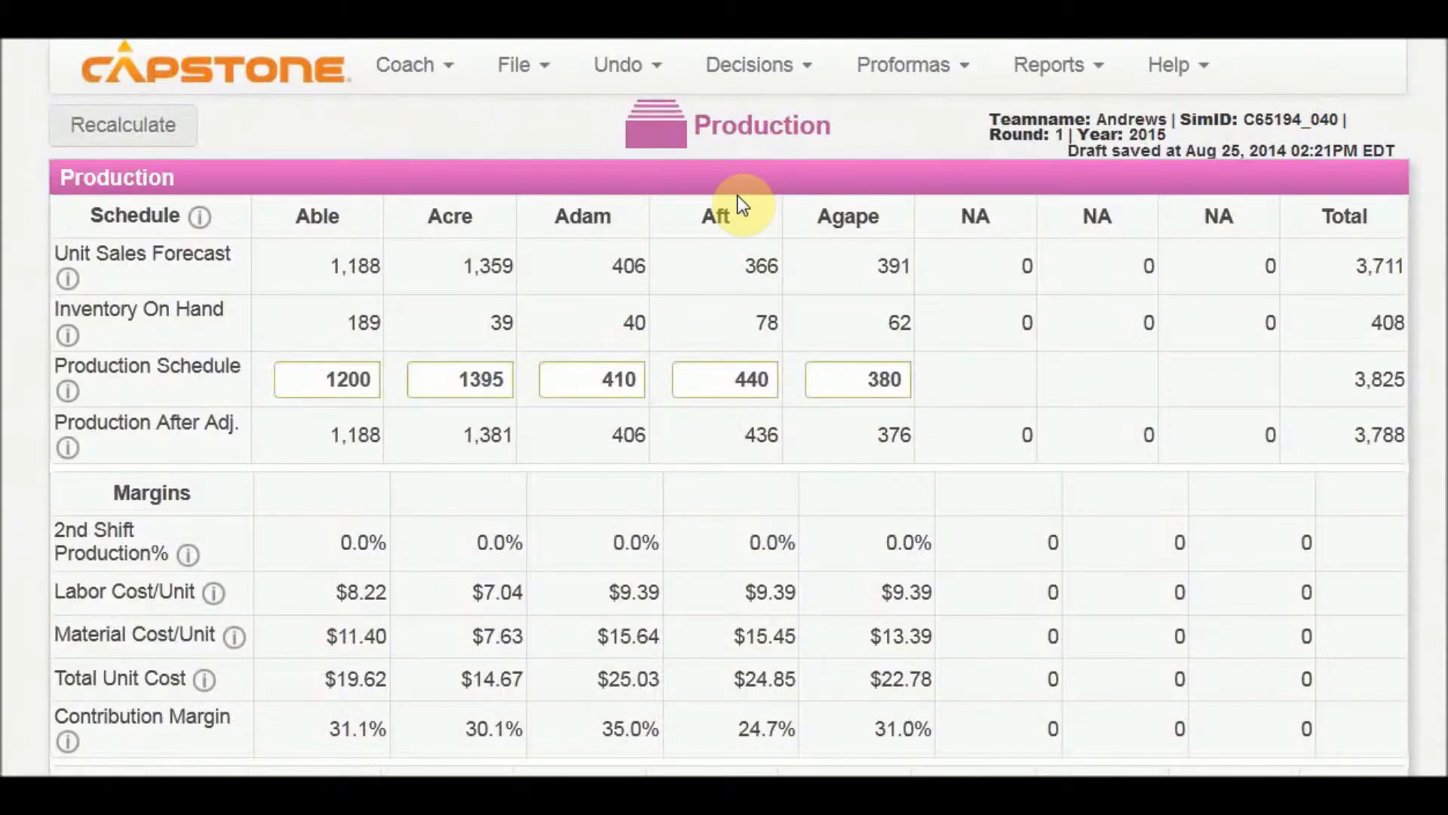
left_click(776, 60)
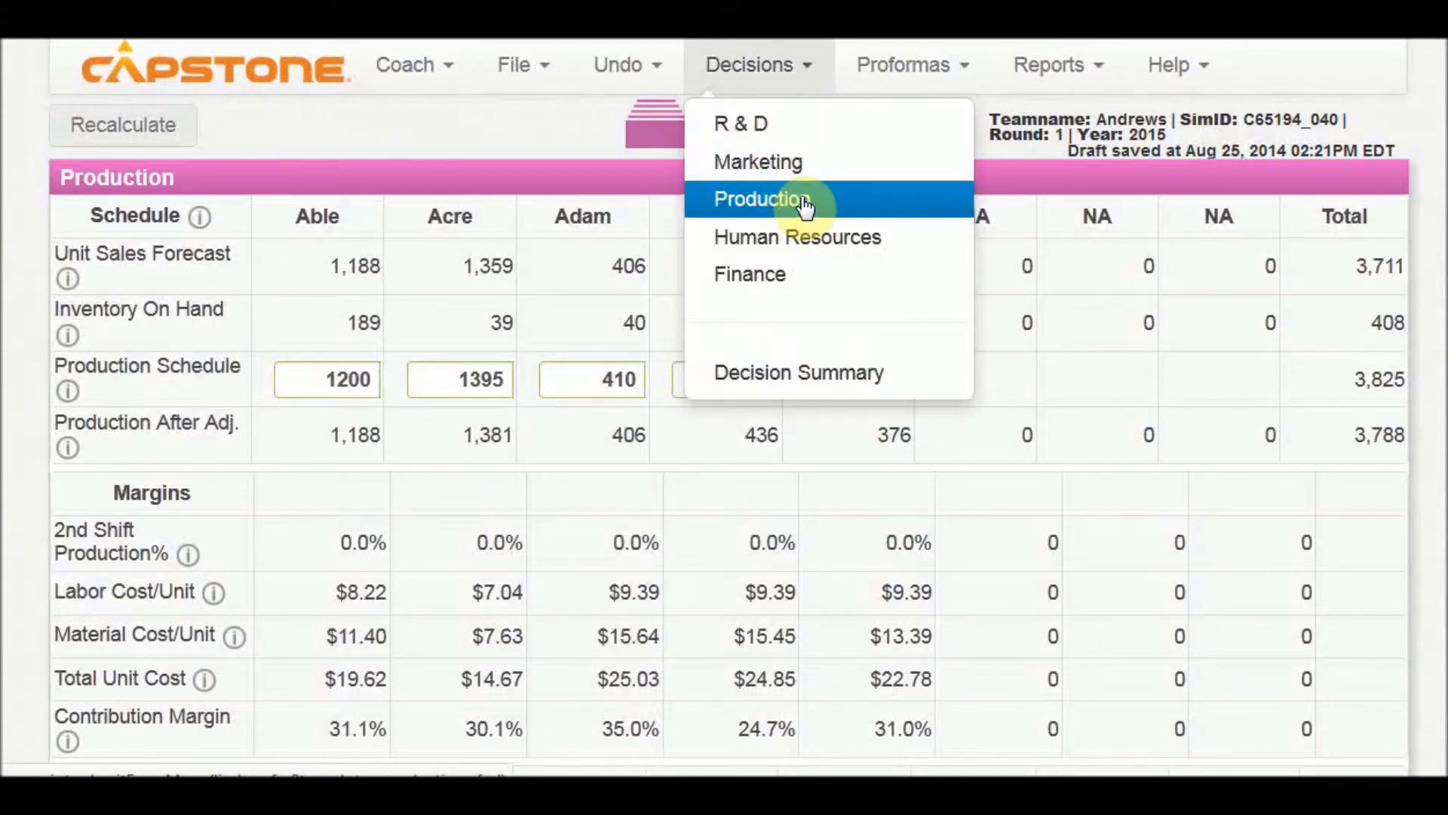
left_click(784, 285)
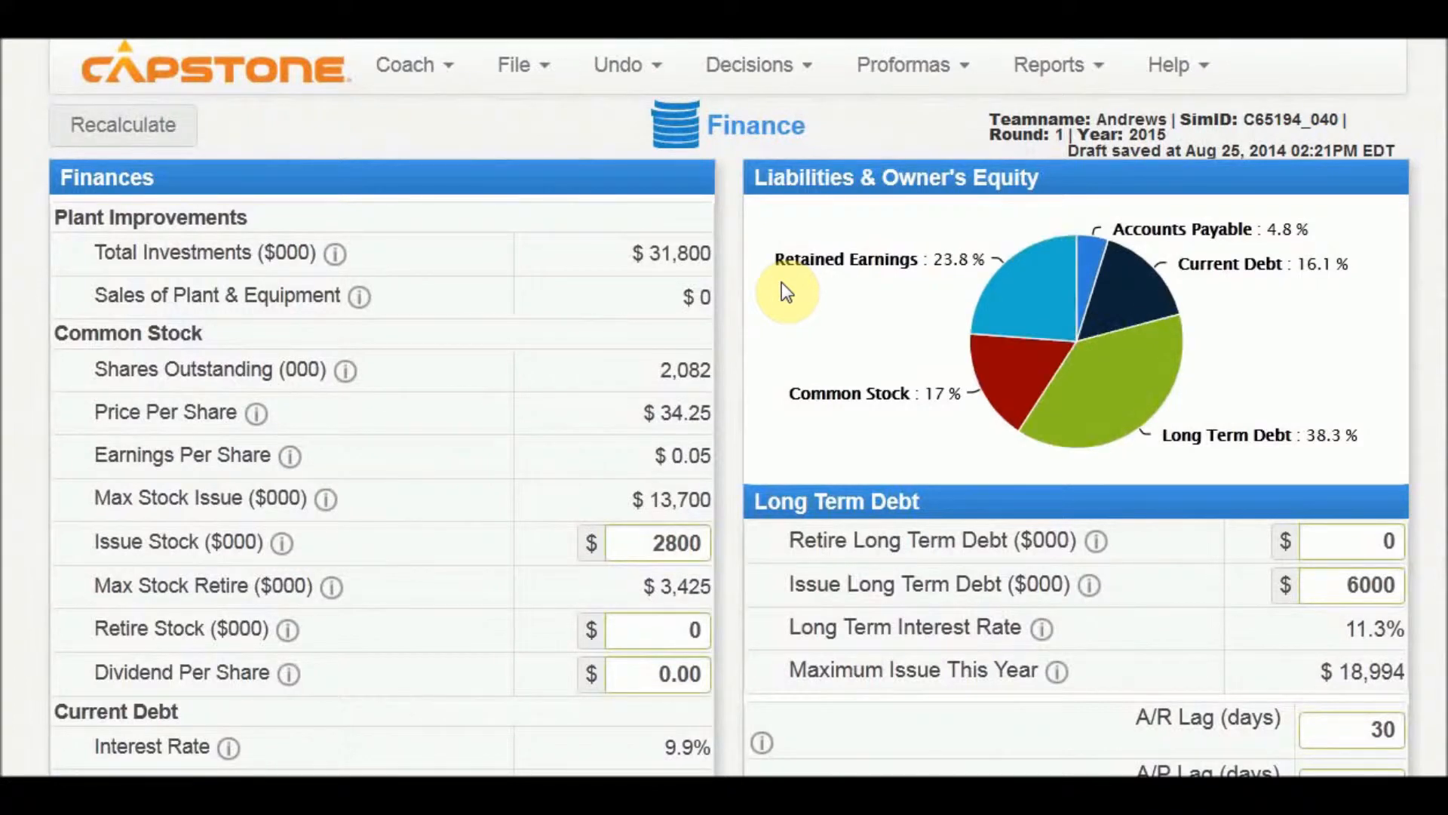
Step: Revert the decisions to the last official decision from the Finance page
left_click(615, 63)
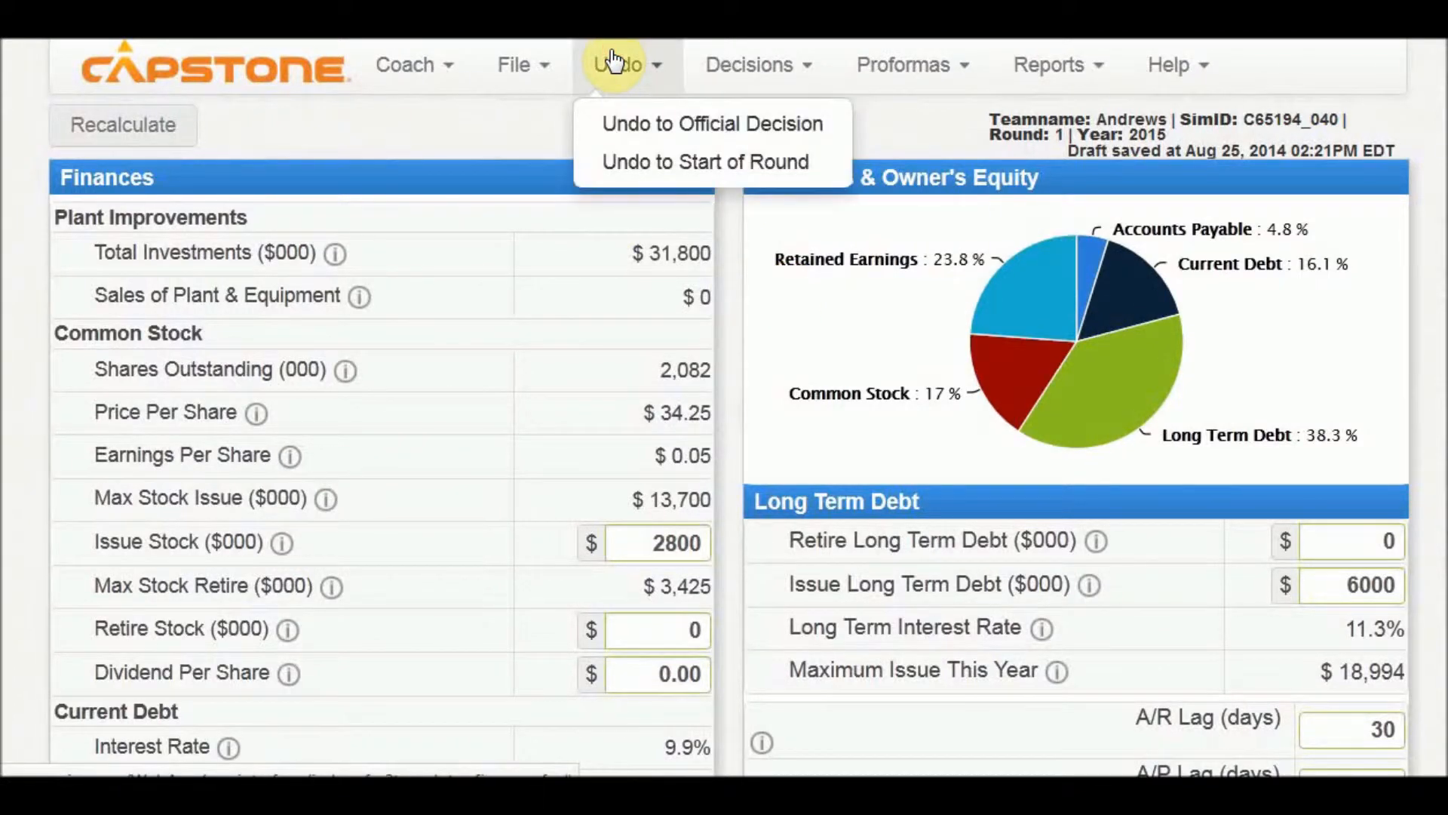
left_click(765, 130)
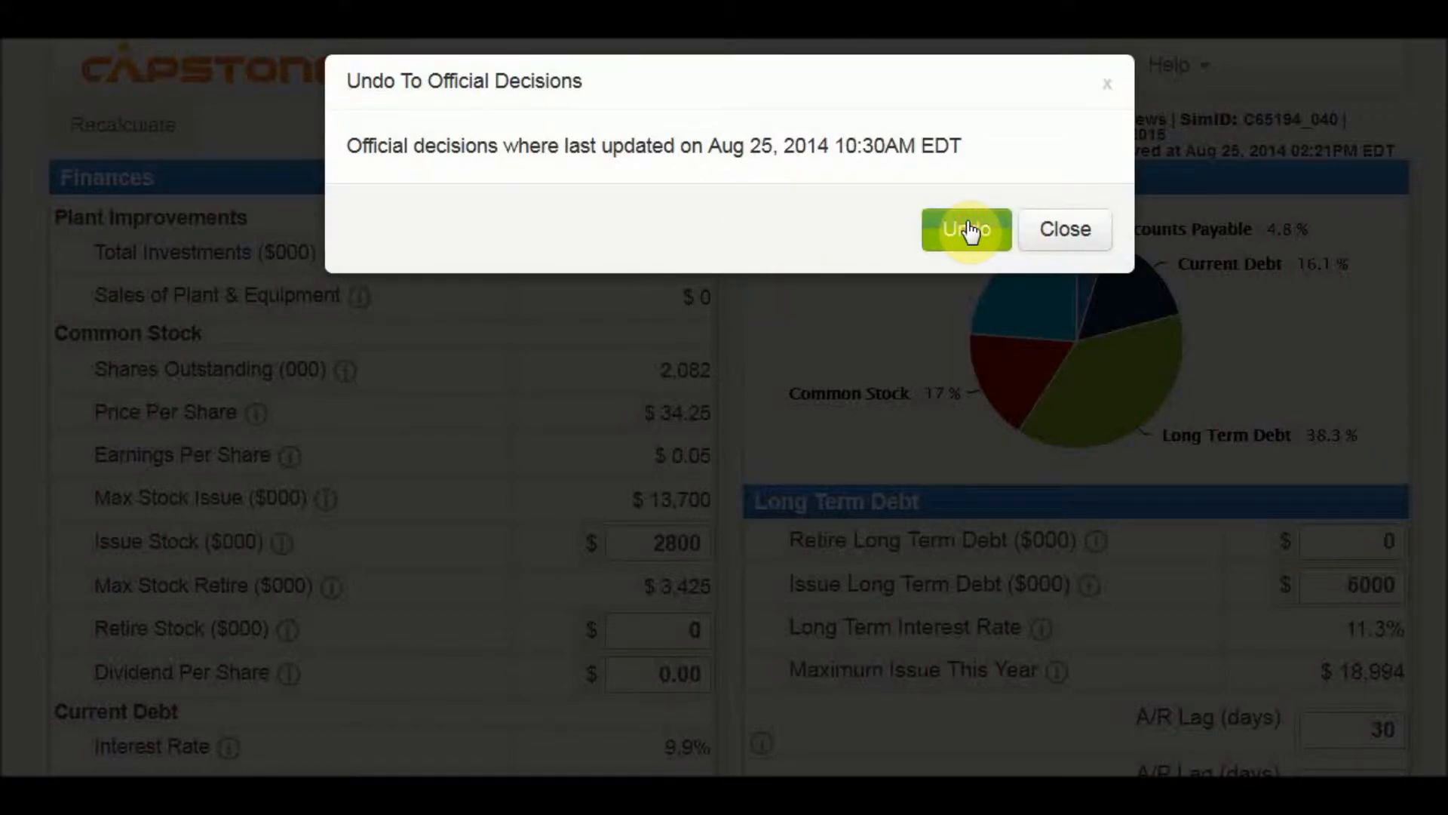
left_click(969, 229)
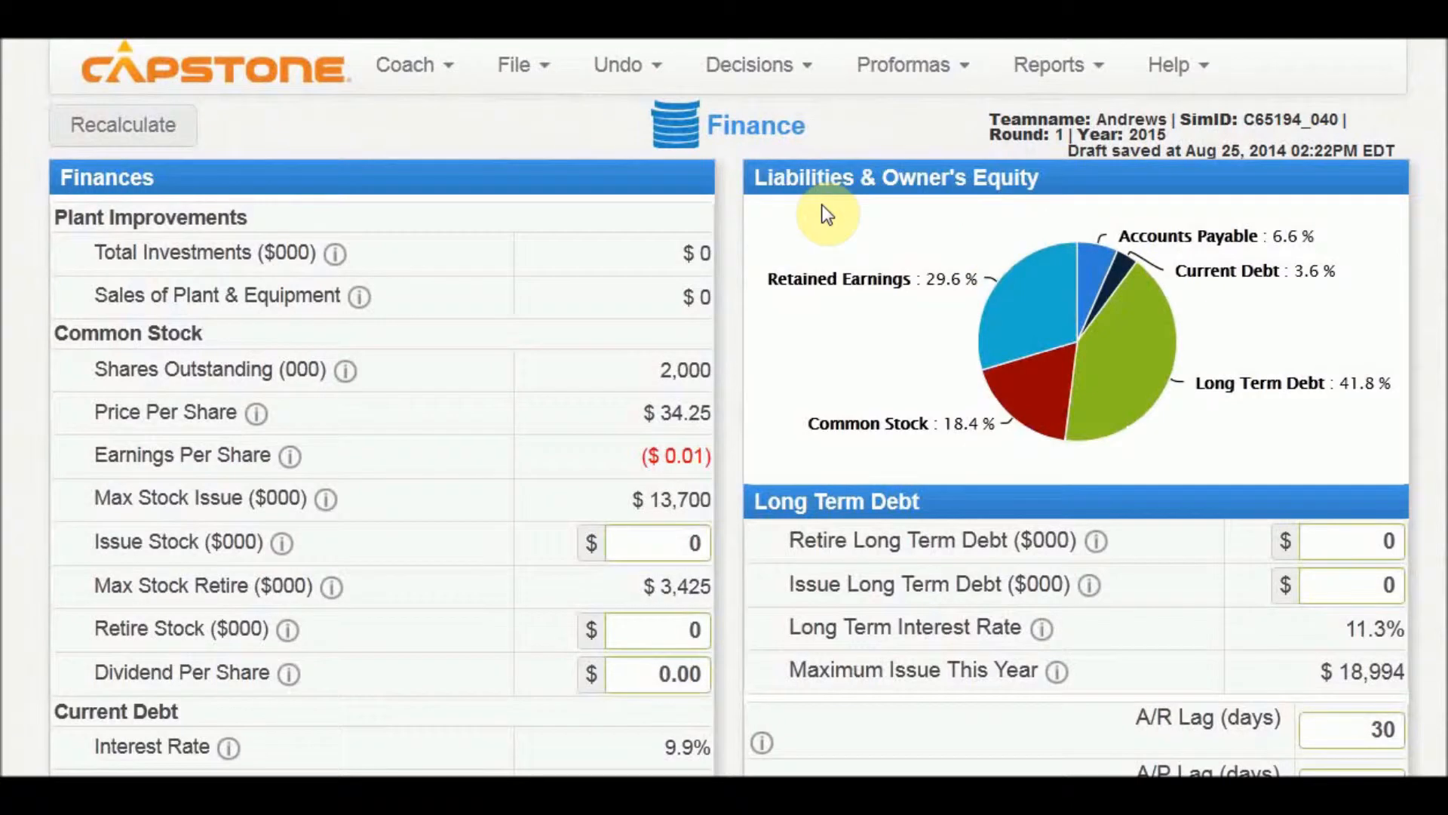
Step: Switch to the Production decisions and revert them to the official decision
left_click(616, 65)
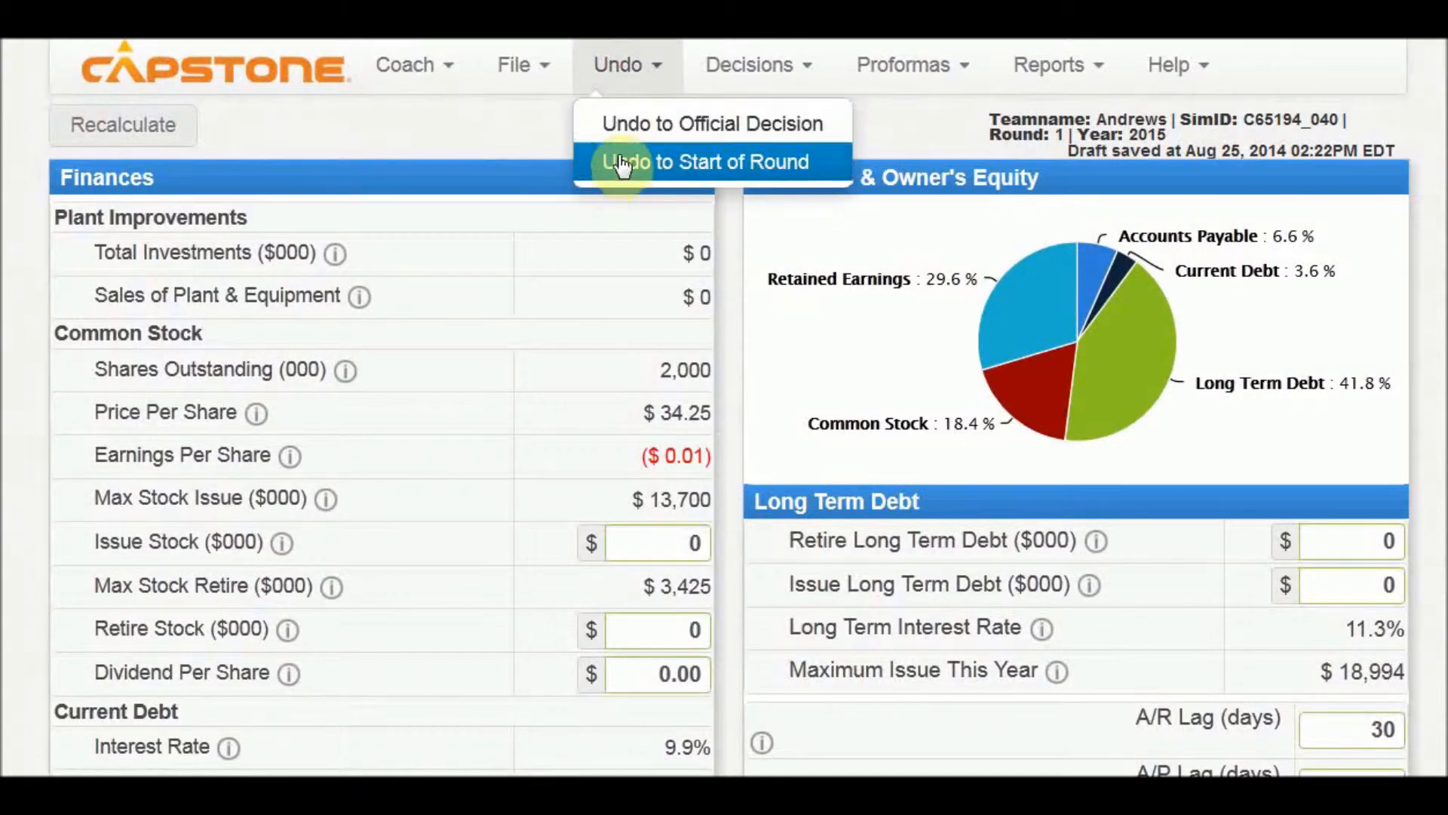
left_click(478, 160)
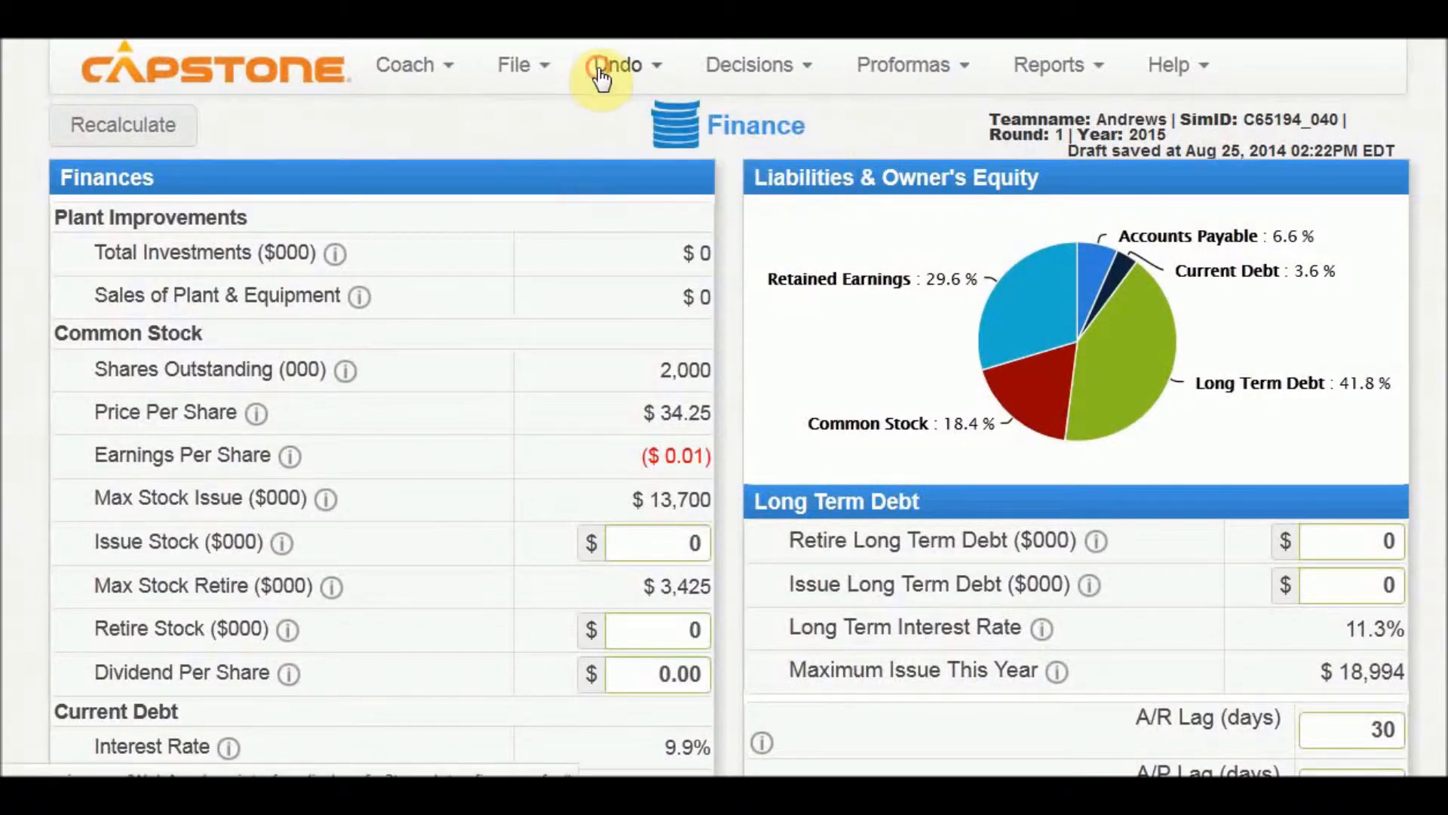
mouse_move(750, 75)
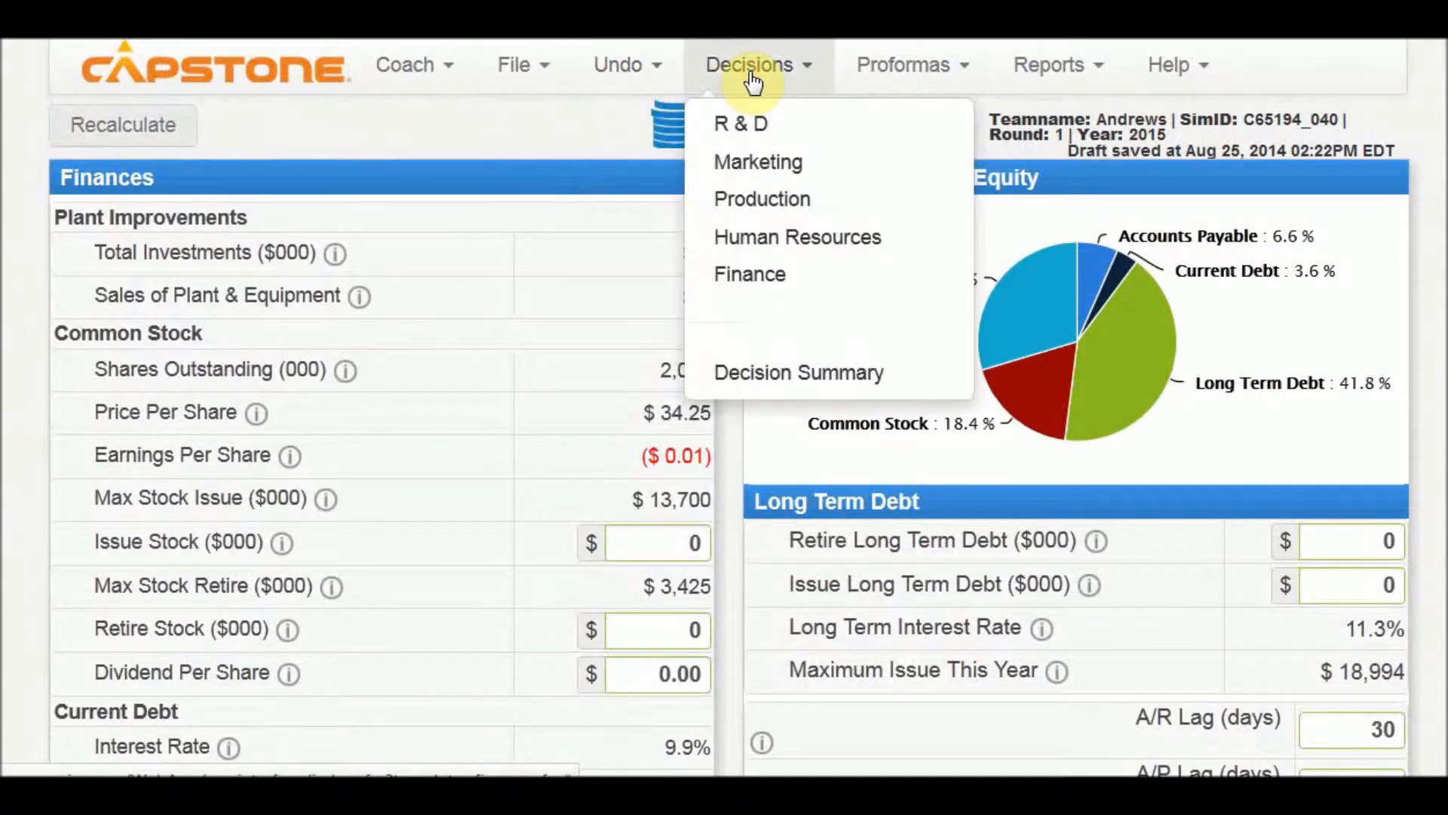
left_click(744, 200)
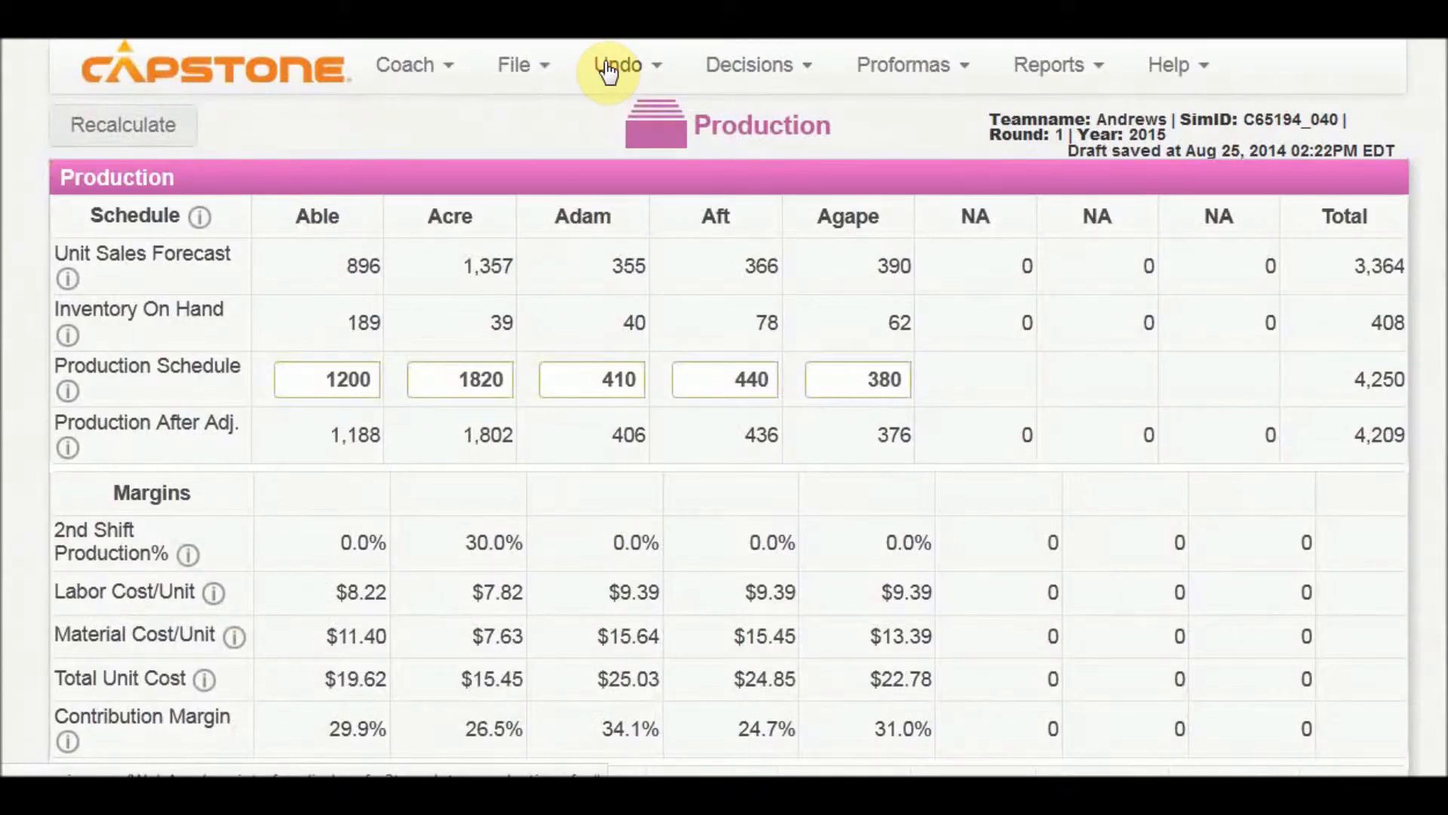
mouse_move(610, 72)
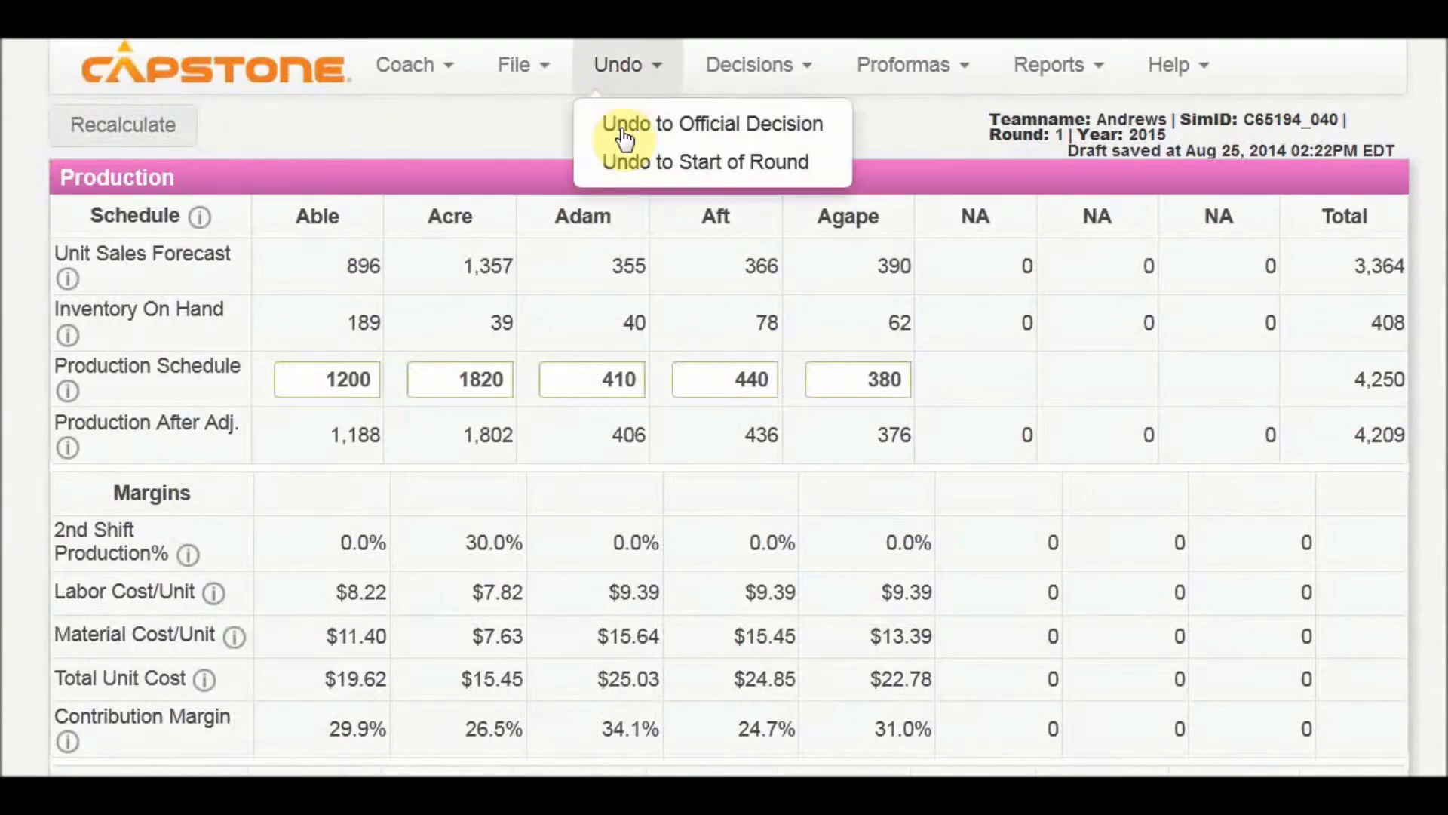
left_click(614, 125)
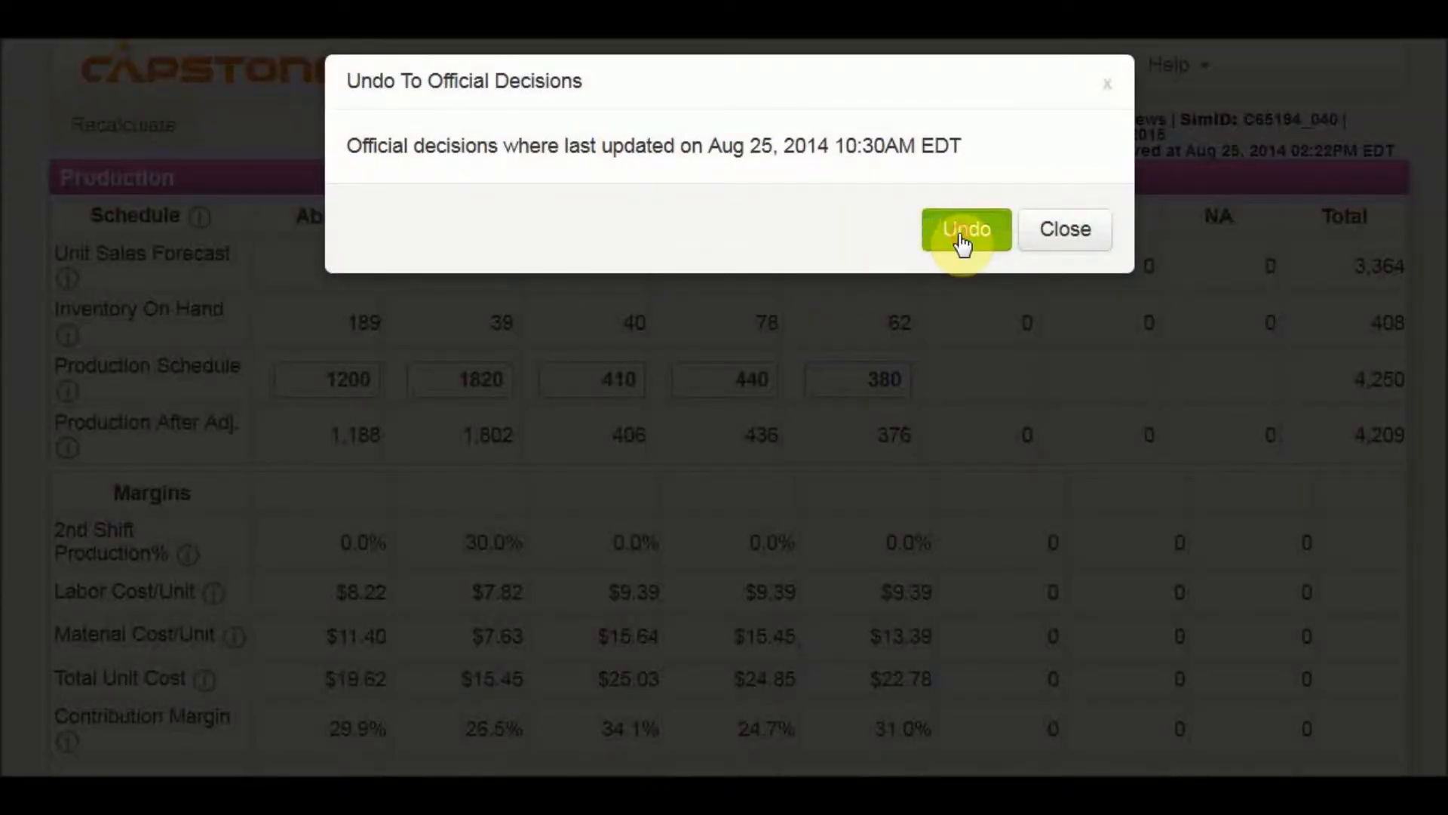
left_click(959, 233)
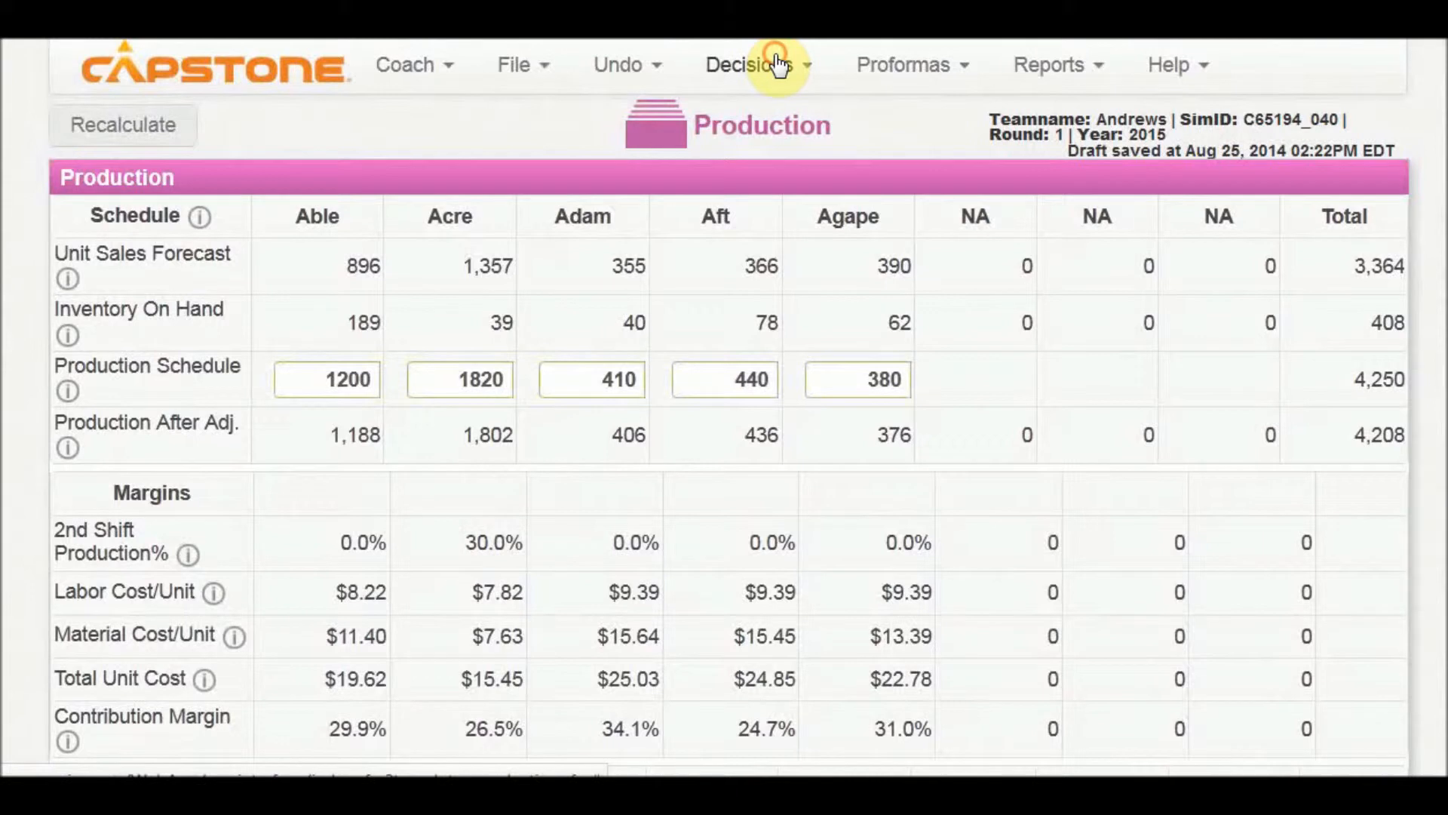
Step: Switch to the Marketing decisions and revert them to the official decision
left_click(776, 57)
left_click(757, 162)
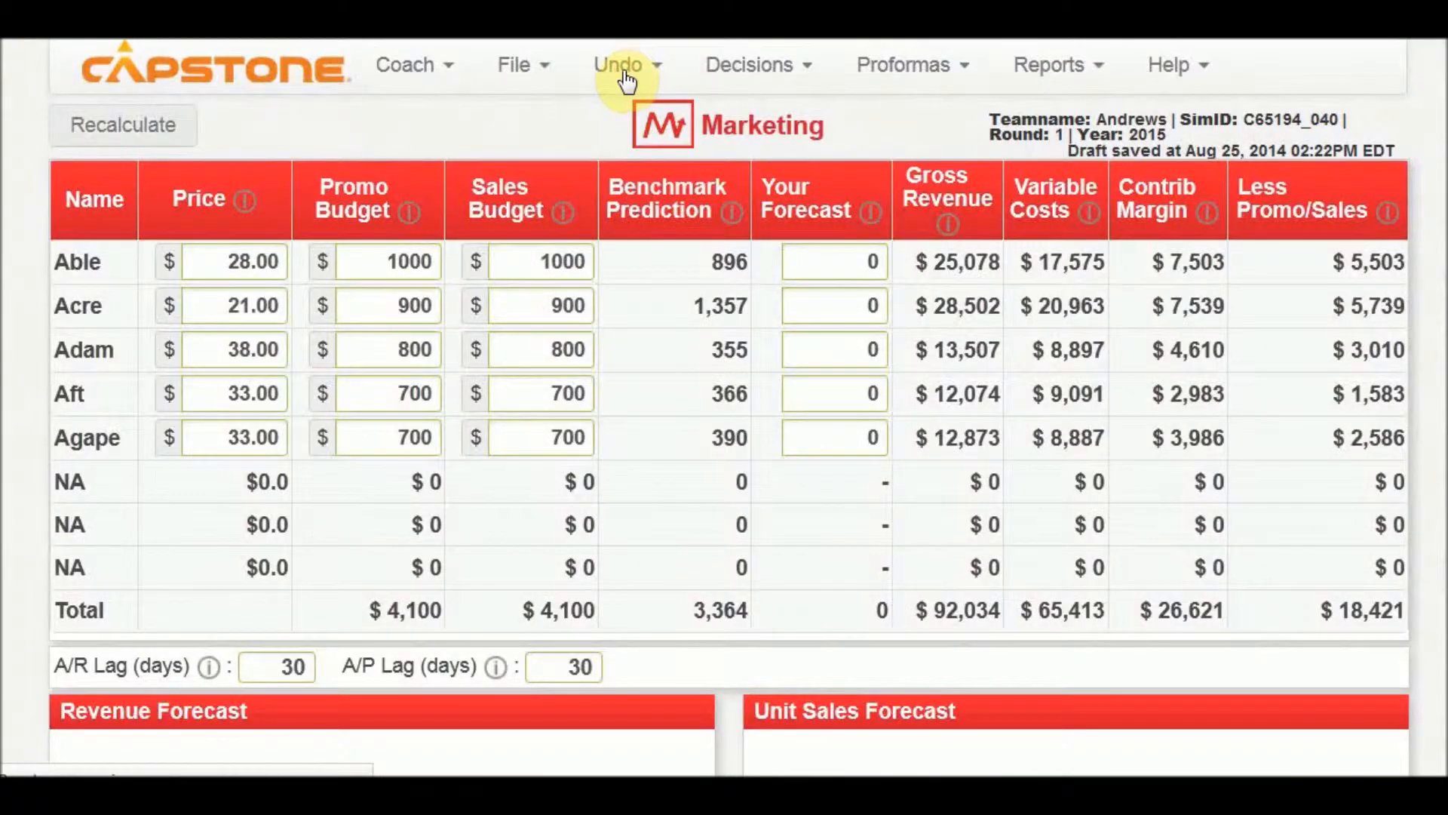
left_click(623, 69)
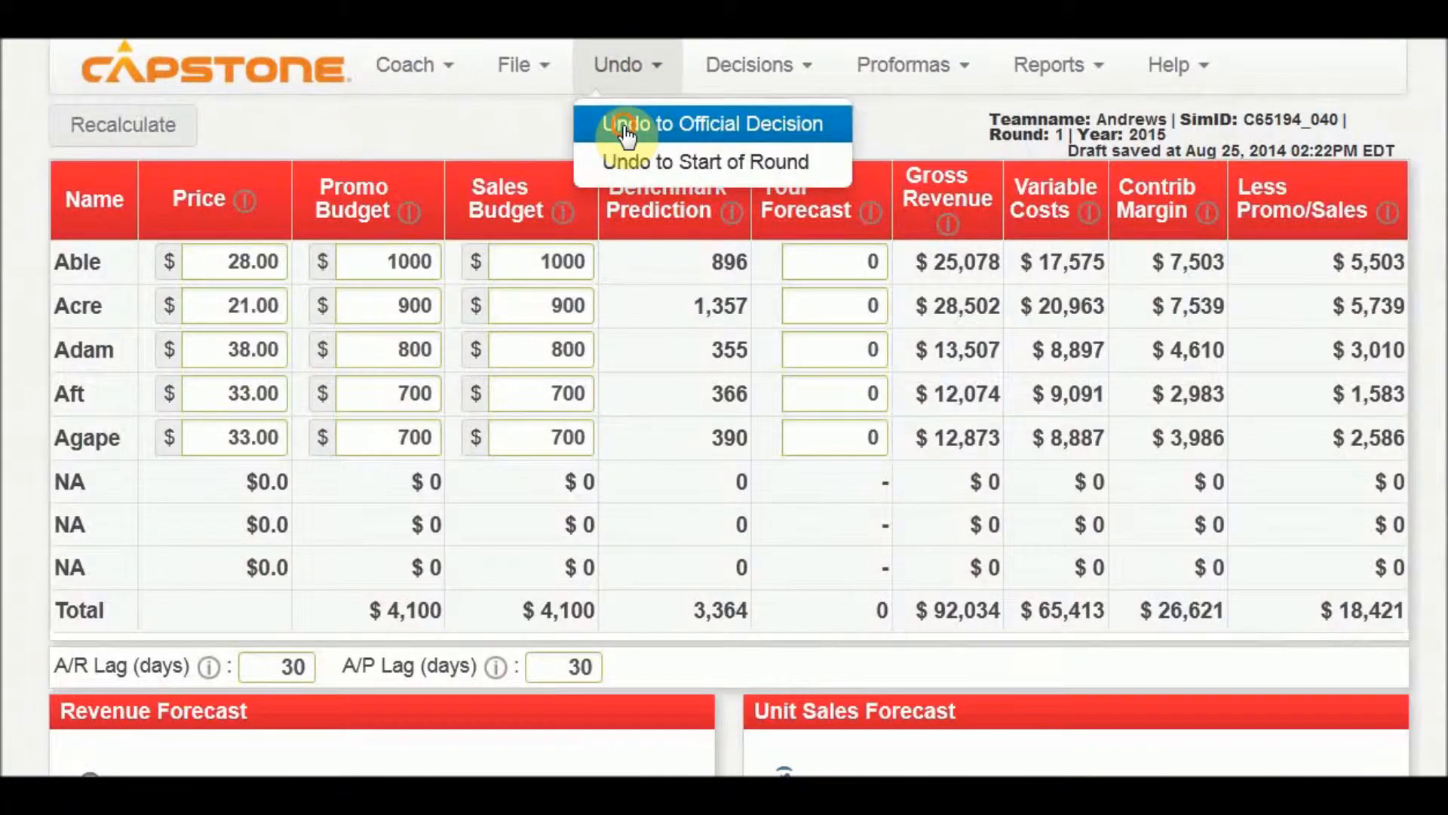
left_click(626, 130)
left_click(960, 242)
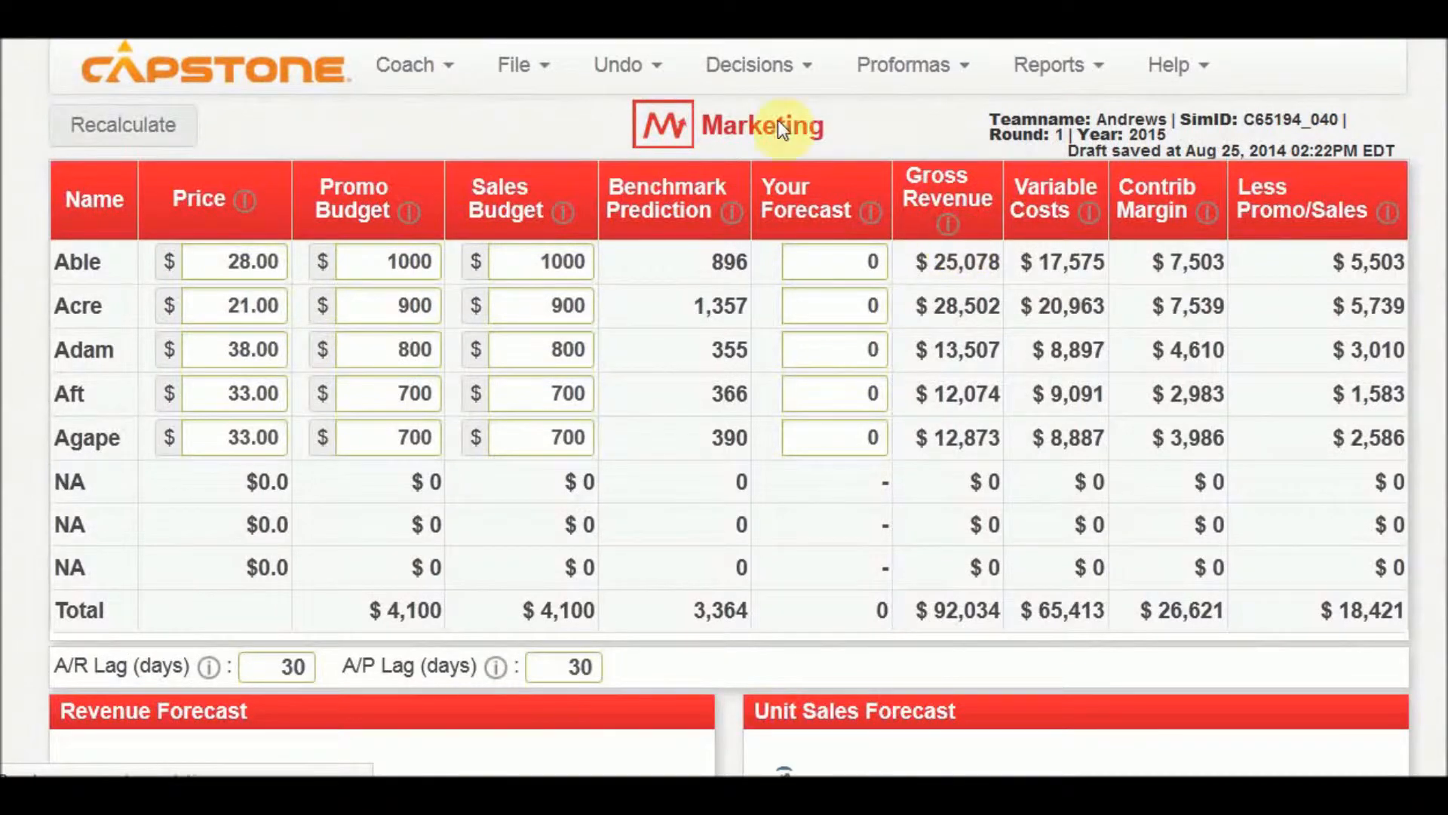
Step: Open the Finance page and examine the stock, debt and December 31, 2015 cash figures after the reverts
left_click(749, 64)
left_click(772, 274)
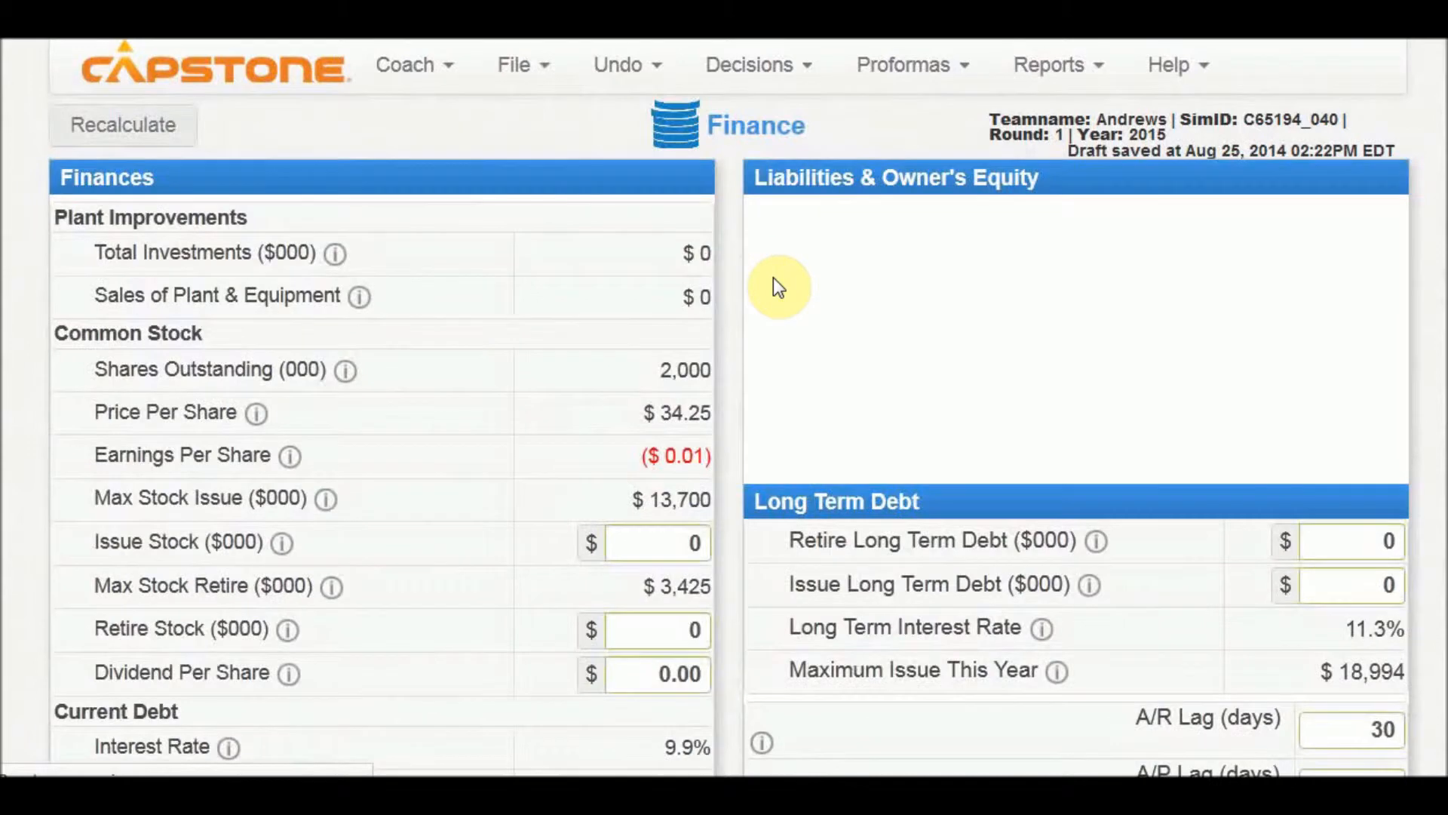
scroll(774, 279, "down", 4)
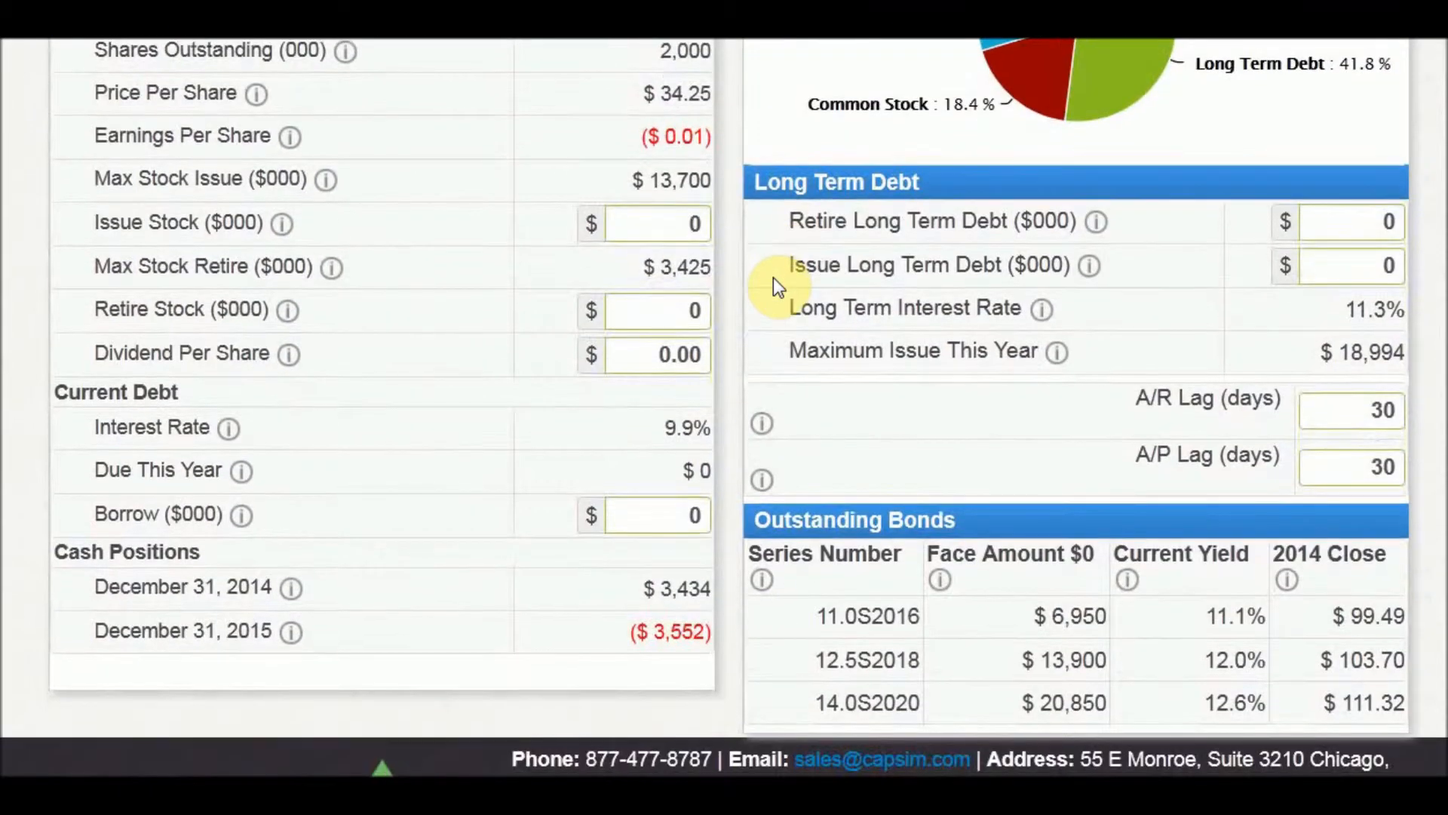
scroll(774, 281, "down", 2)
scroll(774, 281, "up", 5)
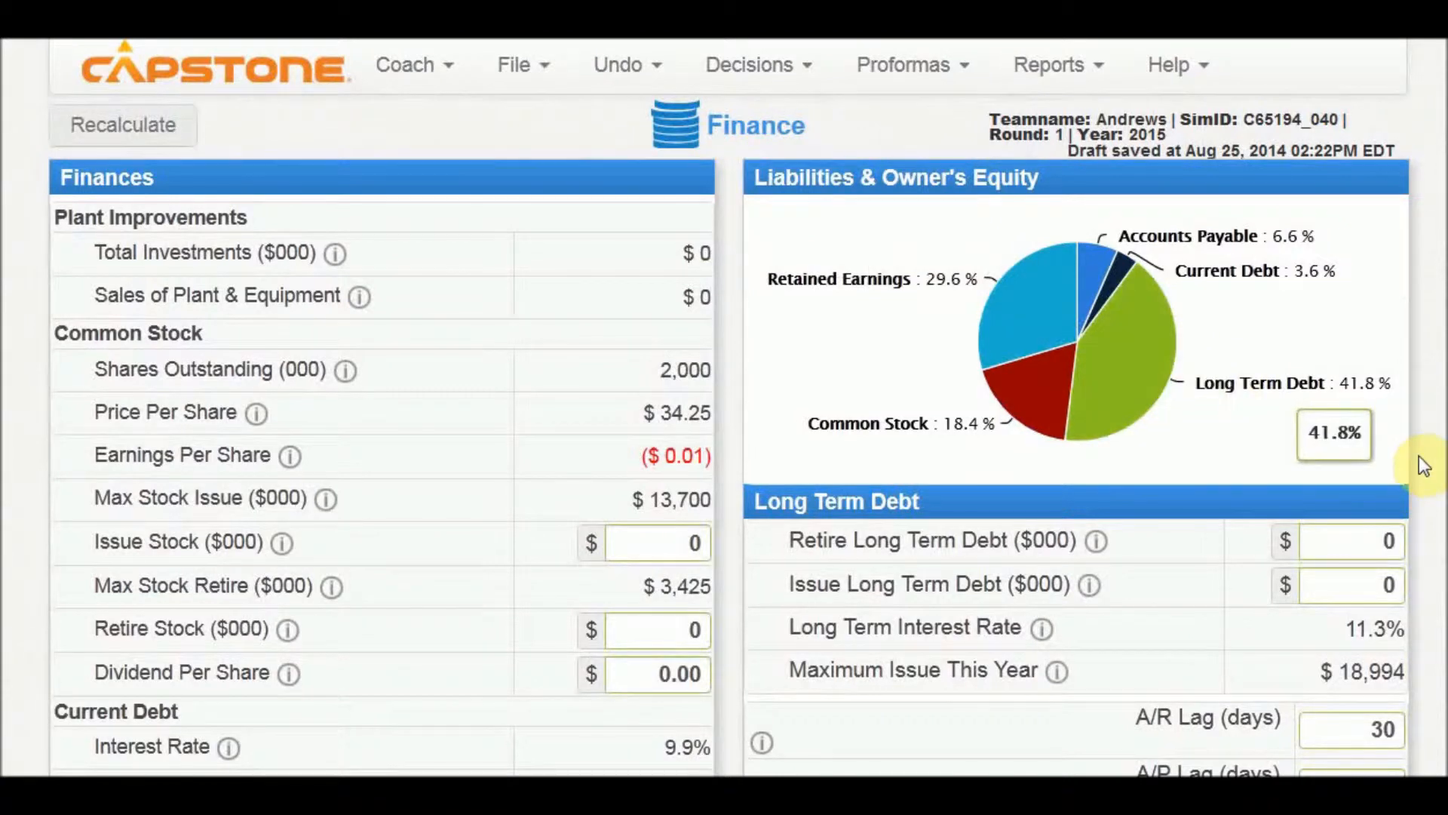
Step: Check the R&D page's product specifications and revision costs, and go back to the Finance decisions
left_click(763, 64)
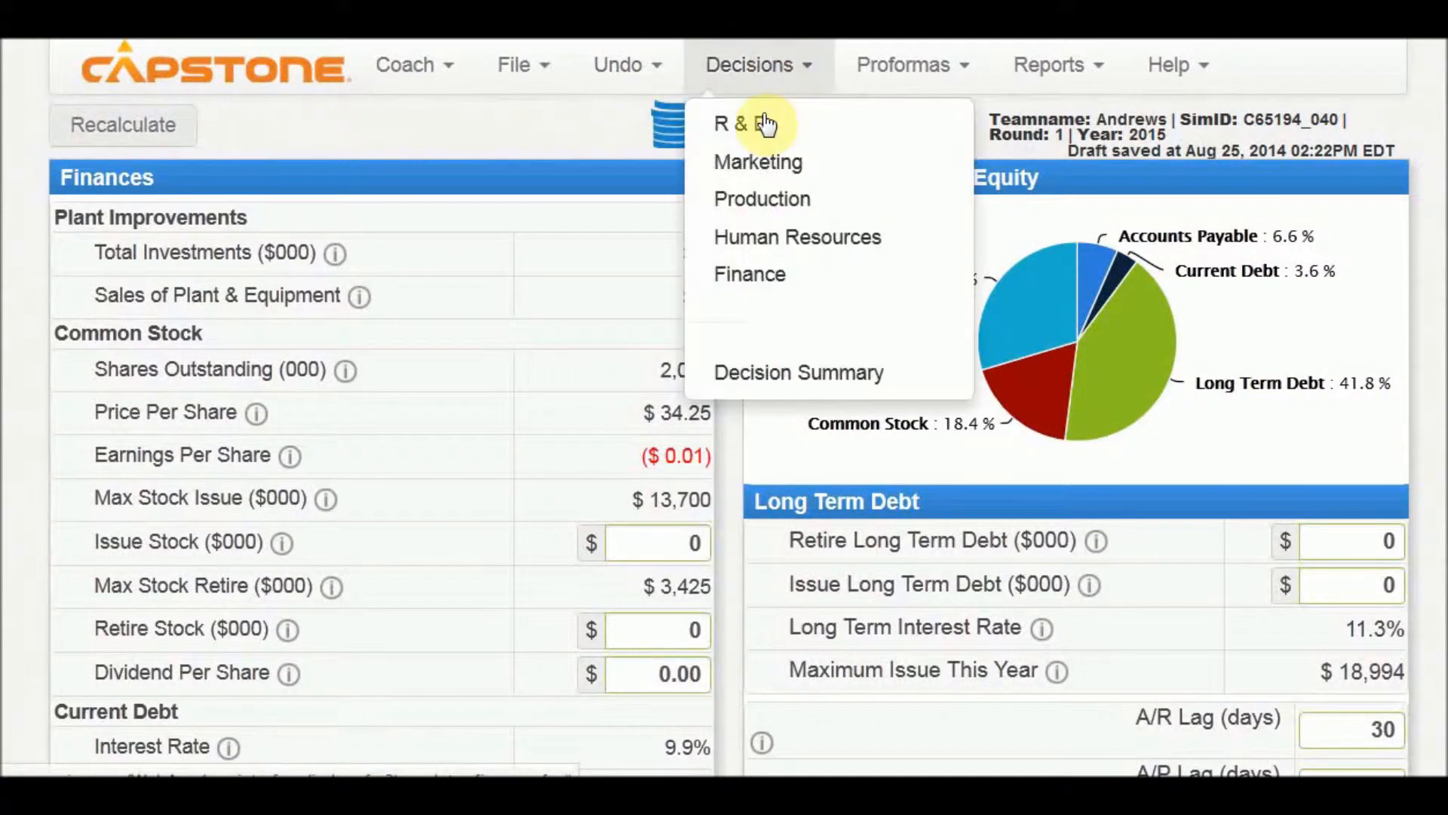
left_click(766, 125)
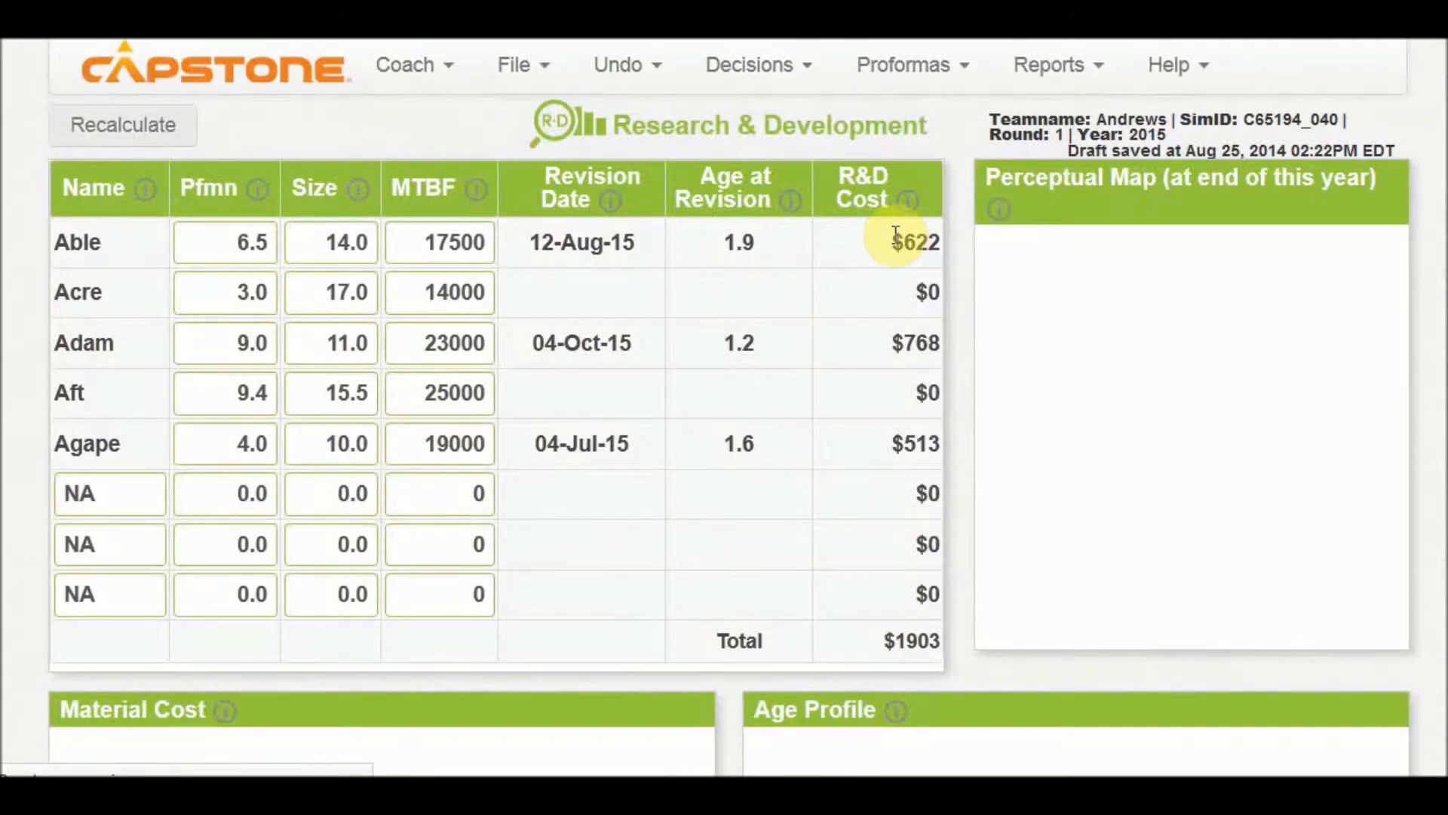
left_click(726, 66)
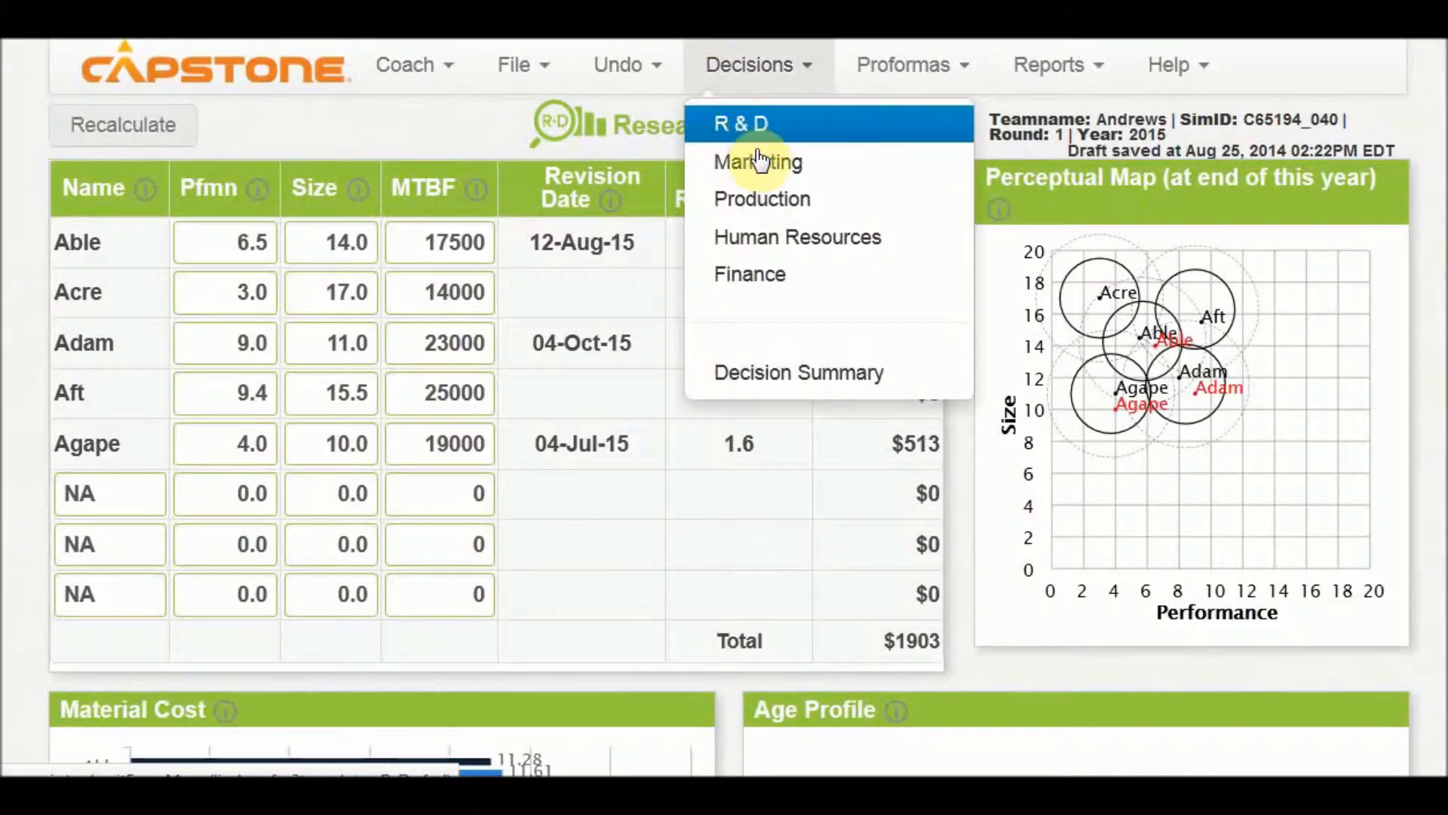
left_click(755, 272)
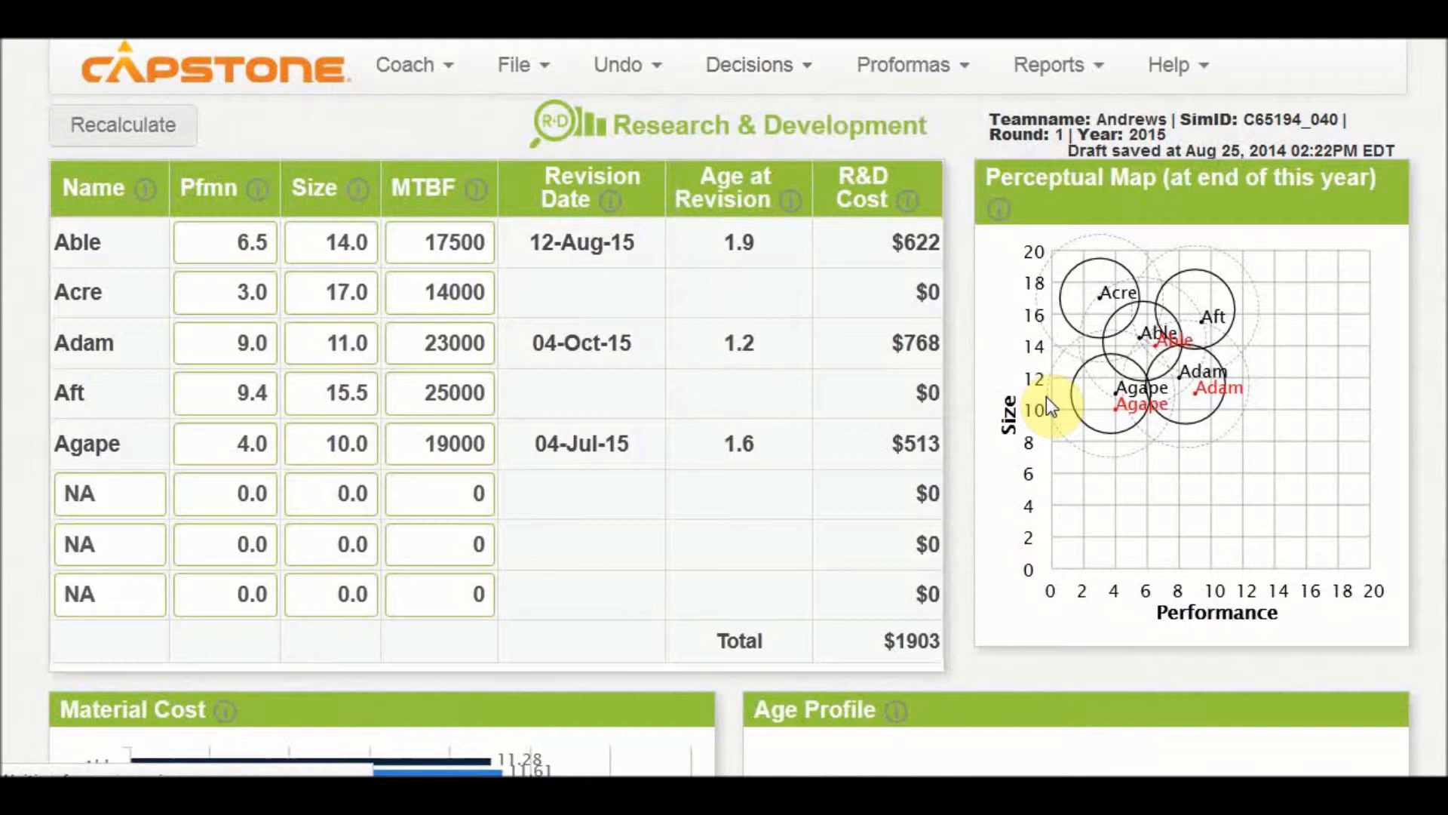
Step: Examine the Finance page's earnings per share, stock and debt entries, and the December 31, 2015 cash position
scroll(785, 382, "down", 3)
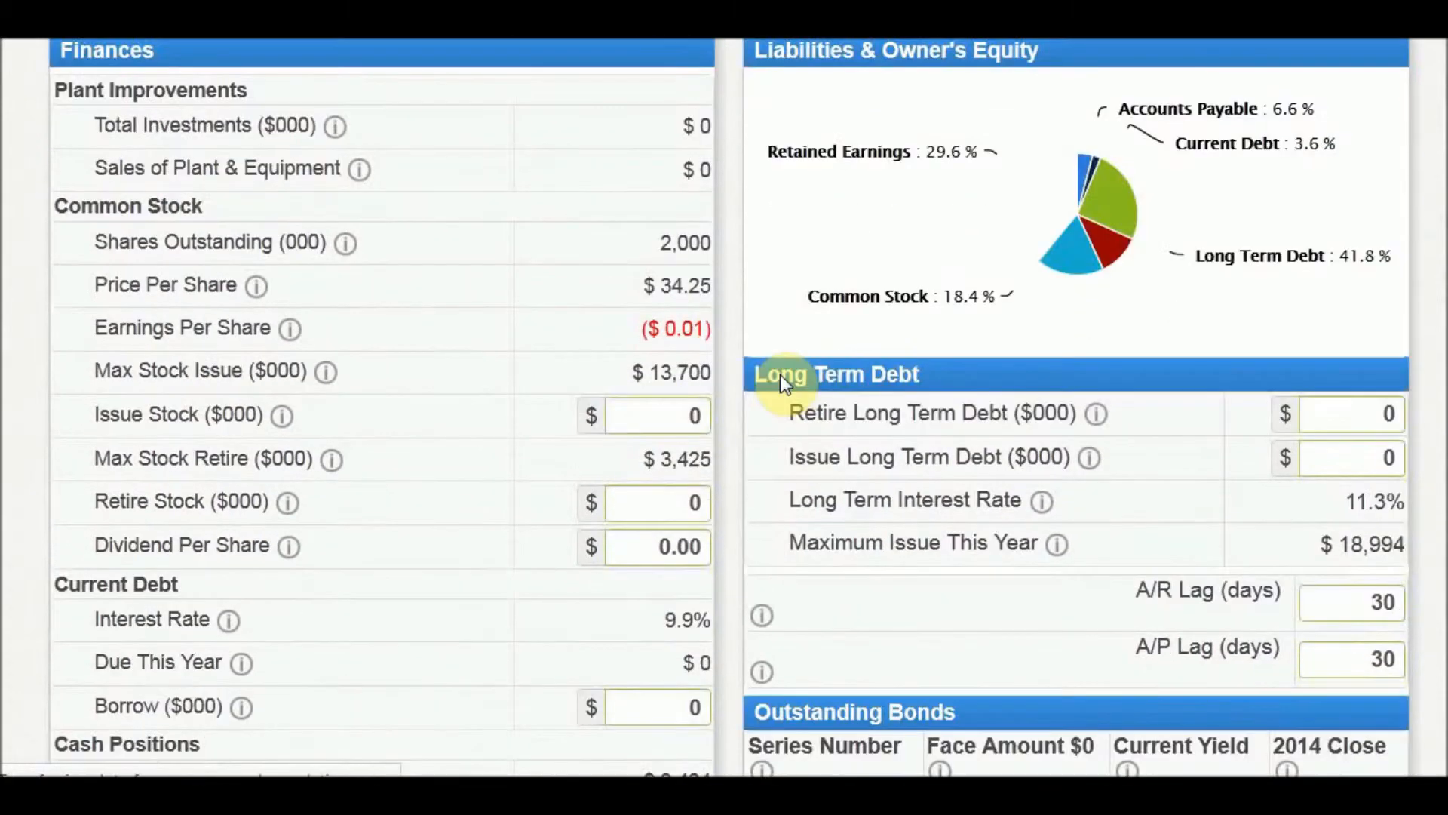
left_click_drag(663, 297, 708, 296)
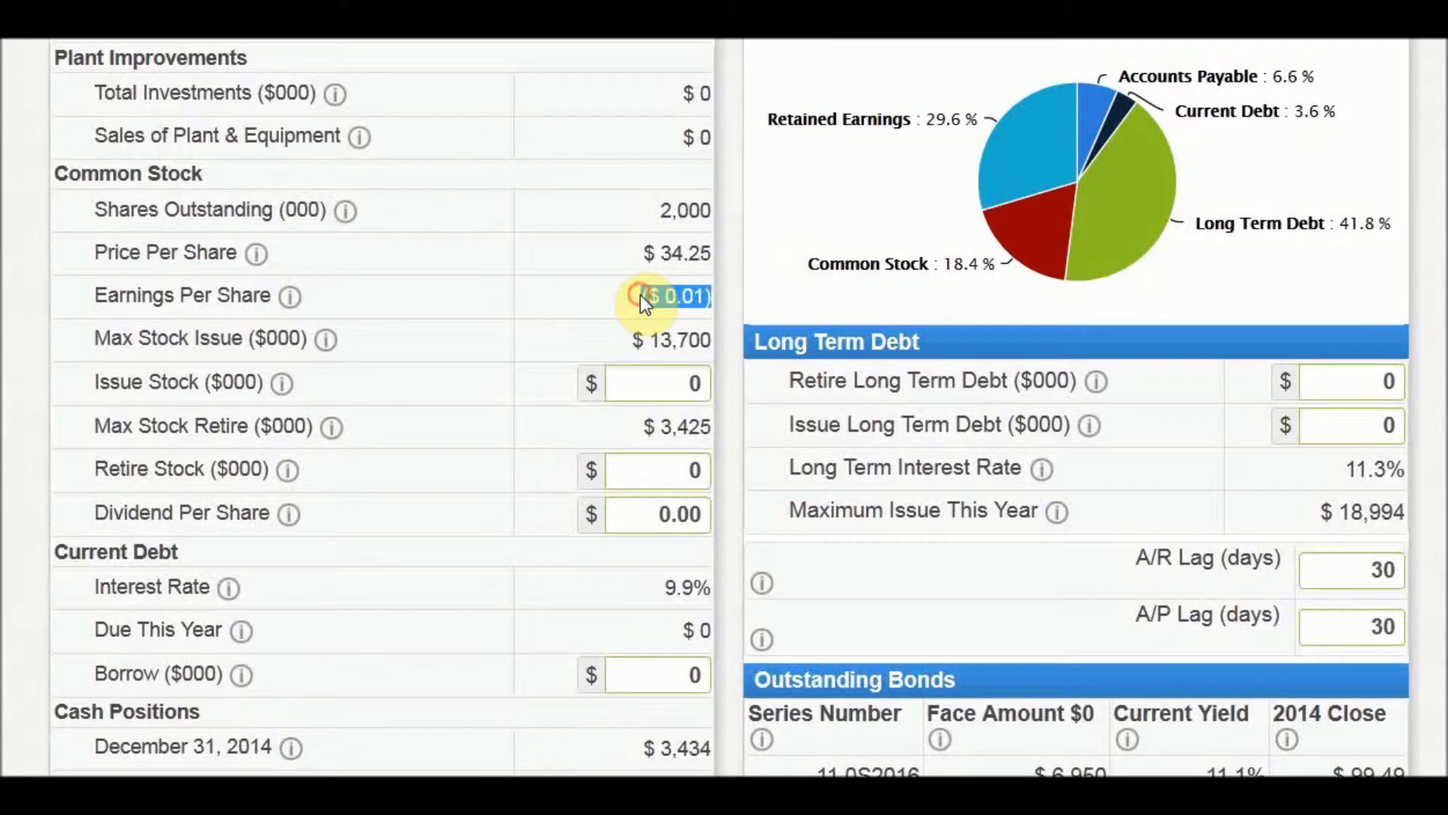
left_click(602, 289)
scroll(606, 296, "down", 3)
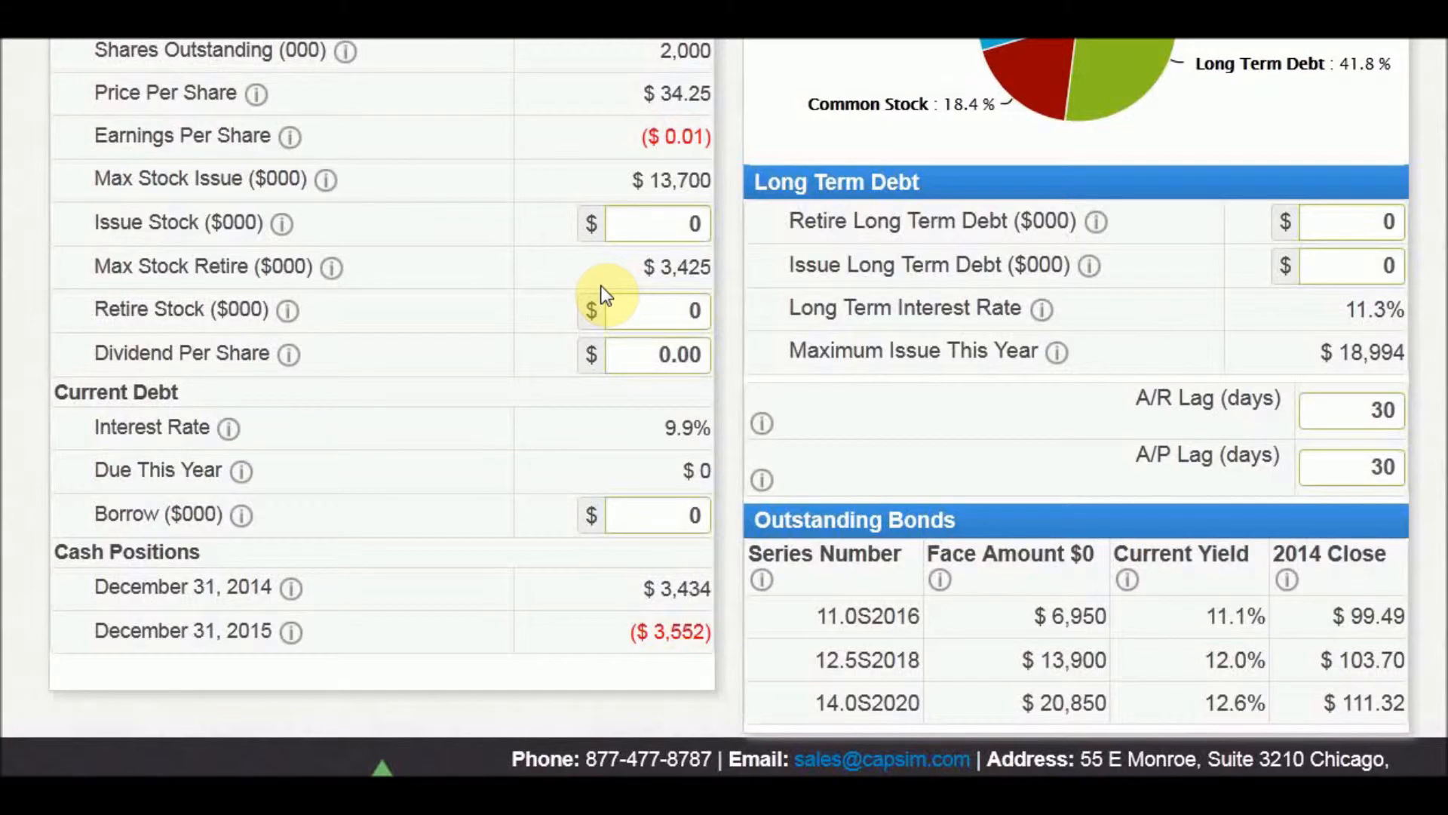
scroll(604, 294, "up", 6)
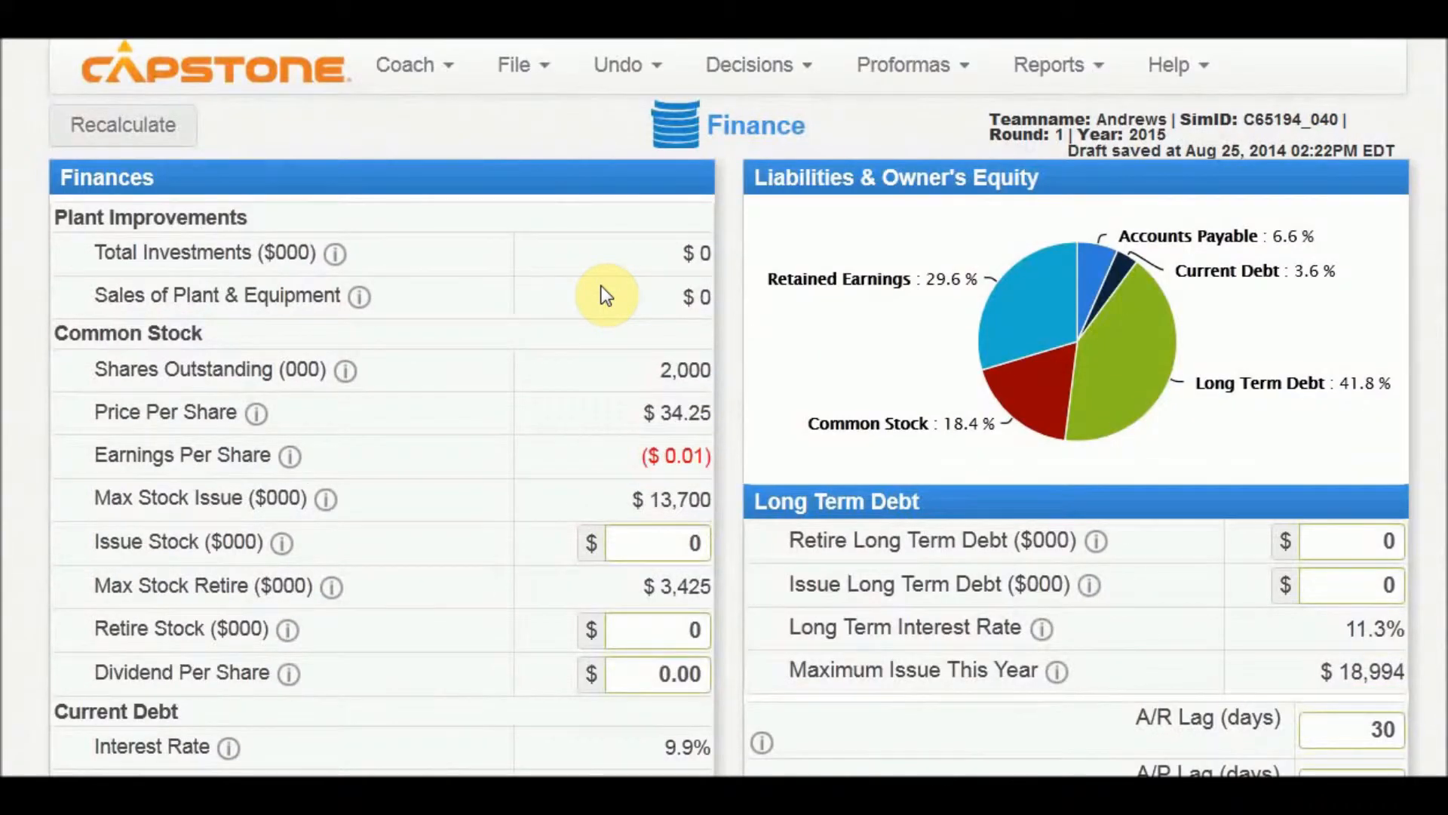
scroll(603, 294, "down", 7)
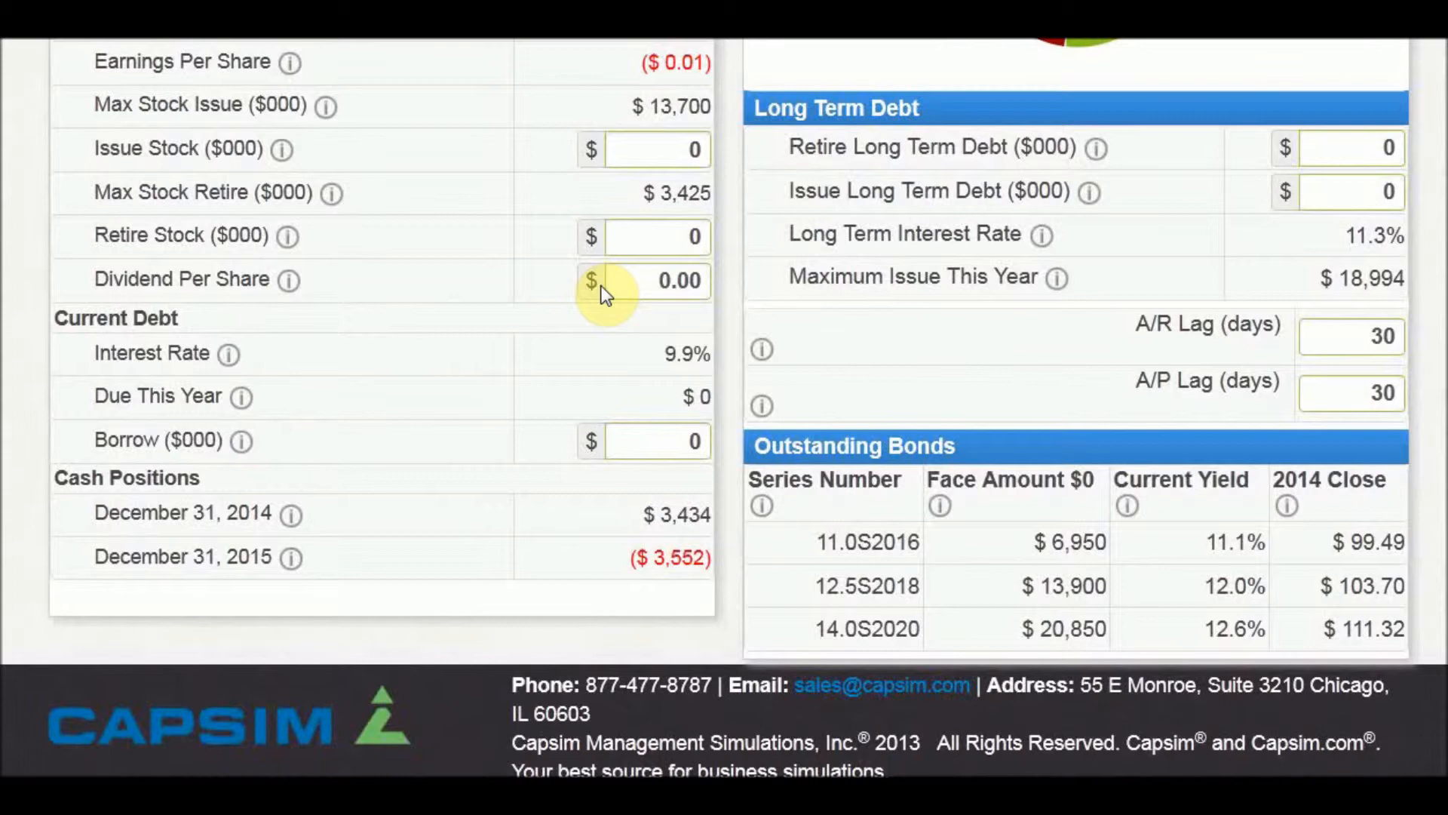
left_click_drag(624, 557, 711, 558)
left_click(711, 558)
scroll(709, 558, "up", 7)
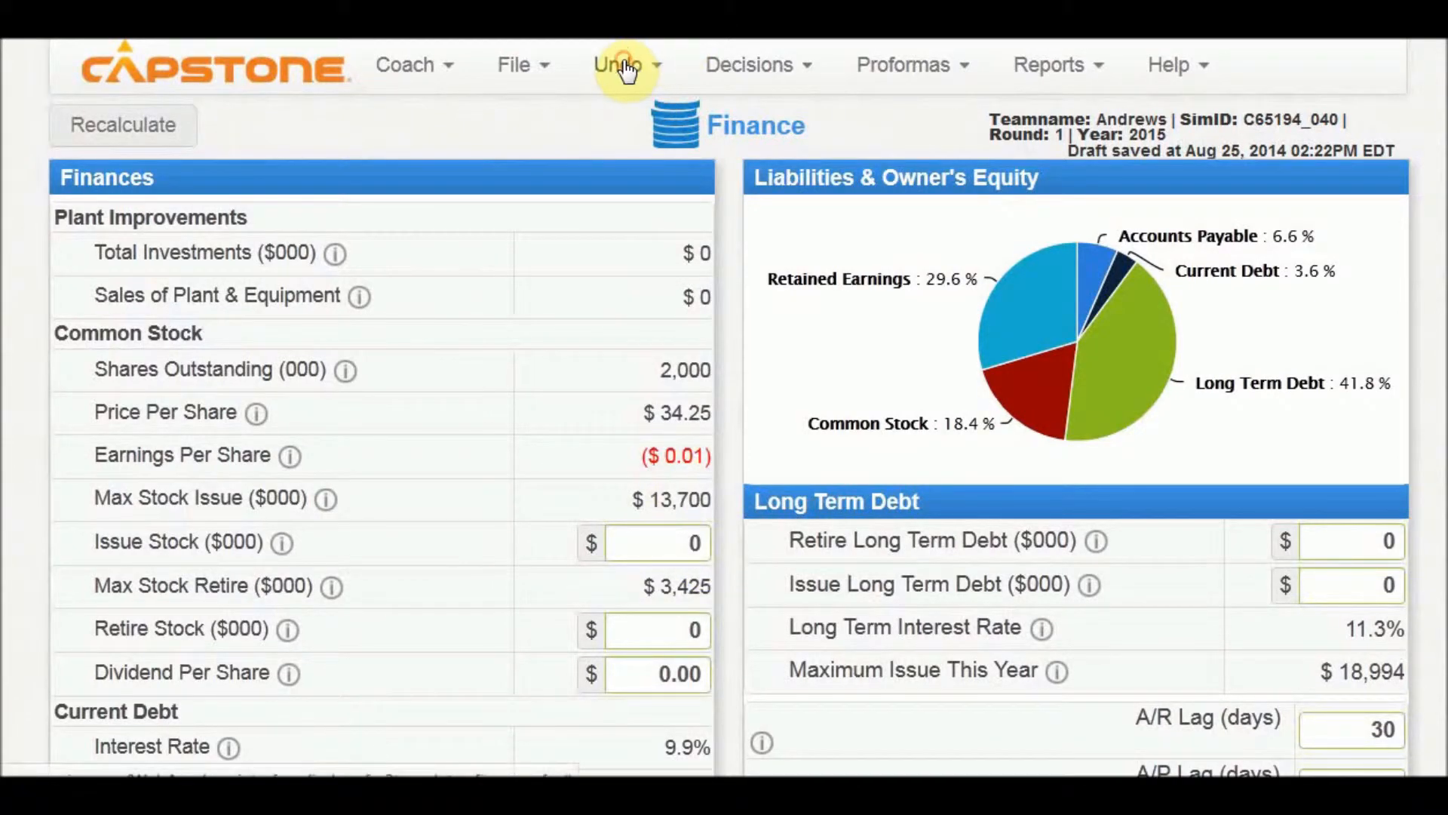
Step: Switch to the Marketing decisions and open the Industry Conditions Report
mouse_move(695, 71)
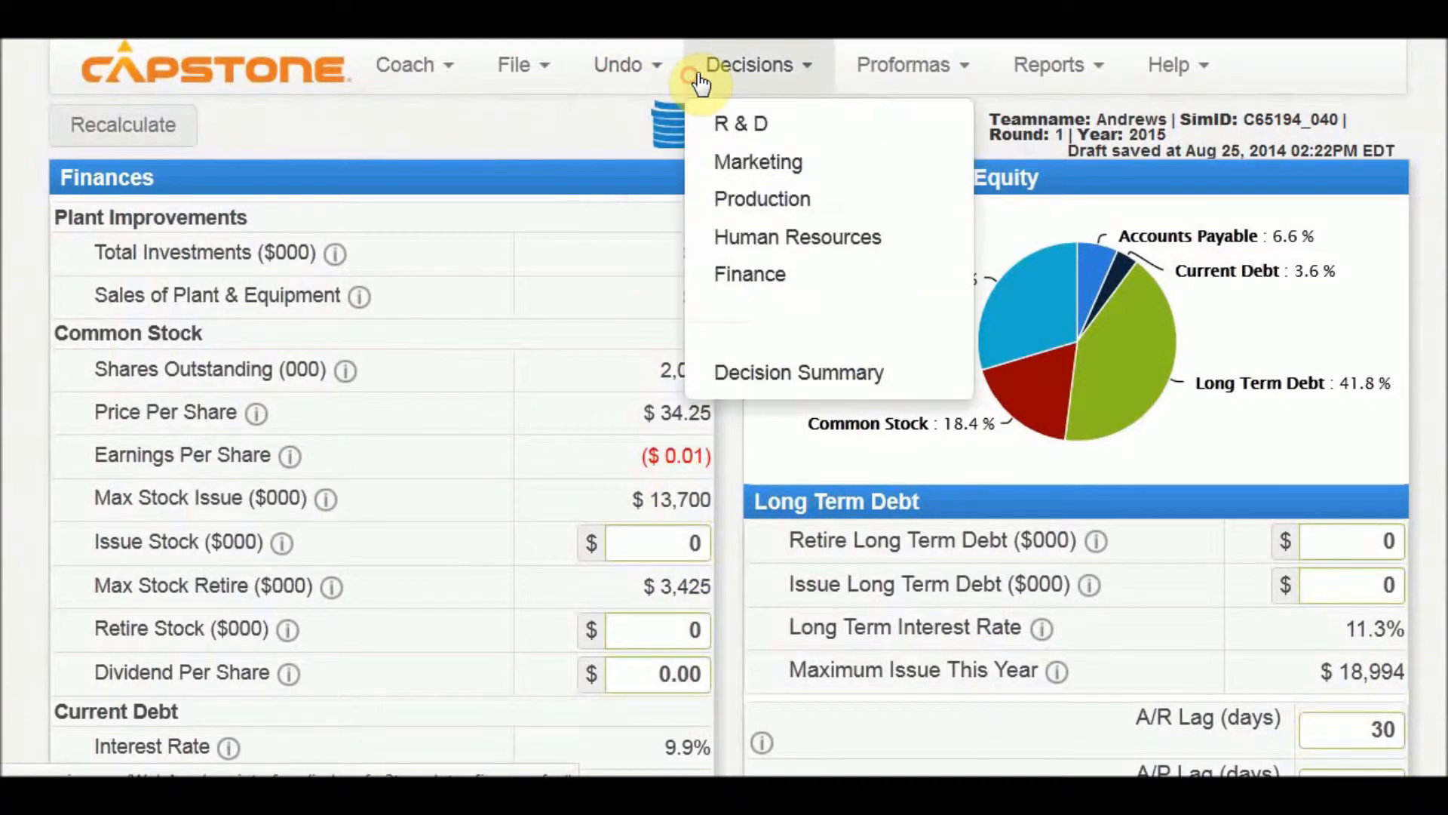
left_click(724, 159)
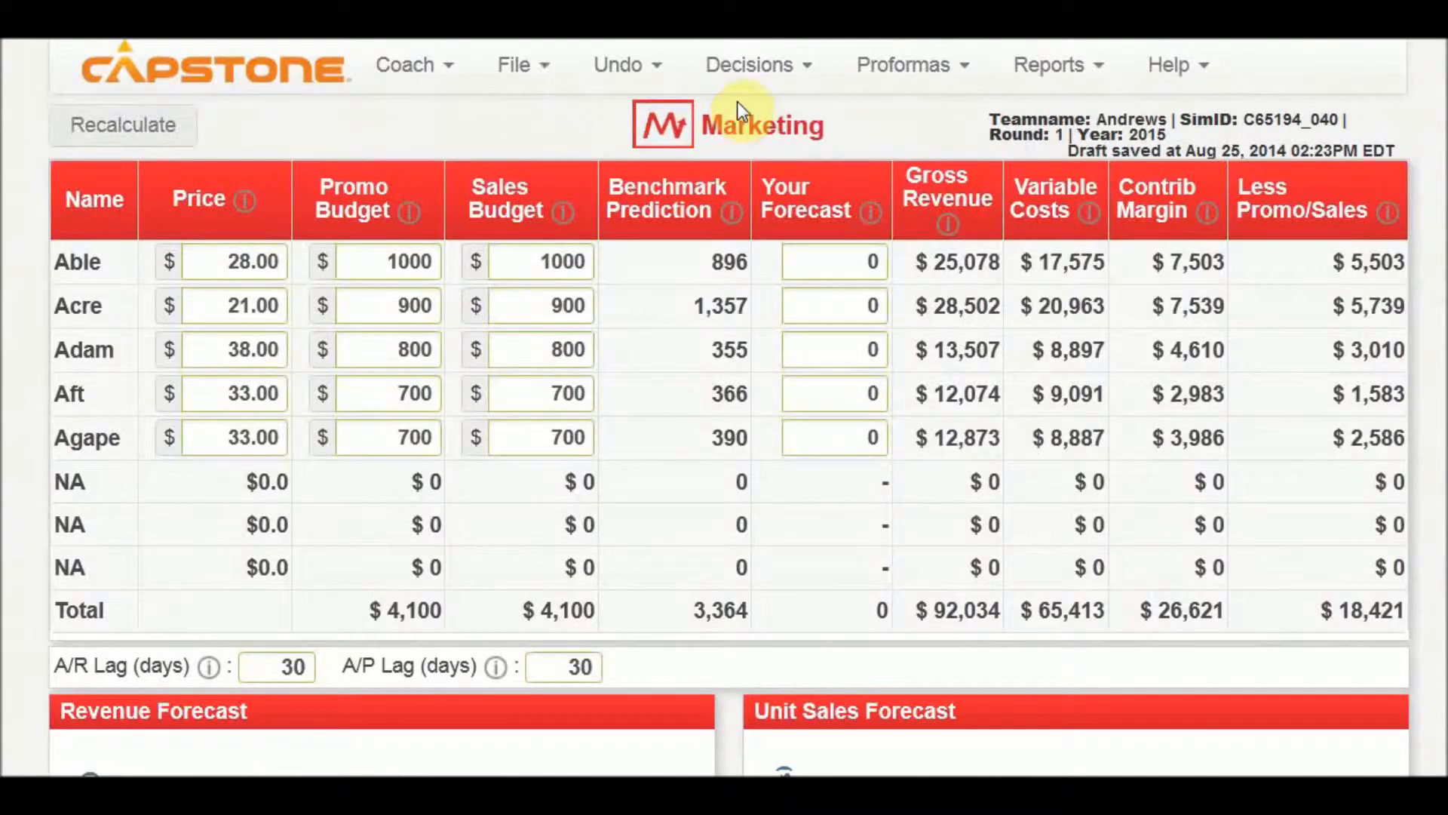
left_click(934, 72)
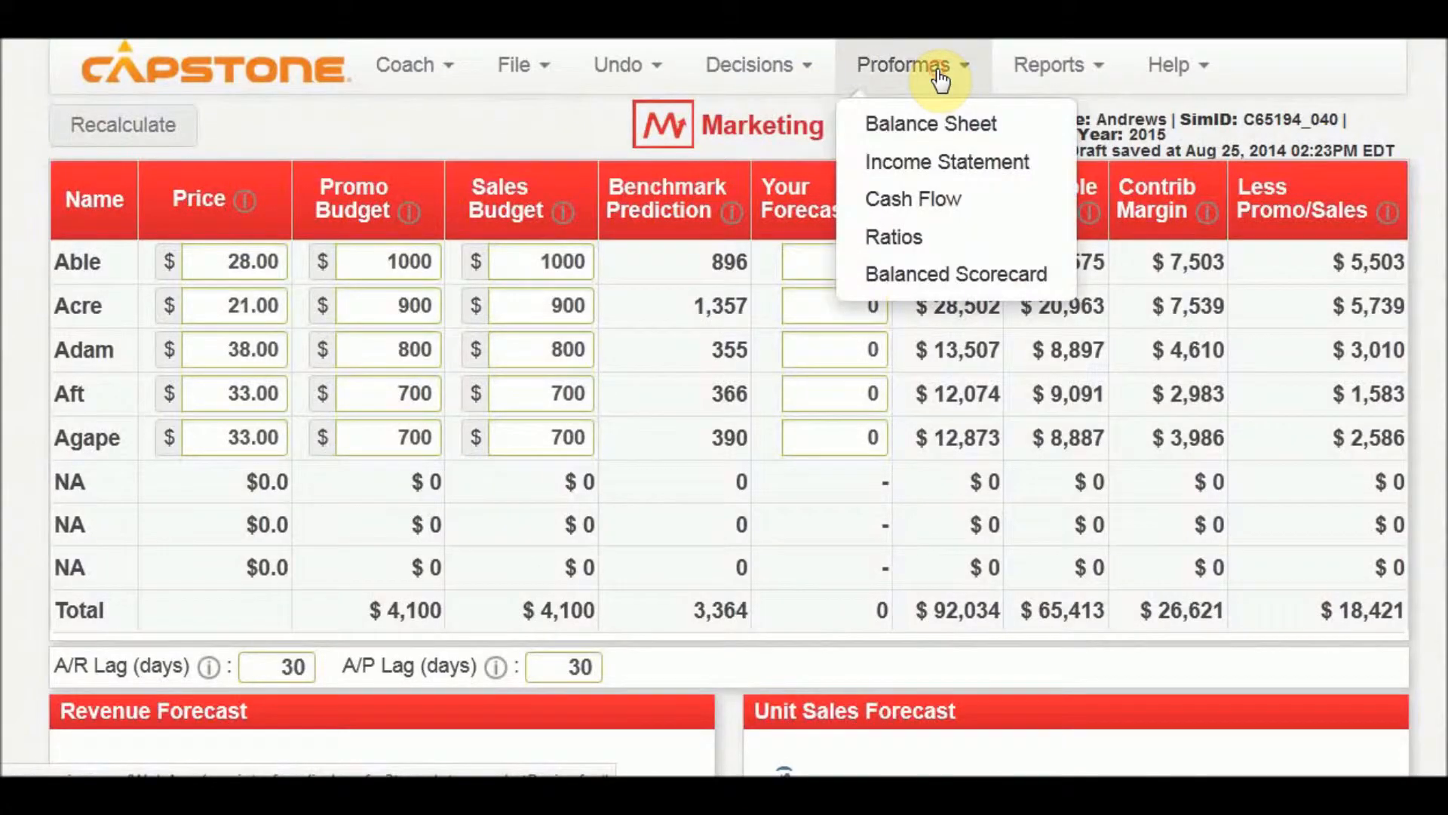
left_click(1056, 67)
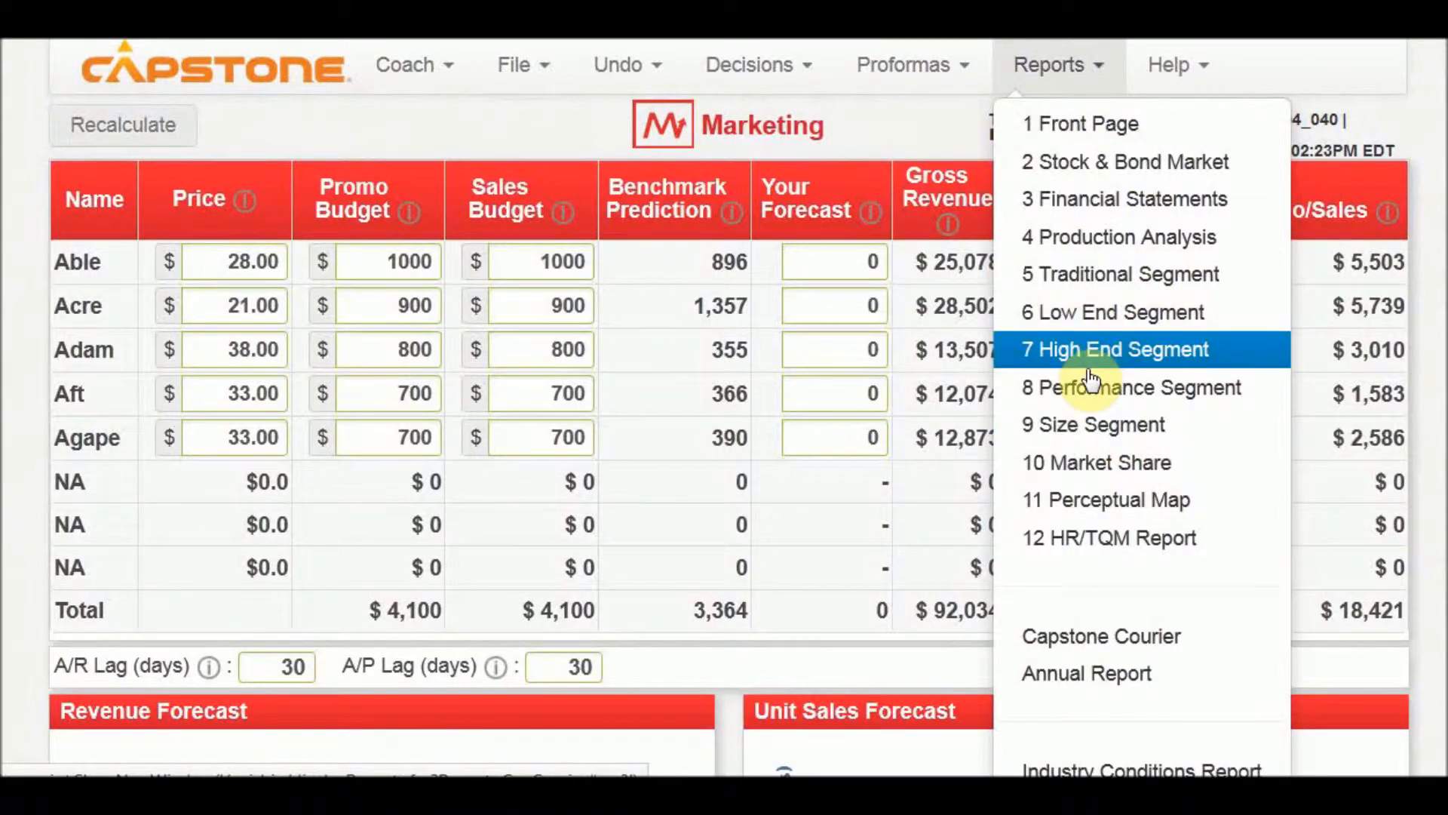
scroll(1132, 460, "down", 4)
left_click(1132, 456)
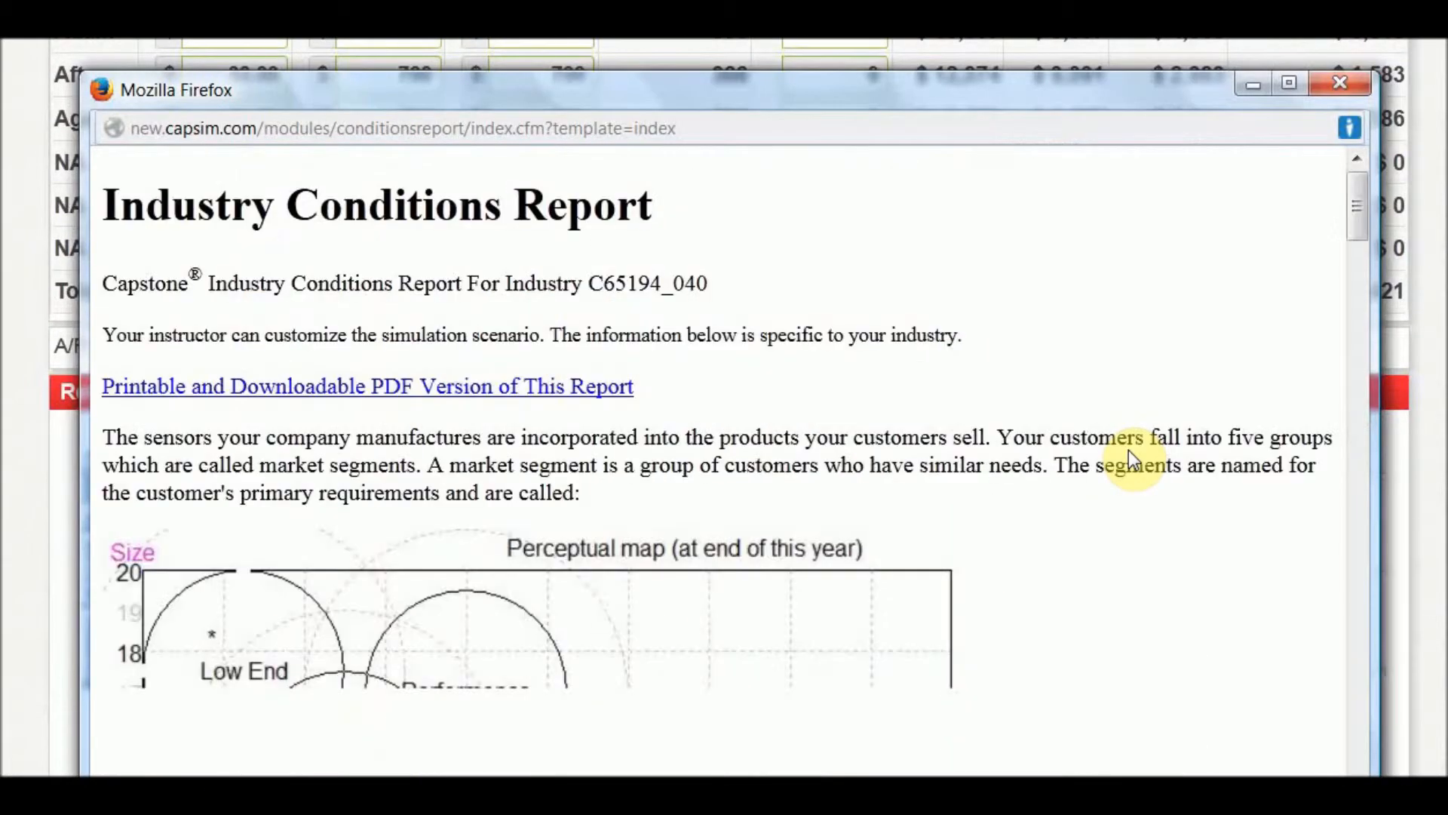
Step: Reposition the Industry Conditions Report window and read through to the segment circle drift rates table
left_click_drag(656, 101, 771, 1)
left_click(780, 382)
scroll(830, 384, "down", 4)
scroll(823, 381, "down", 10)
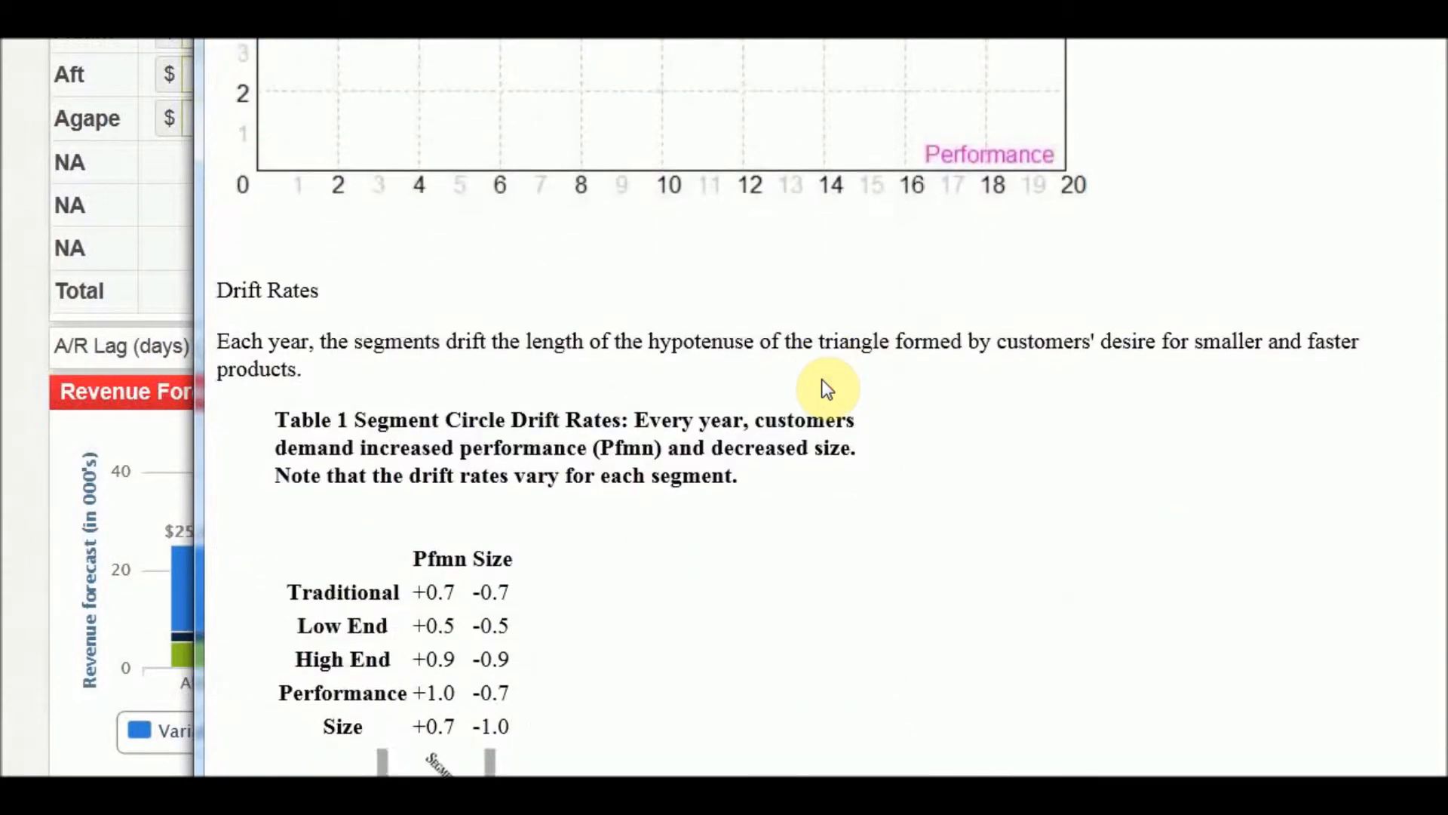